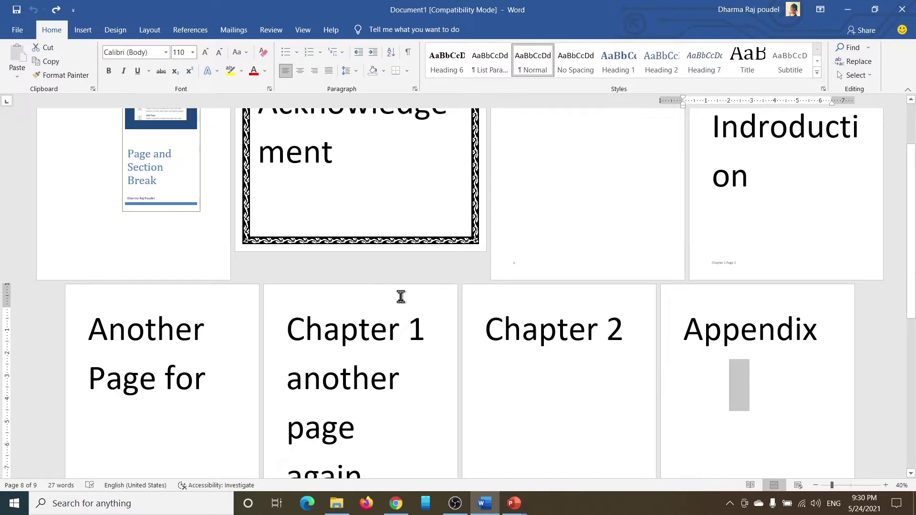
# Examine the sample document's page orientation, page border and footer numbering from the cover page through the Appendix.
pyautogui.scroll(4, 401, 298)
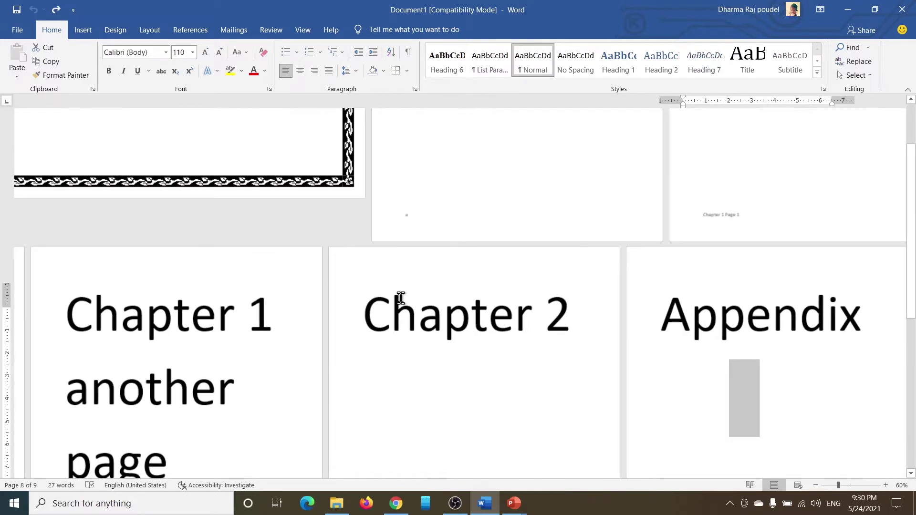
pyautogui.scroll(5, 364, 333)
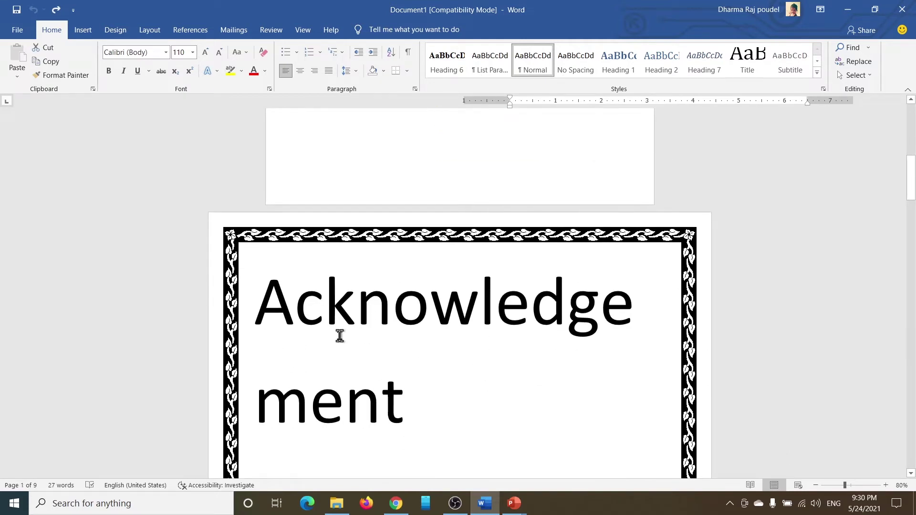
pyautogui.scroll(-3, 340, 336)
pyautogui.hotkey('ctrl', 'End')
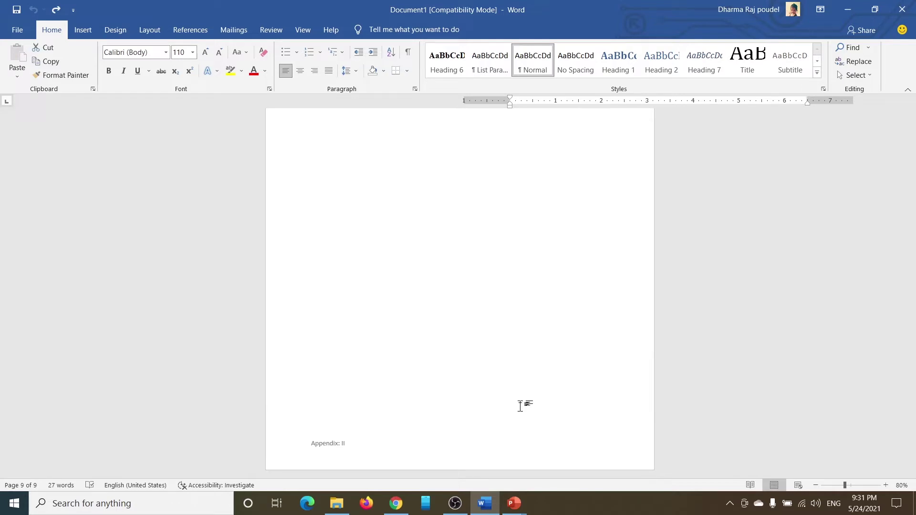
pyautogui.scroll(-2, 467, 365)
pyautogui.scroll(2, 468, 365)
pyautogui.scroll(20, 466, 367)
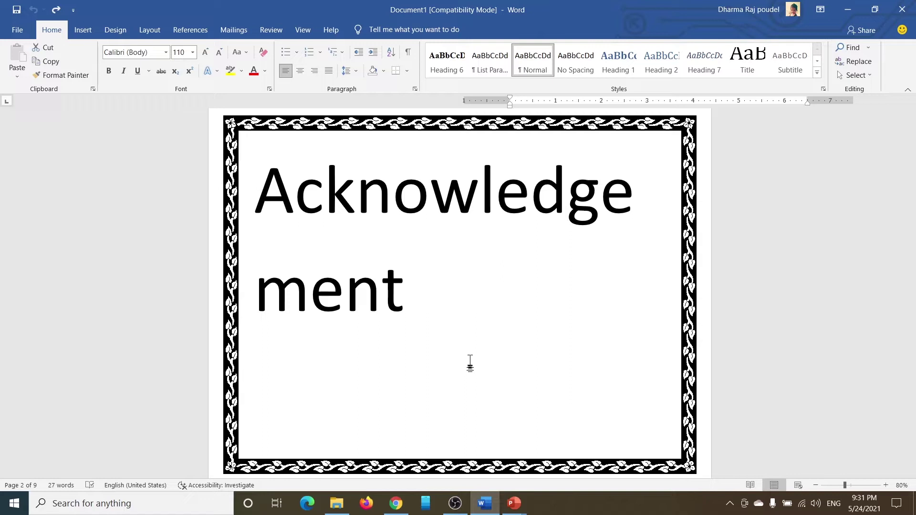
# Create a new blank document.
pyautogui.click(17, 30)
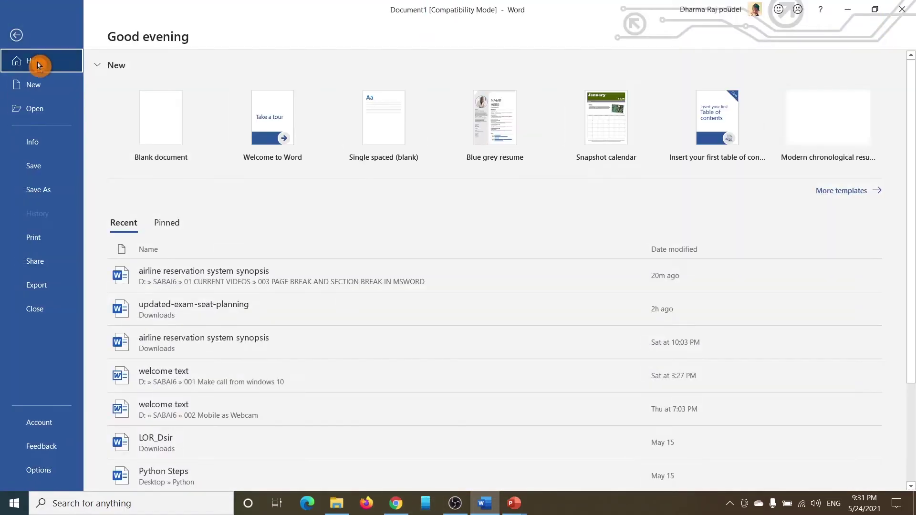
pyautogui.click(38, 86)
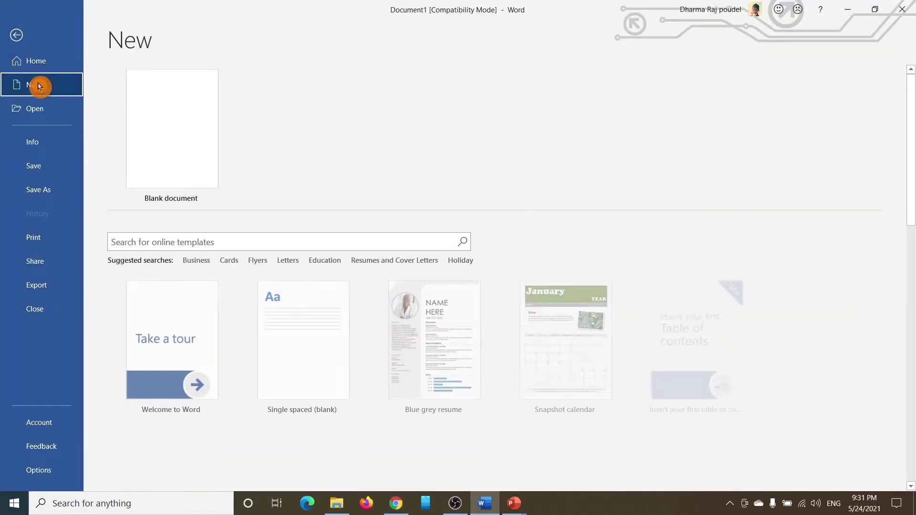
pyautogui.click(171, 129)
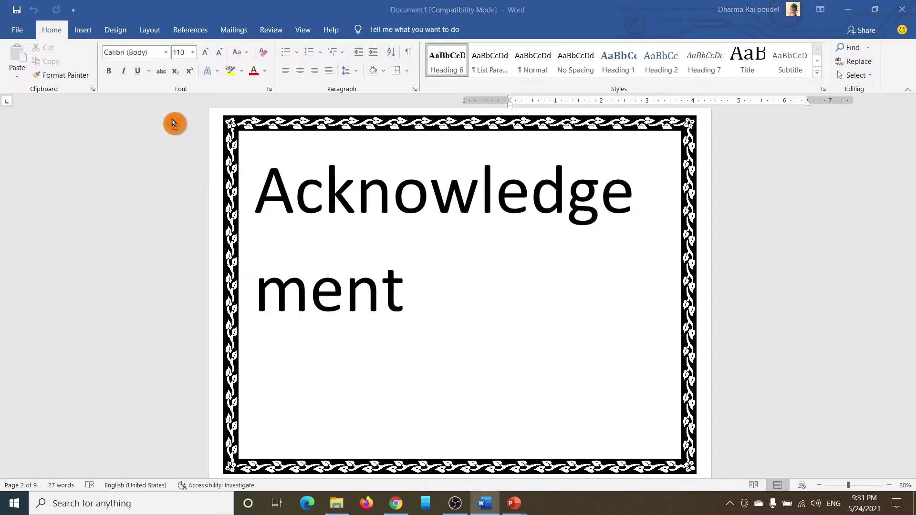
pyautogui.scroll(2, 426, 245)
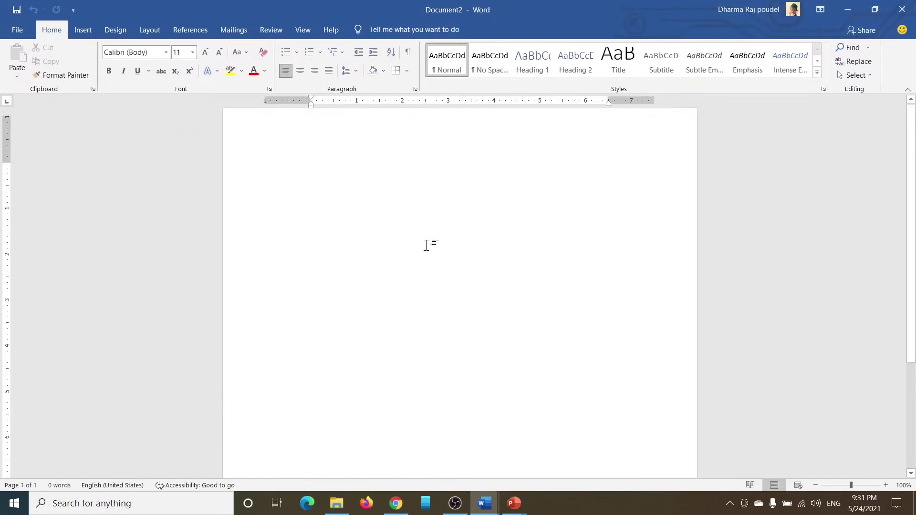
pyautogui.scroll(-1, 426, 245)
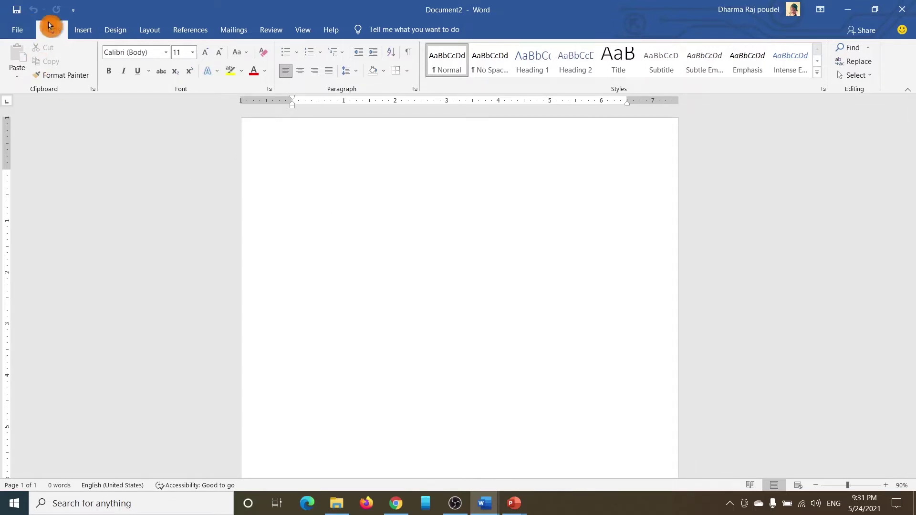
# Review the available page break and section break types for the blank document.
pyautogui.click(87, 28)
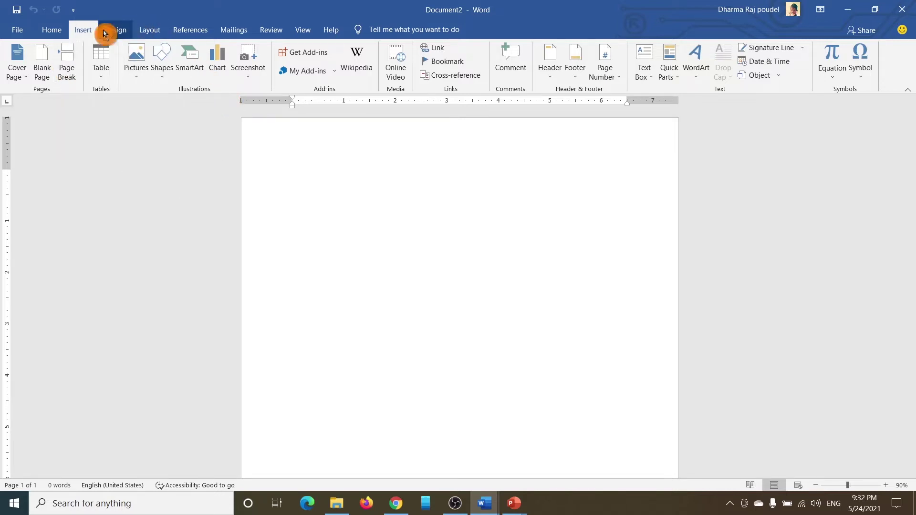
pyautogui.click(144, 30)
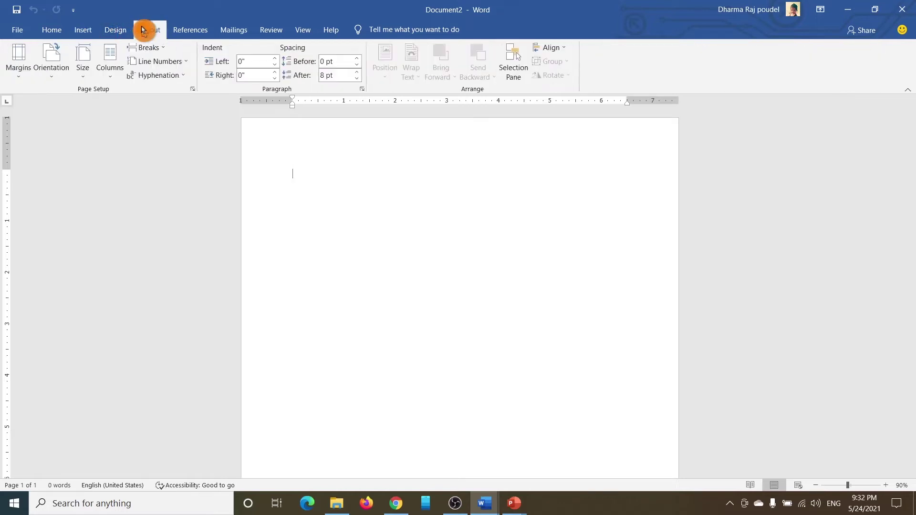
pyautogui.click(157, 48)
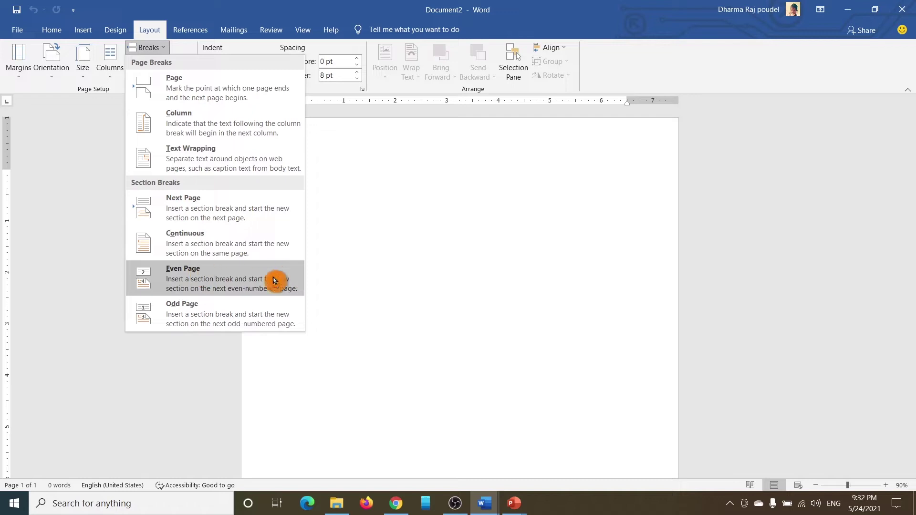
pyautogui.click(228, 317)
pyautogui.click(151, 48)
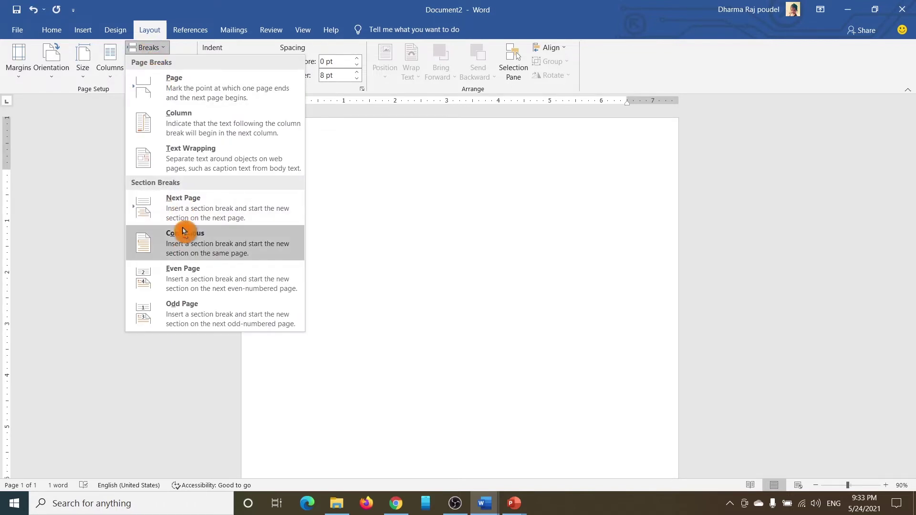
pyautogui.click(186, 120)
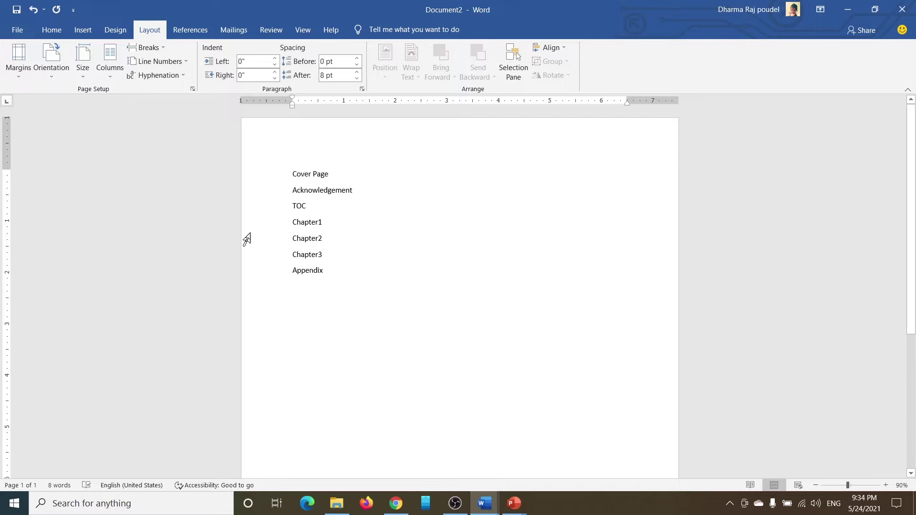
# Insert a Next Page section break after the "Cover Page" line.
pyautogui.scroll(-1, 328, 249)
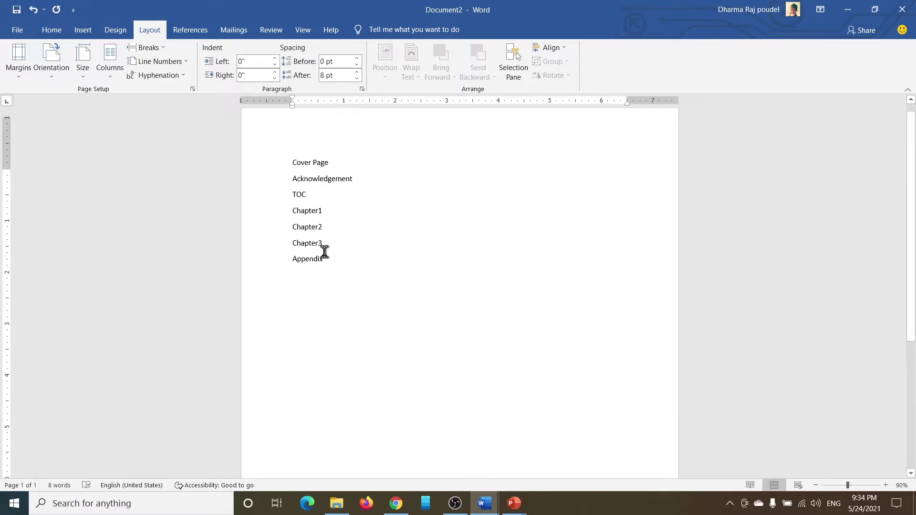
pyautogui.scroll(1, 325, 251)
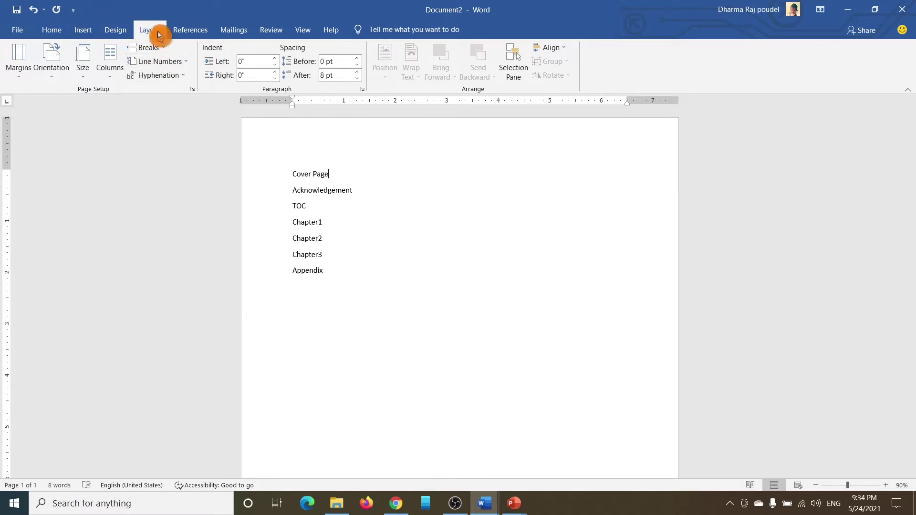
pyautogui.click(159, 49)
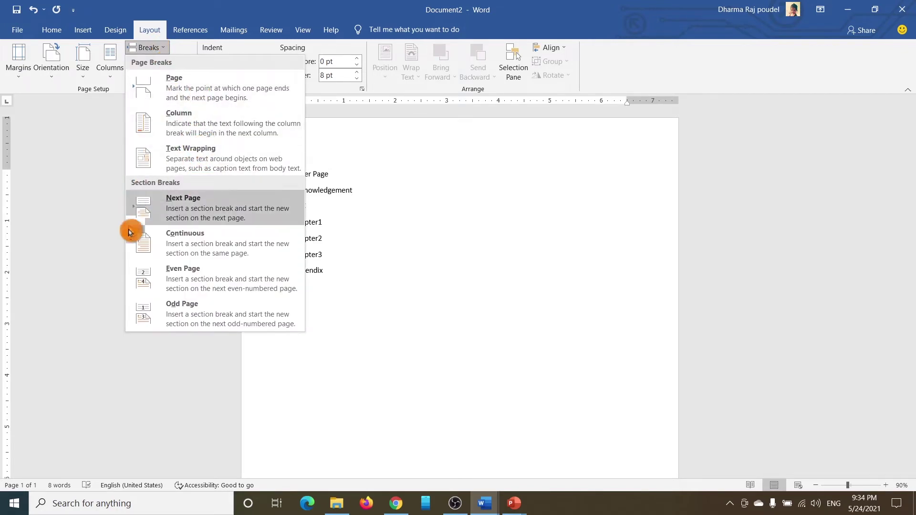
pyautogui.click(193, 305)
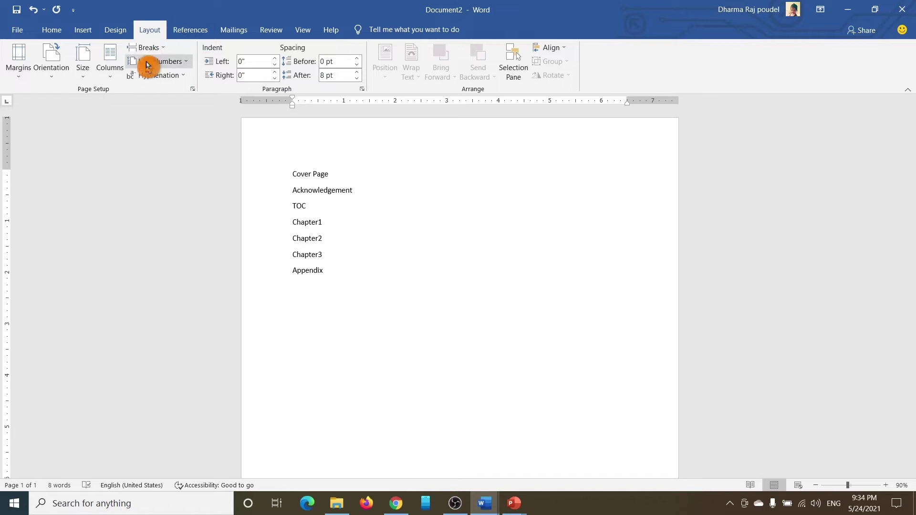
pyautogui.click(147, 48)
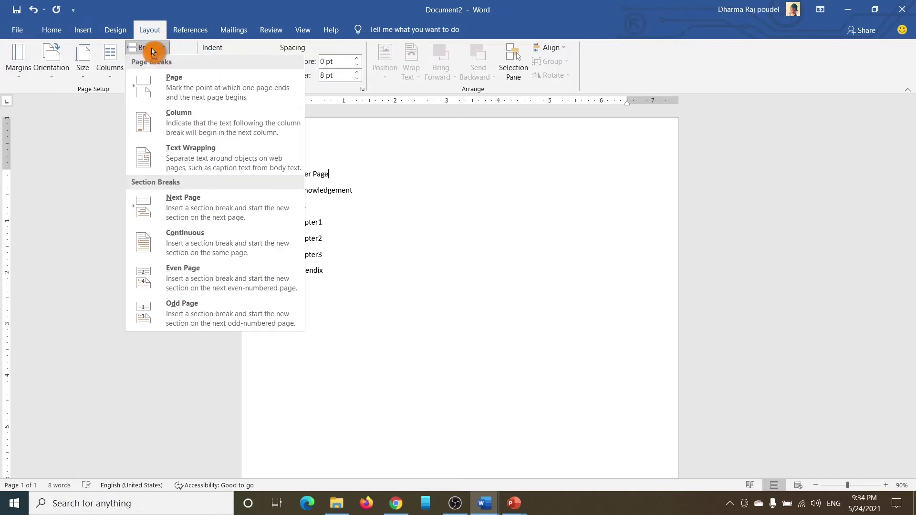
pyautogui.click(199, 209)
pyautogui.scroll(-3, 246, 287)
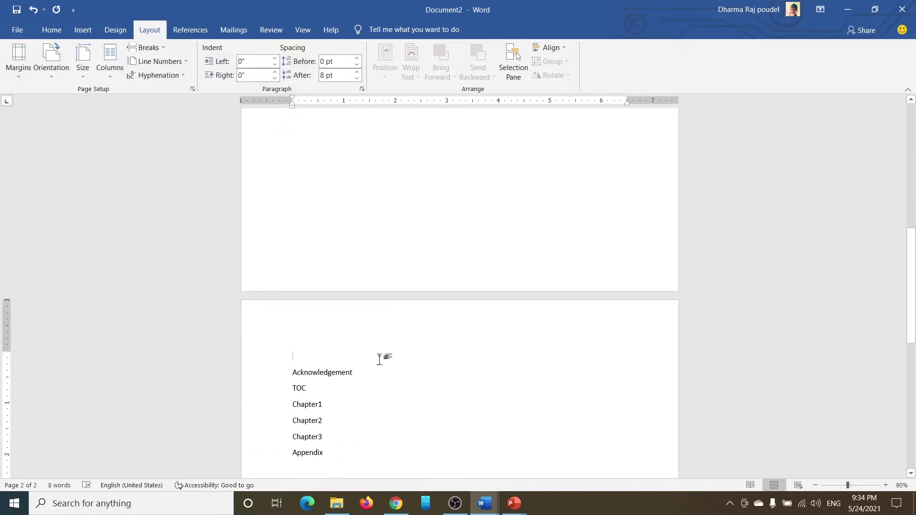
# Insert a Next Page section break after "Acknowledgement" and another after "TOC".
pyautogui.scroll(-2, 378, 362)
pyautogui.click(366, 321)
pyautogui.click(71, 7)
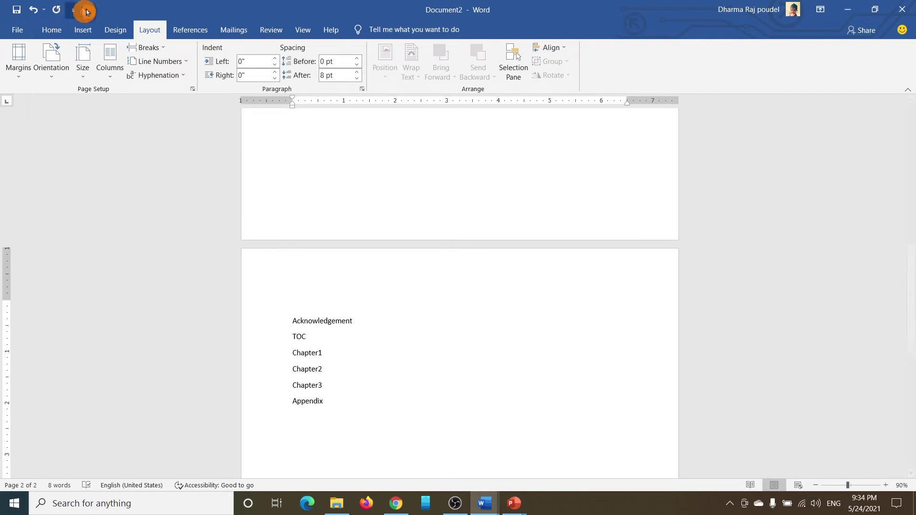
pyautogui.click(152, 46)
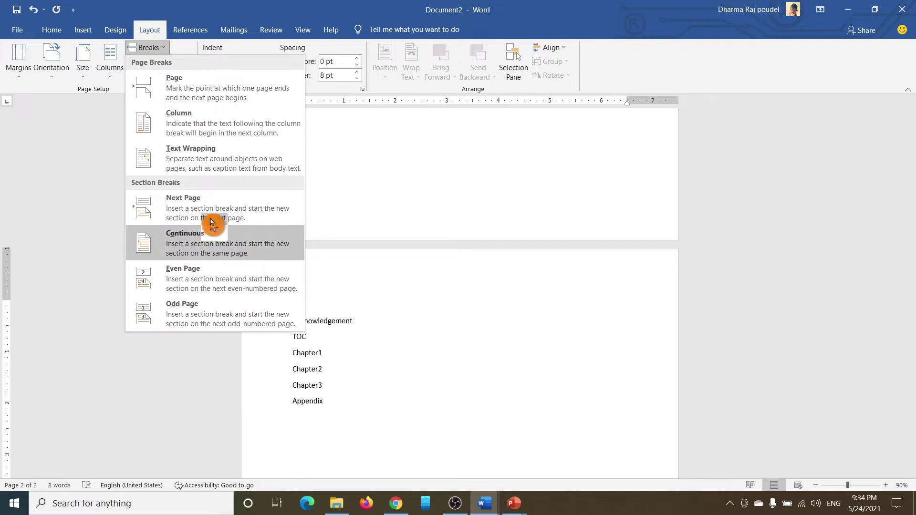
pyautogui.click(213, 233)
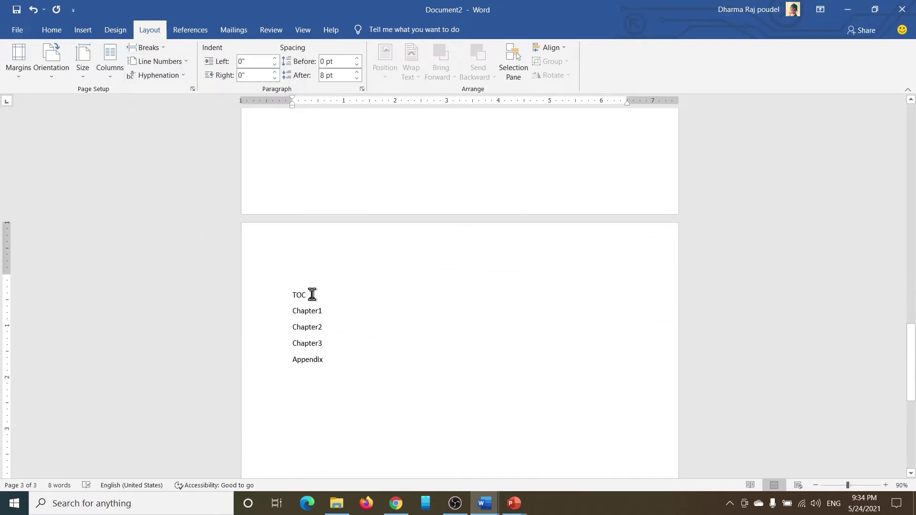
pyautogui.click(148, 48)
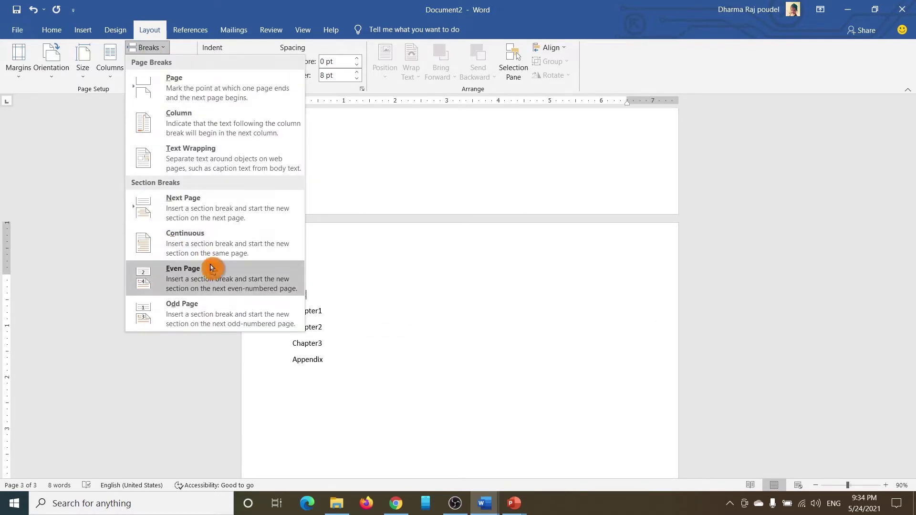
pyautogui.click(214, 211)
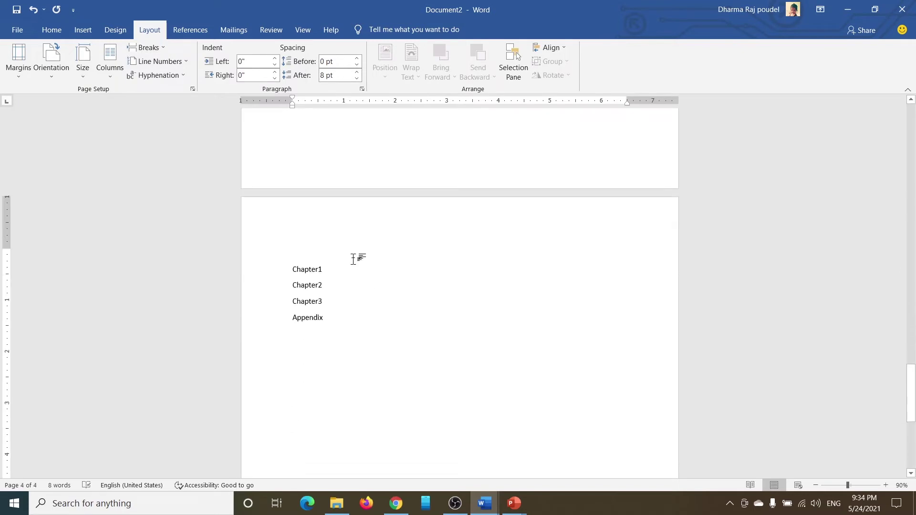
# Insert Next Page section breaks after "Chapter1", "Chapter2" and "Chapter3" so each part starts a new section.
pyautogui.click(148, 48)
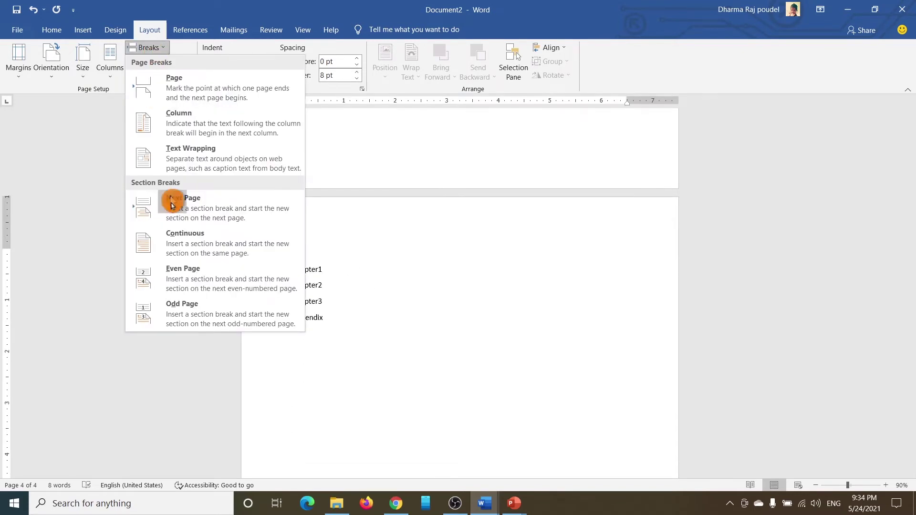
pyautogui.click(187, 278)
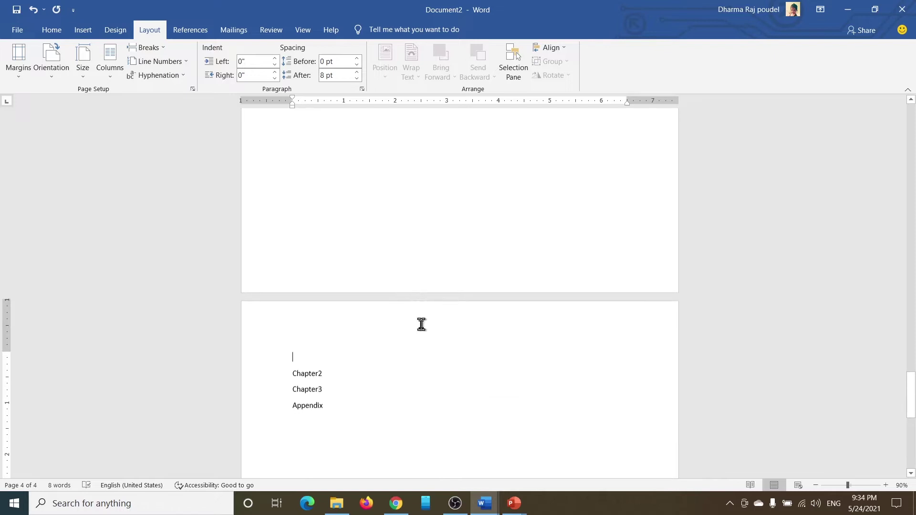
pyautogui.click(149, 48)
pyautogui.click(221, 225)
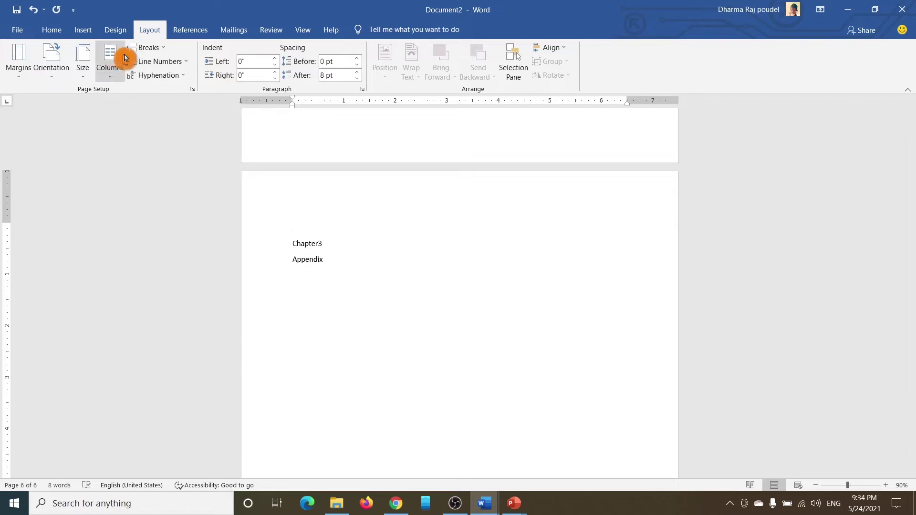
pyautogui.click(148, 47)
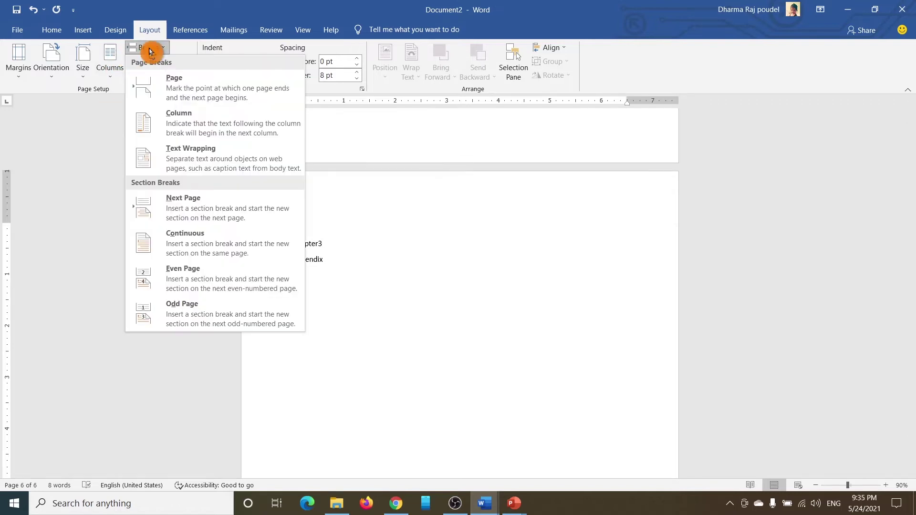
pyautogui.click(190, 205)
# Examine the section breaks between the document's parts in Outline view.
pyautogui.scroll(10, 444, 205)
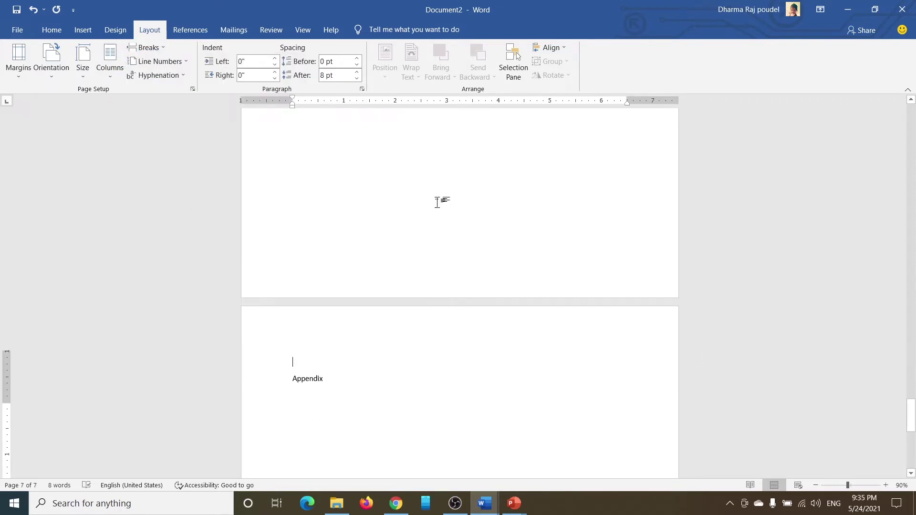
pyautogui.moveTo(913, 411); pyautogui.dragTo(910, 114)
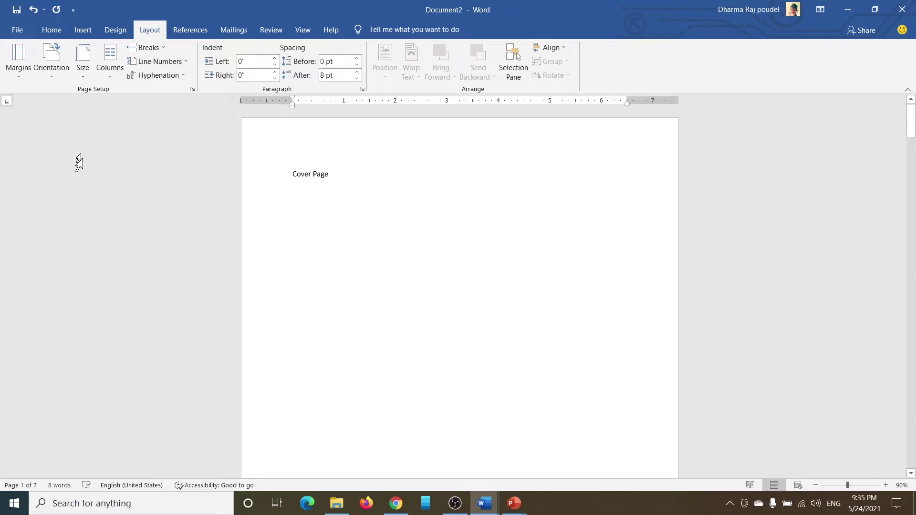
pyautogui.click(304, 30)
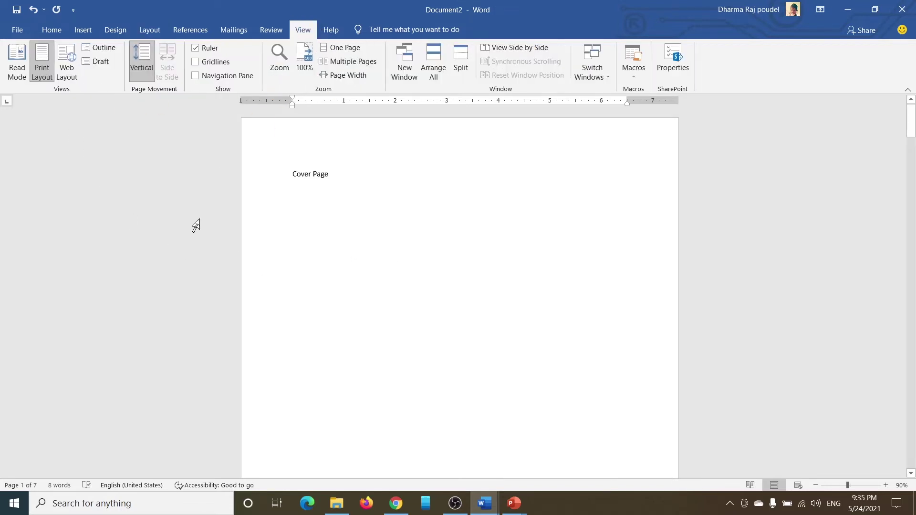
pyautogui.click(98, 48)
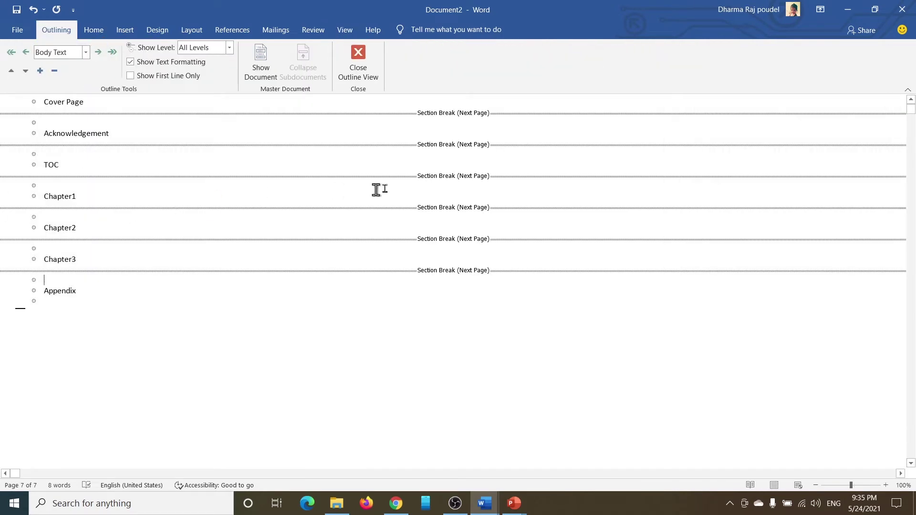
pyautogui.click(352, 45)
pyautogui.click(358, 61)
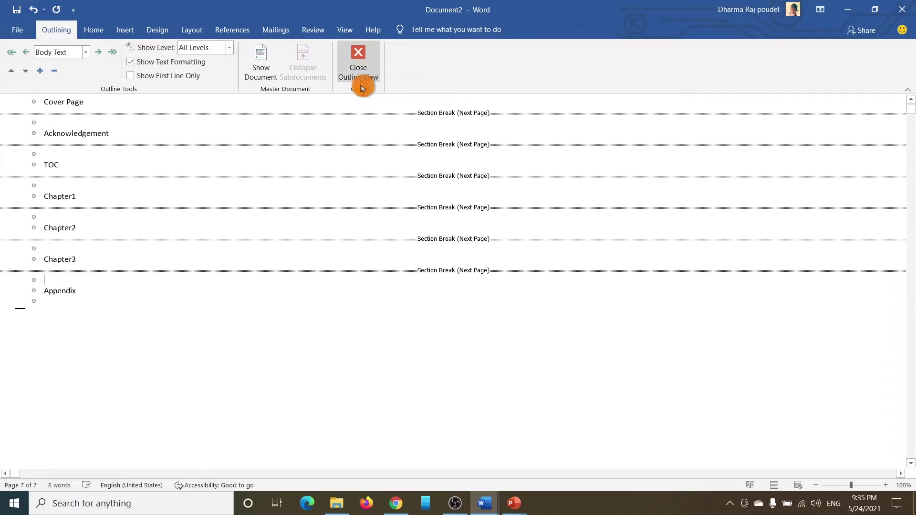
pyautogui.click(358, 61)
pyautogui.click(352, 76)
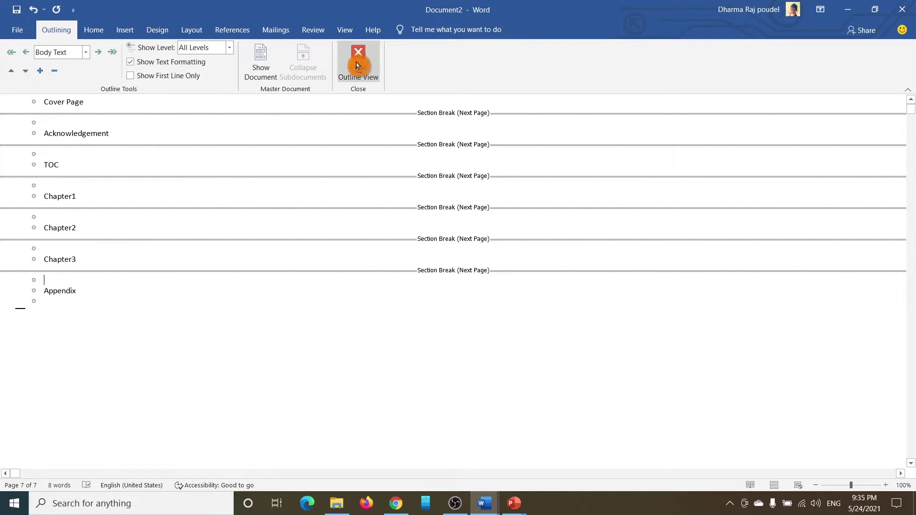
# Close Outline view and look through the document's pages from Appendix back to Cover Page.
pyautogui.click(357, 61)
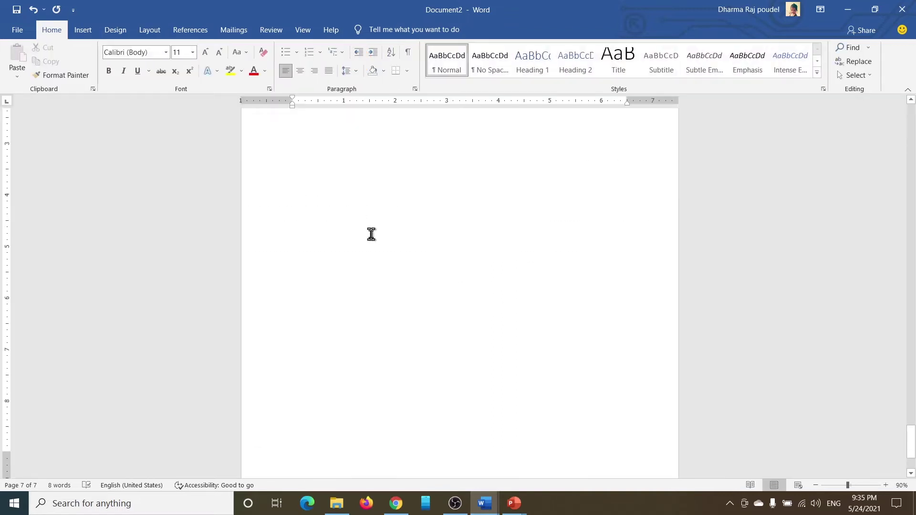
pyautogui.scroll(-3, 436, 259)
pyautogui.scroll(20, 437, 262)
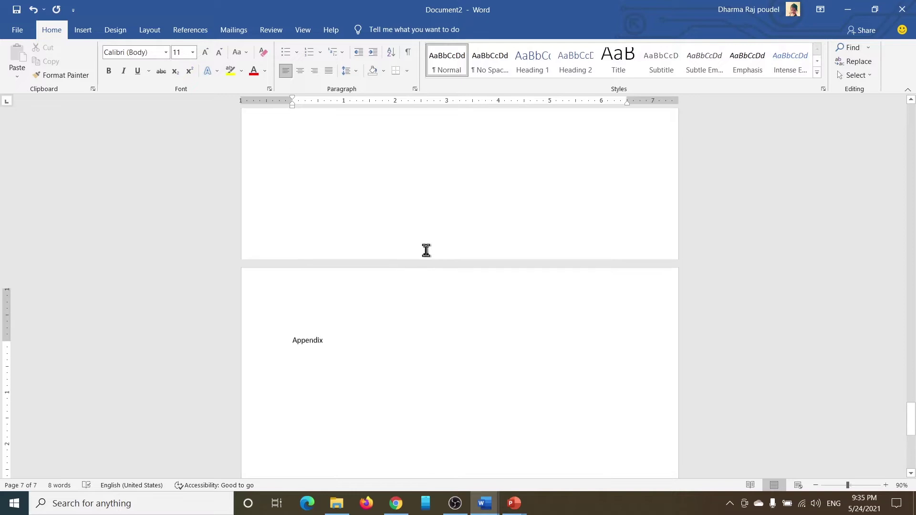
pyautogui.scroll(6, 426, 250)
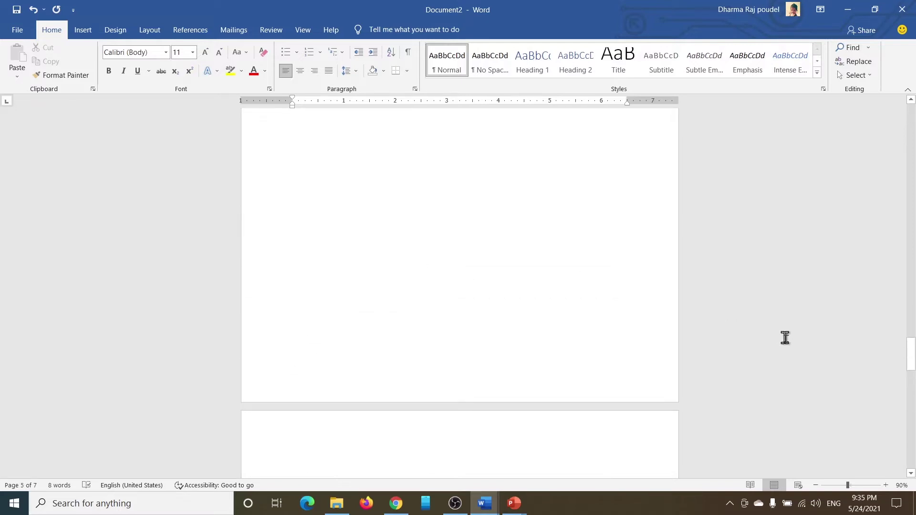
pyautogui.moveTo(911, 353); pyautogui.dragTo(910, 205)
pyautogui.scroll(10, 436, 247)
pyautogui.scroll(-10, 436, 247)
pyautogui.scroll(16, 435, 247)
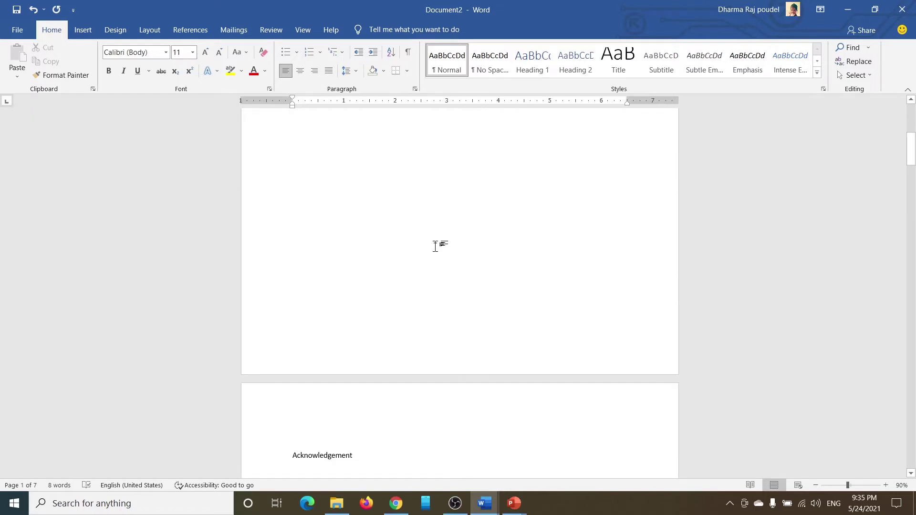
pyautogui.scroll(6, 435, 247)
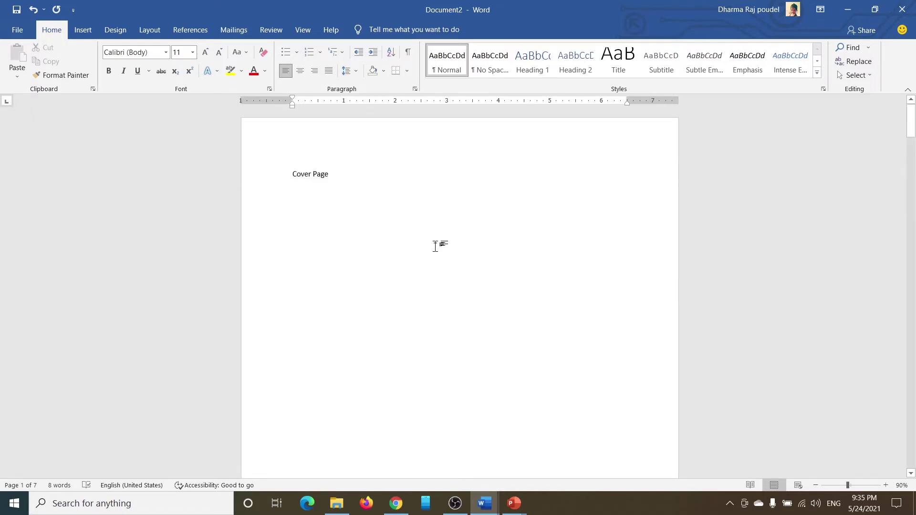
# Change the page orientation of the Acknowledgement section to Landscape.
pyautogui.scroll(-10, 451, 261)
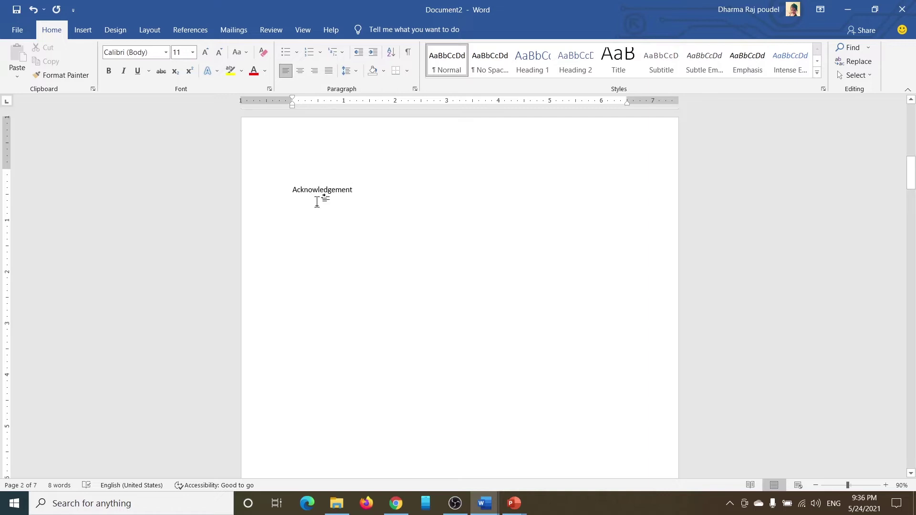
pyautogui.click(150, 31)
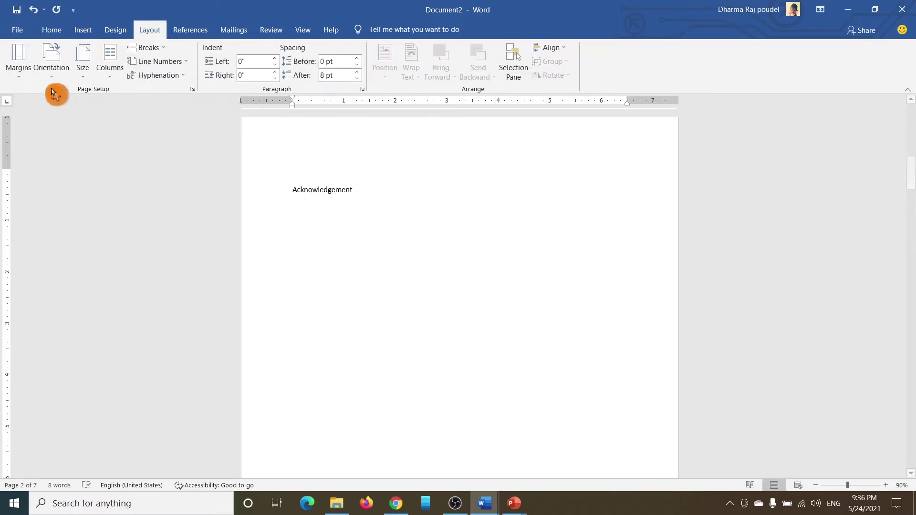
pyautogui.click(52, 73)
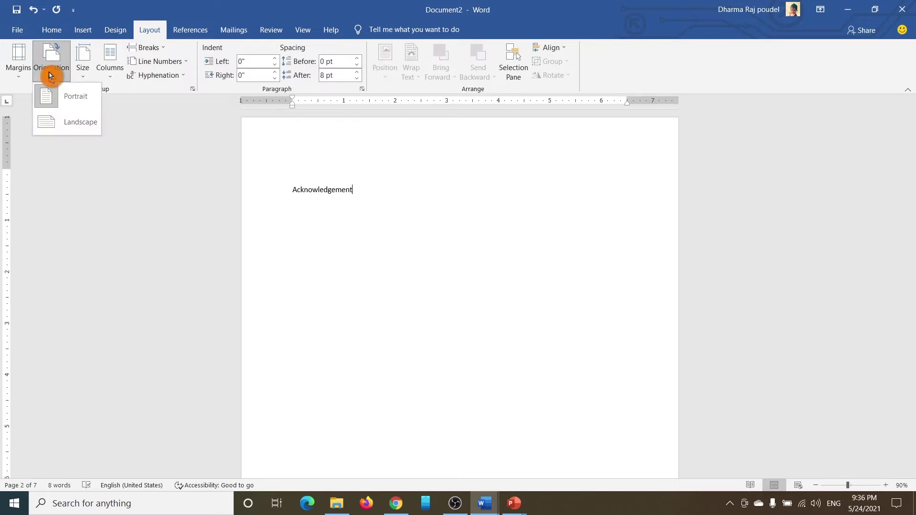
pyautogui.click(75, 125)
# Compare the page orientation of the Acknowledgement section with the sections before and after it.
pyautogui.scroll(-5, 499, 245)
pyautogui.scroll(-8, 282, 256)
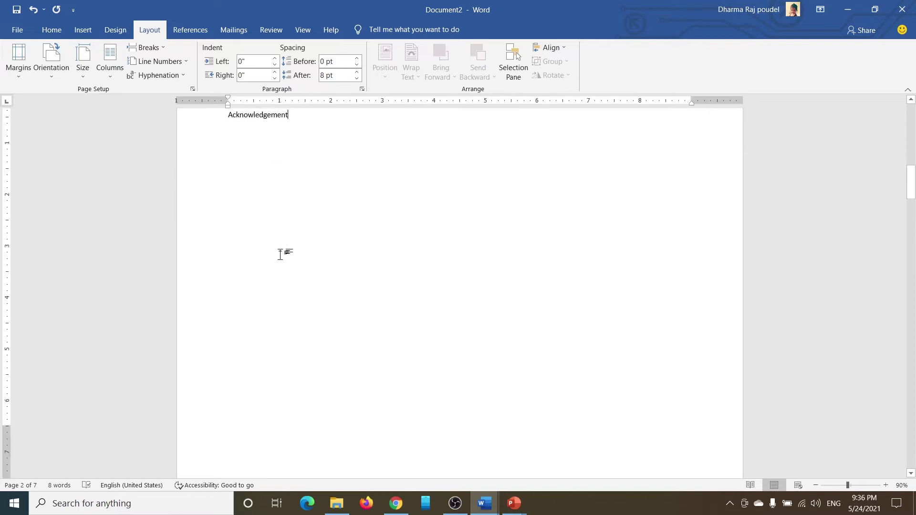
pyautogui.scroll(4, 282, 255)
pyautogui.scroll(1, 281, 254)
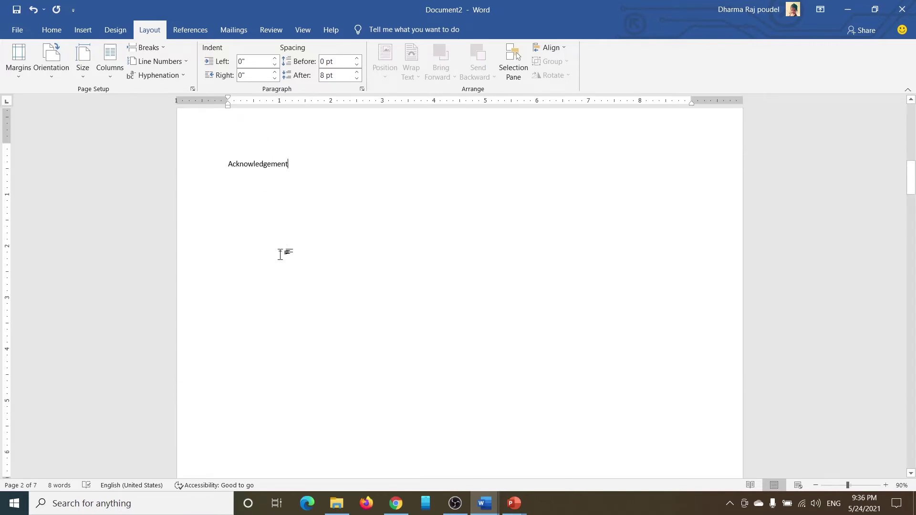
pyautogui.scroll(10, 280, 254)
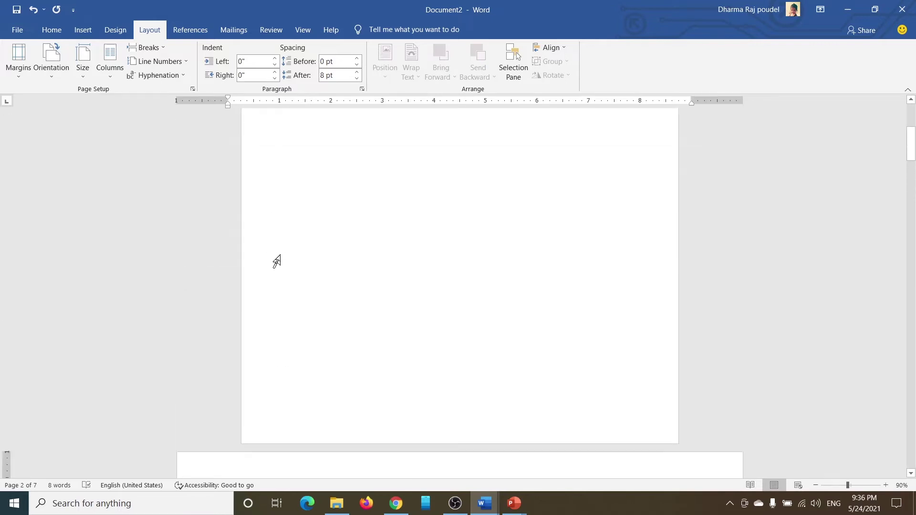
pyautogui.scroll(-15, 277, 262)
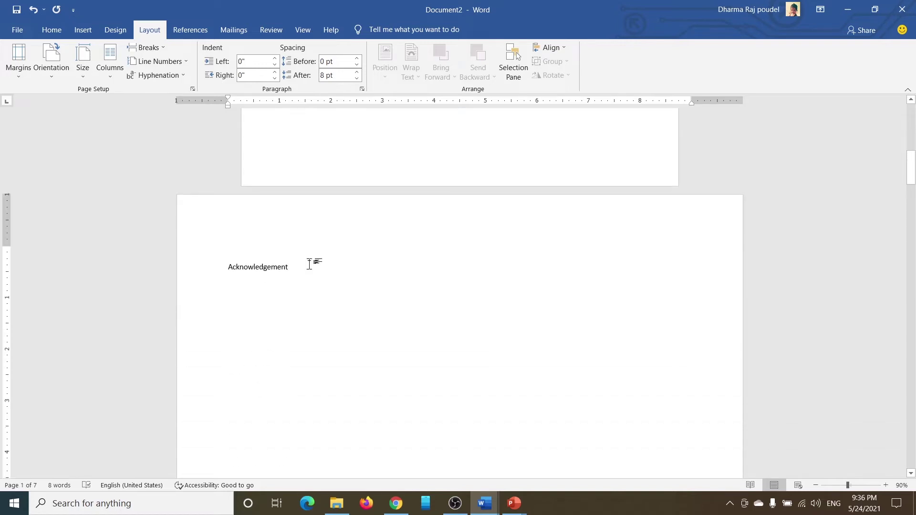
pyautogui.scroll(-3, 310, 264)
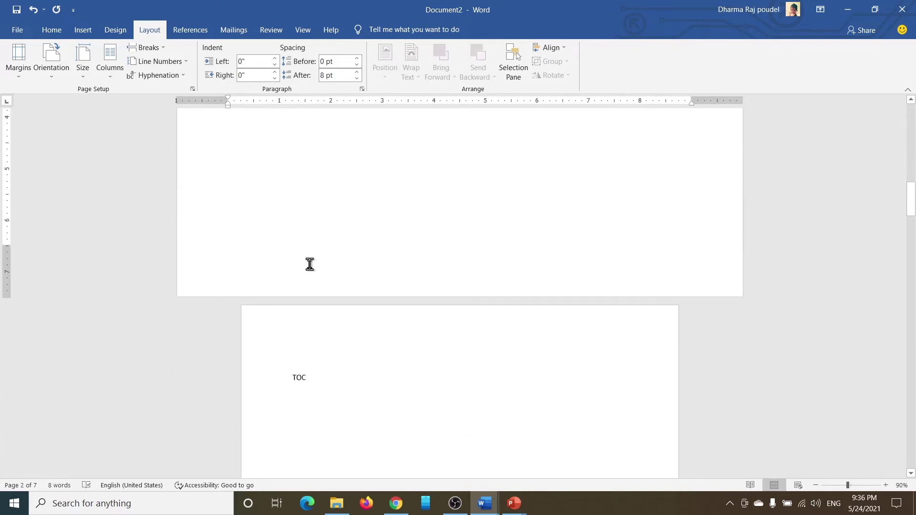
pyautogui.scroll(-20, 309, 264)
pyautogui.scroll(6, 313, 265)
pyautogui.scroll(10, 314, 266)
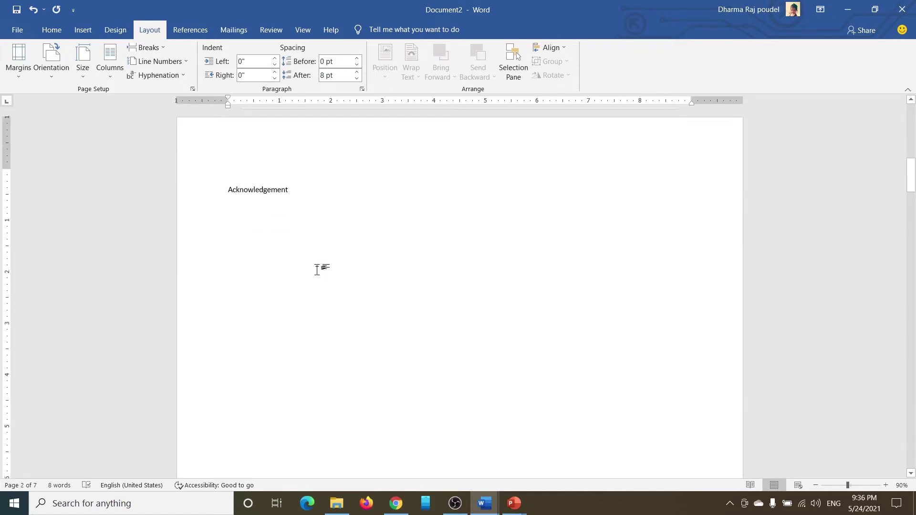
pyautogui.scroll(13, 317, 270)
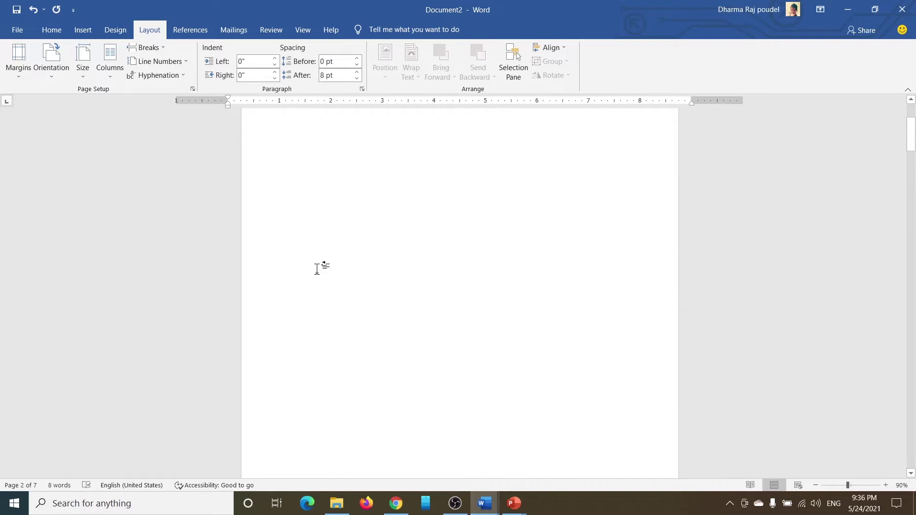
pyautogui.scroll(2, 317, 268)
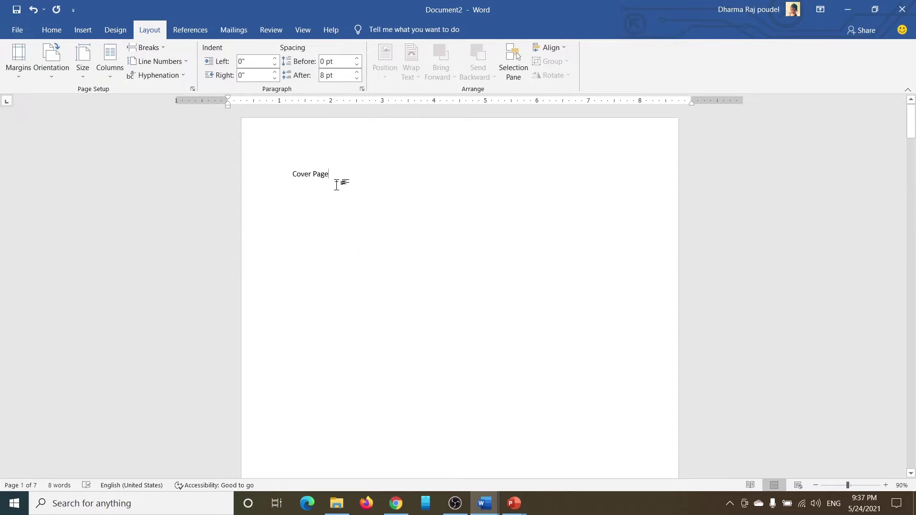
# Open the footer of the Acknowledgement section and turn off its link to the previous section.
pyautogui.scroll(-17, 410, 375)
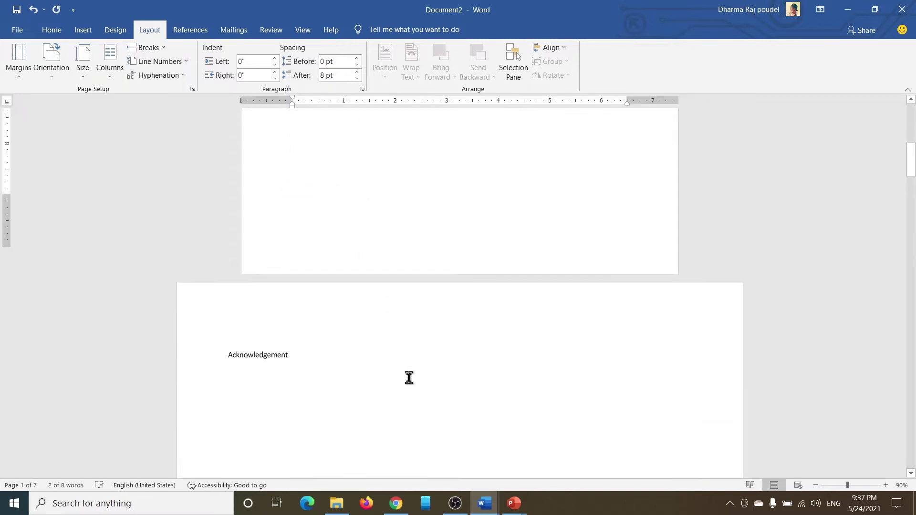
pyautogui.scroll(-10, 335, 395)
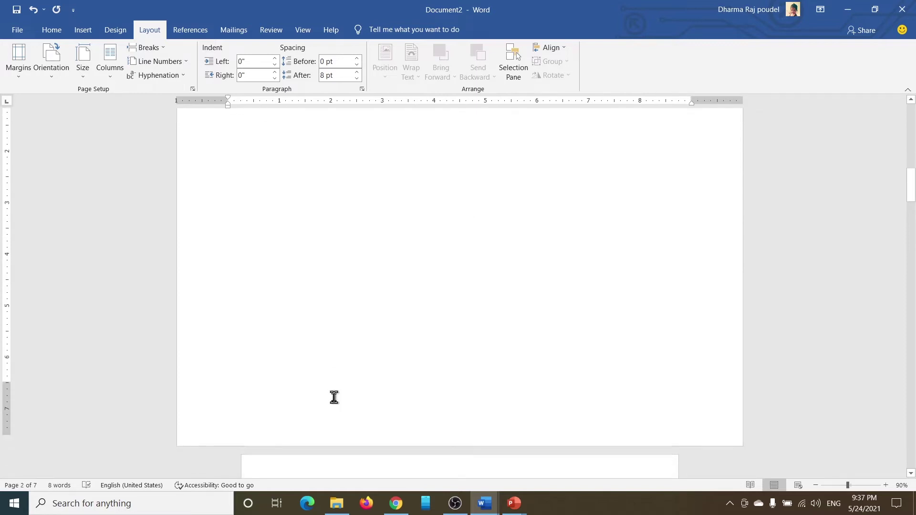
pyautogui.scroll(2, 334, 397)
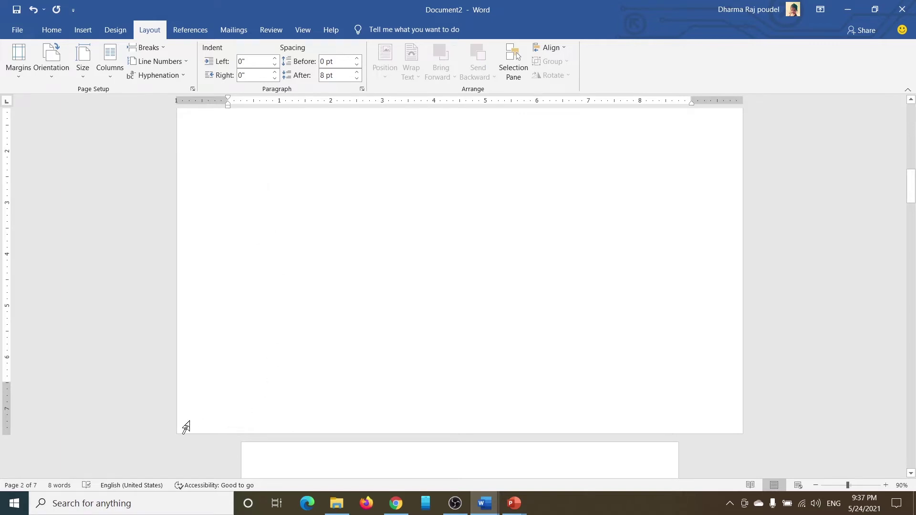
pyautogui.doubleClick(223, 417)
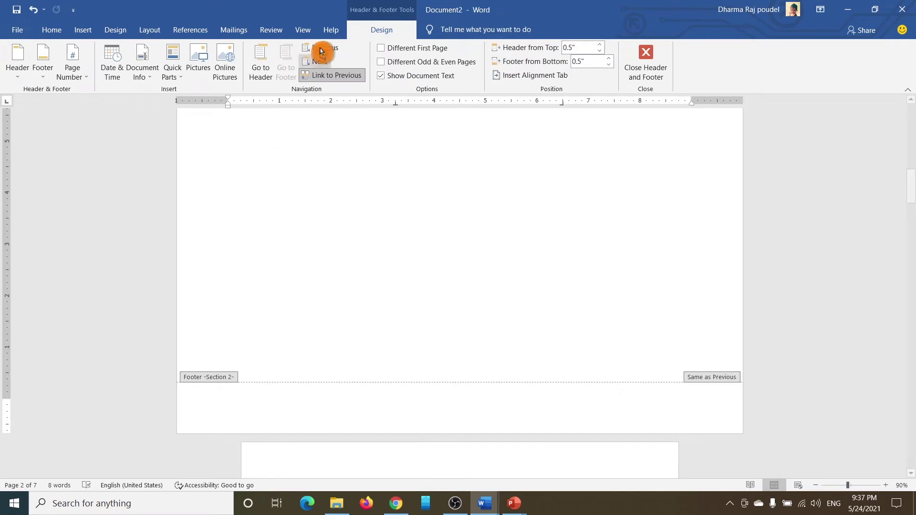
pyautogui.click(342, 76)
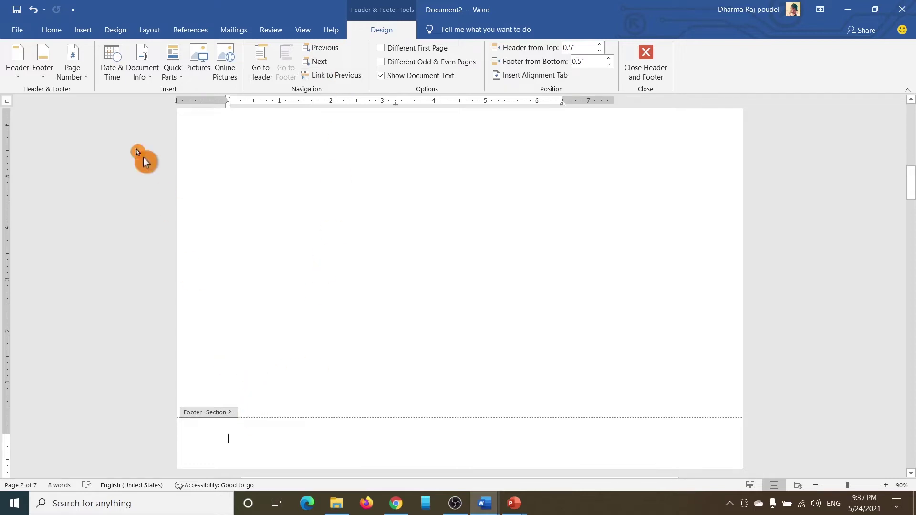
# Insert a plain page number at the current position in the Section 2 footer.
pyautogui.click(76, 78)
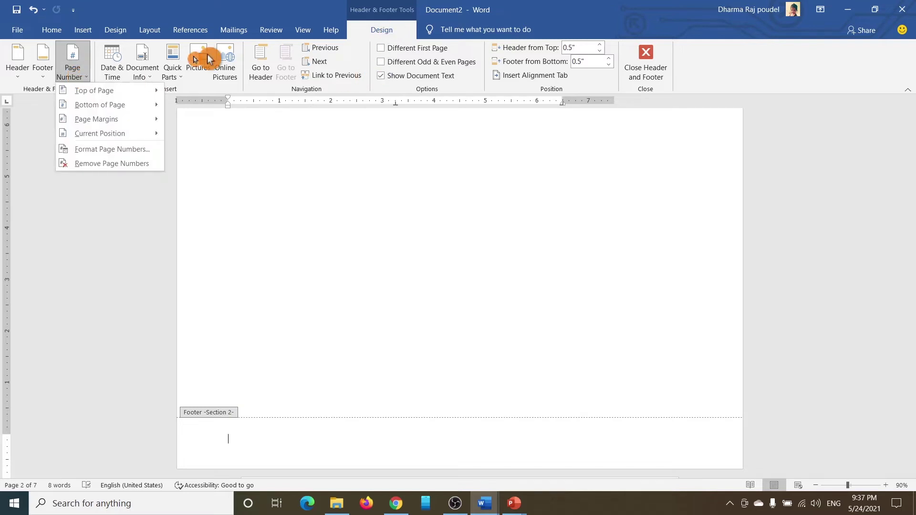
pyautogui.moveTo(110, 92)
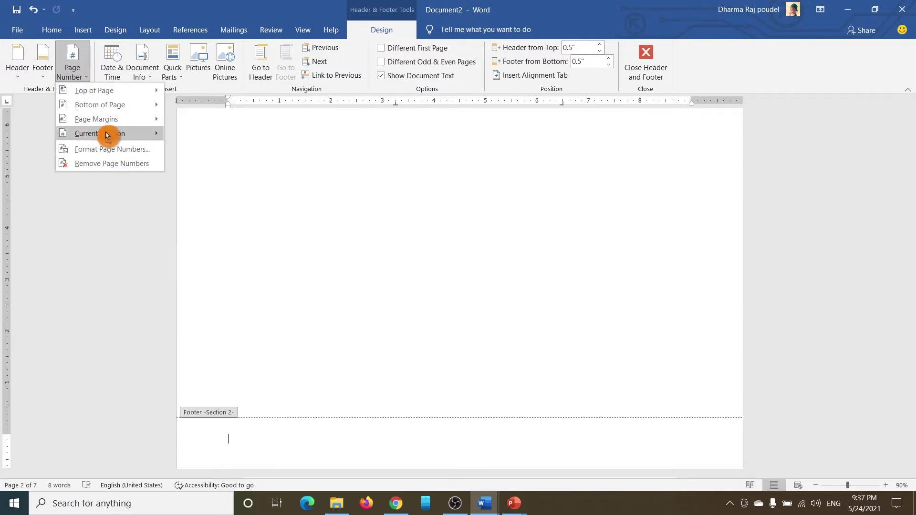
pyautogui.moveTo(107, 136)
pyautogui.click(193, 173)
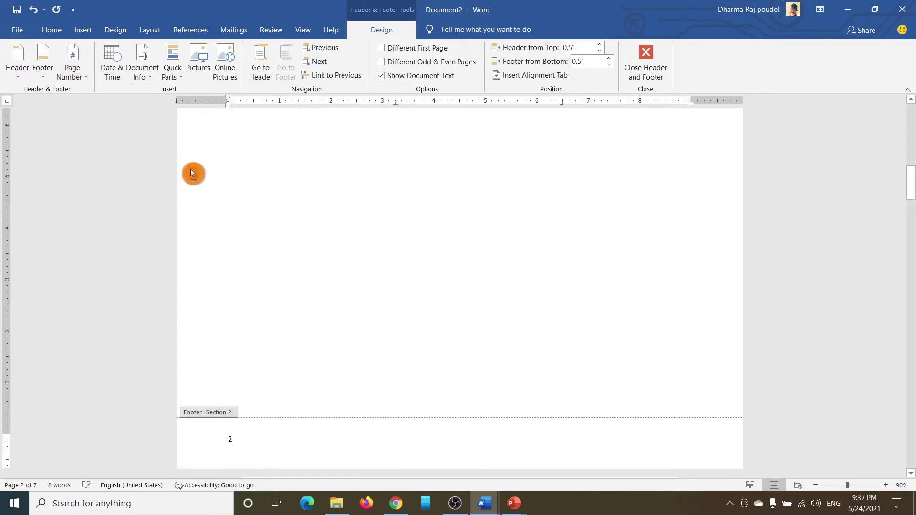
# Format the Section 2 page number as A, B, C, … starting at A, and close the footer.
pyautogui.doubleClick(246, 445)
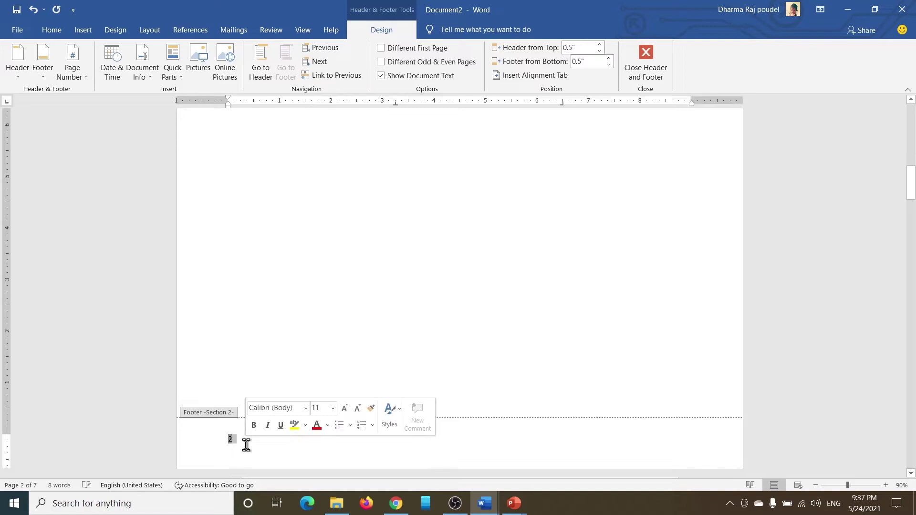
pyautogui.click(81, 79)
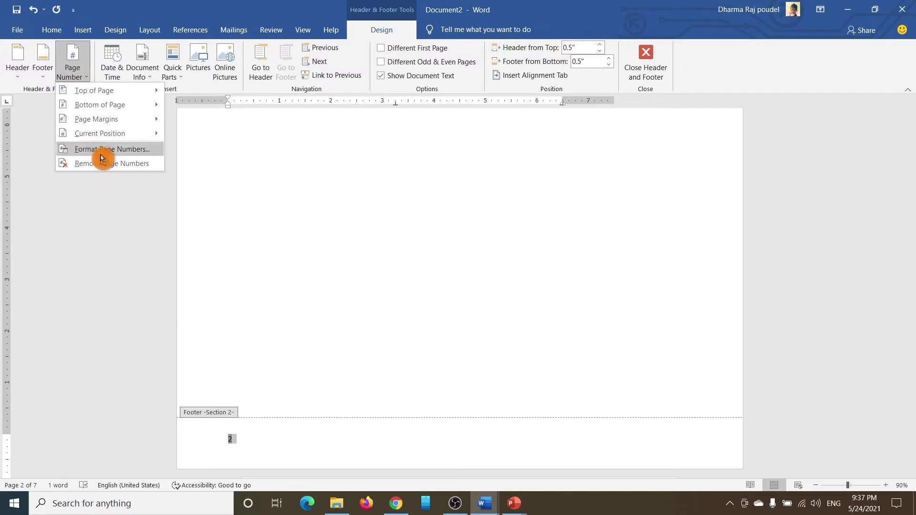
pyautogui.click(146, 158)
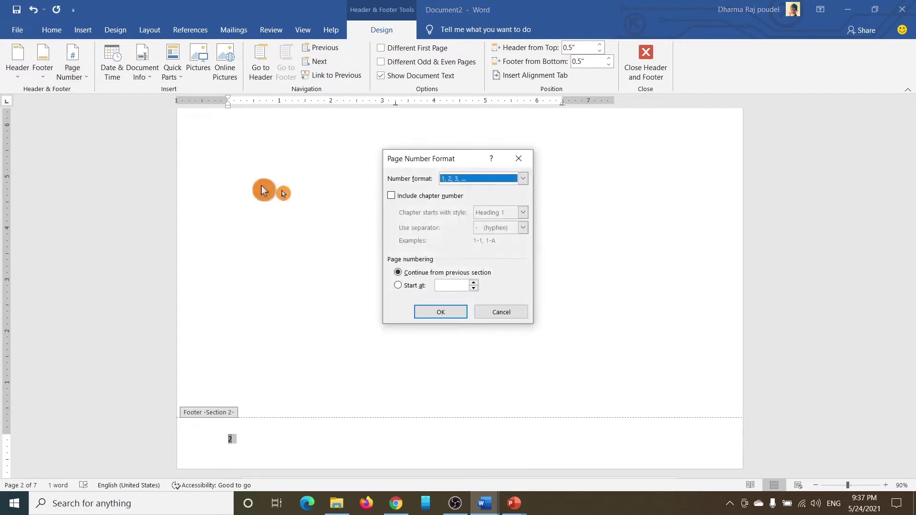
pyautogui.click(470, 179)
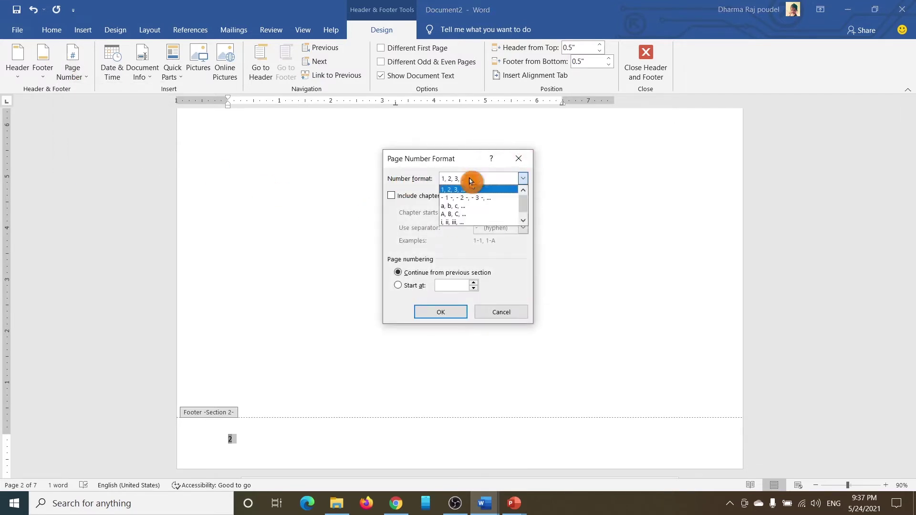
pyautogui.click(470, 214)
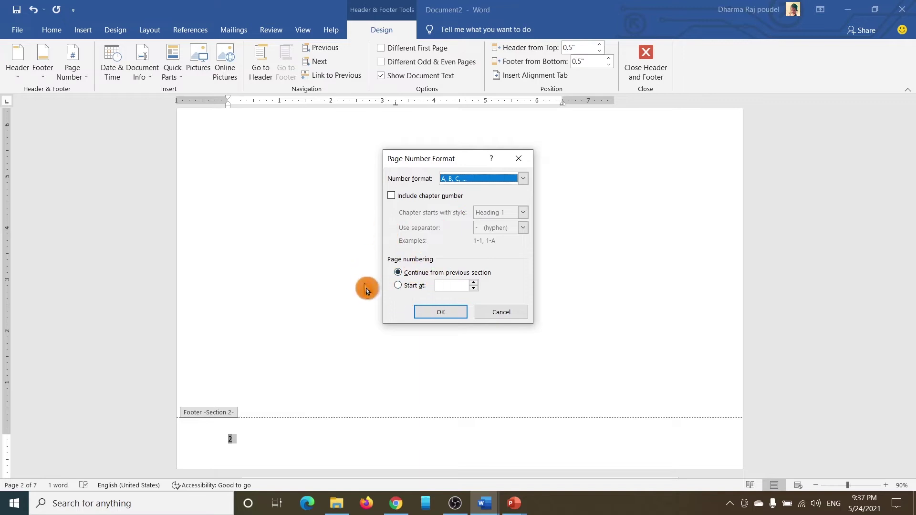
pyautogui.click(410, 287)
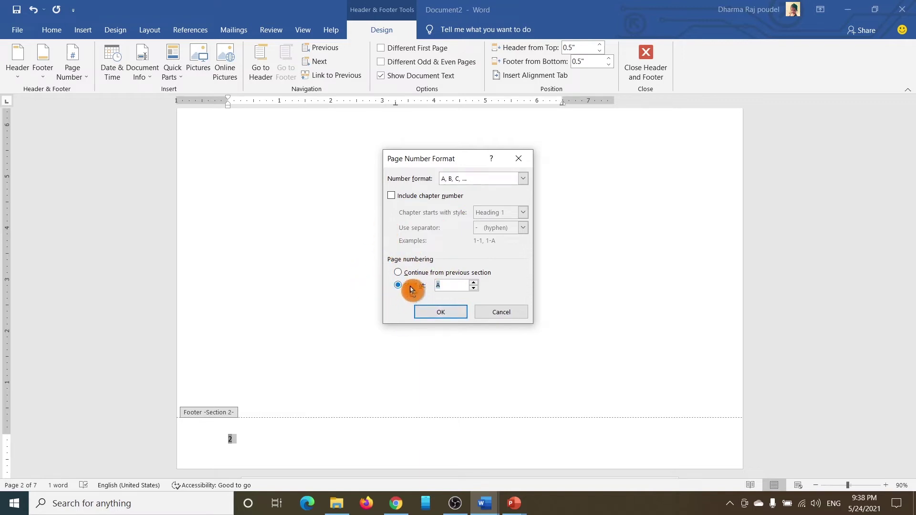
pyautogui.click(453, 314)
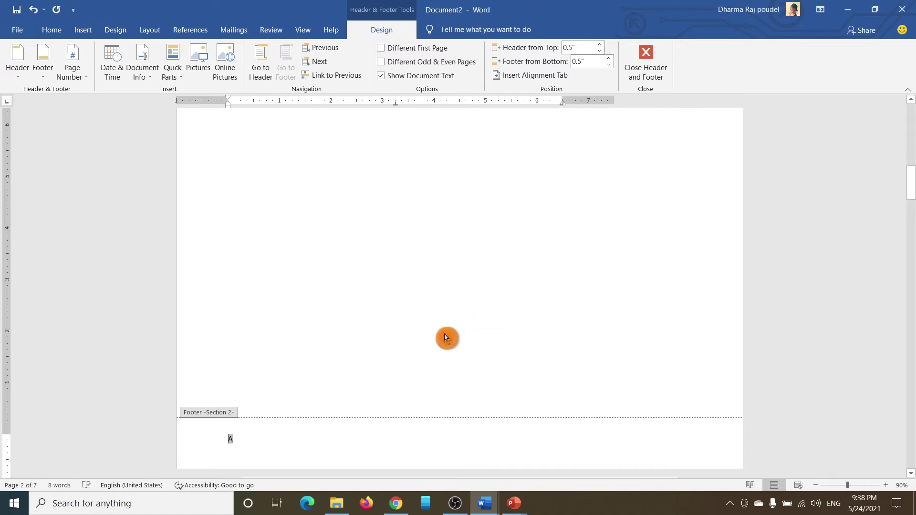
pyautogui.click(640, 56)
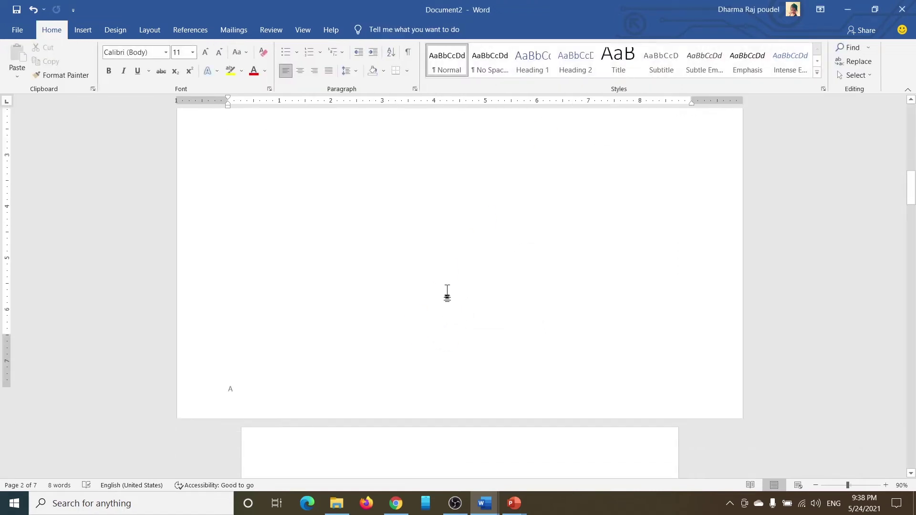
# Check the footer page numbering on the Acknowledgement page and the page that follows it.
pyautogui.scroll(1, 281, 211)
pyautogui.scroll(-6, 281, 210)
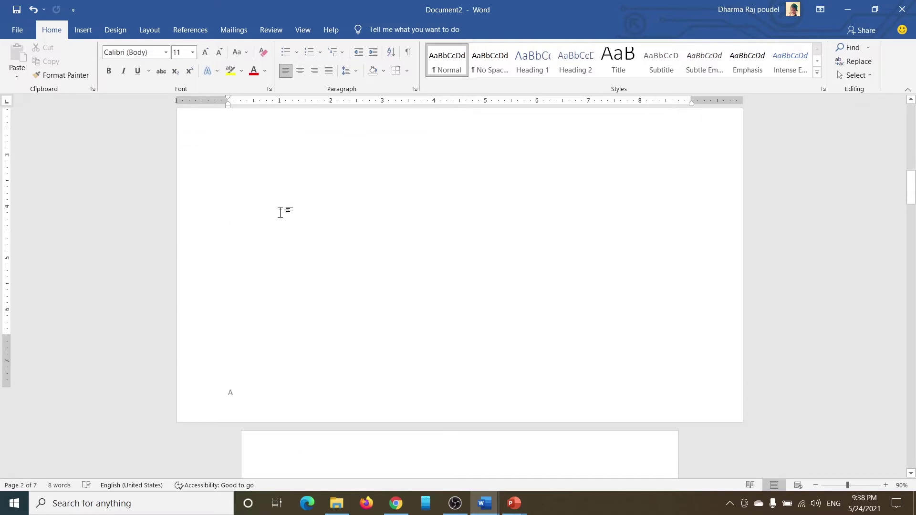
pyautogui.scroll(6, 279, 258)
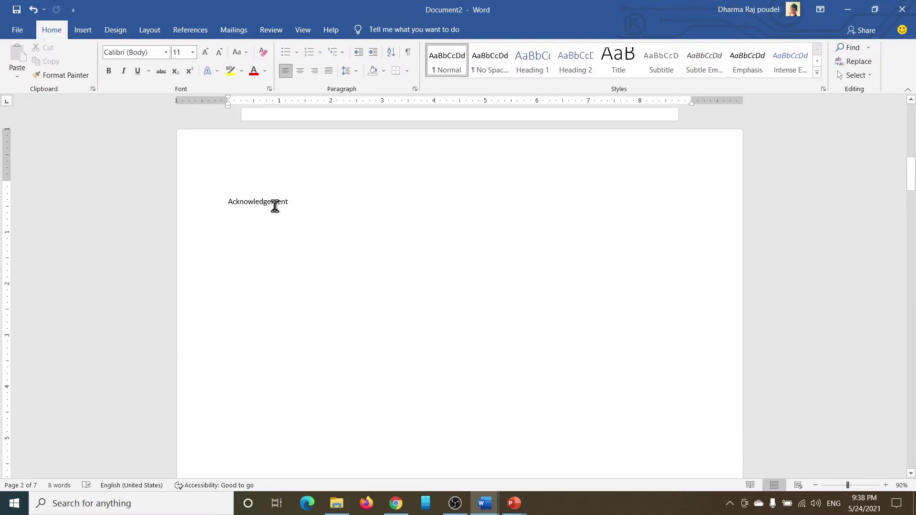
pyautogui.scroll(-8, 276, 205)
pyautogui.scroll(-4, 272, 303)
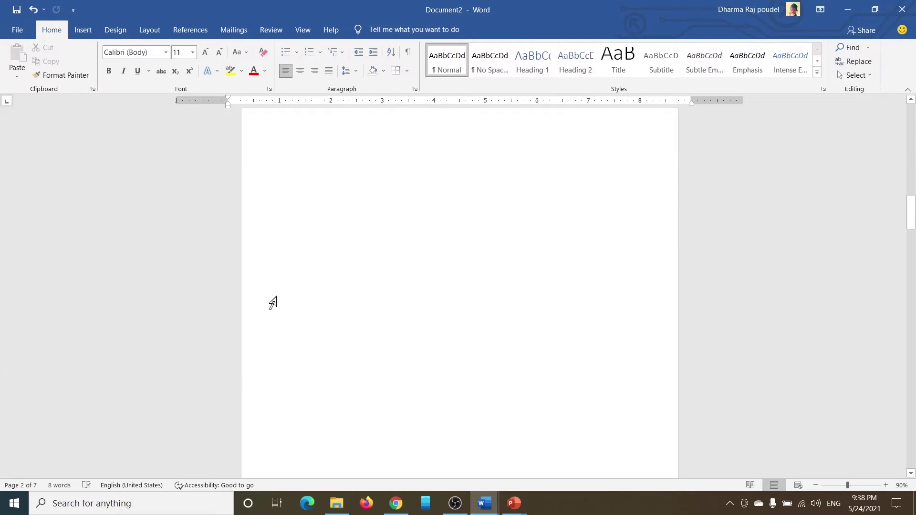
# Open the footer of the TOC section (Section 3) and turn off its link to the previous section.
pyautogui.scroll(2, 328, 206)
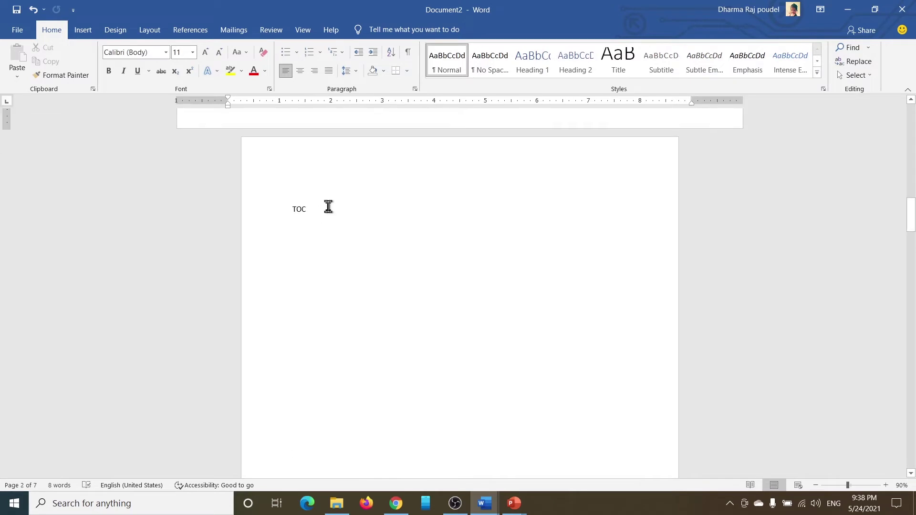
pyautogui.scroll(-3, 329, 206)
pyautogui.scroll(-3, 328, 206)
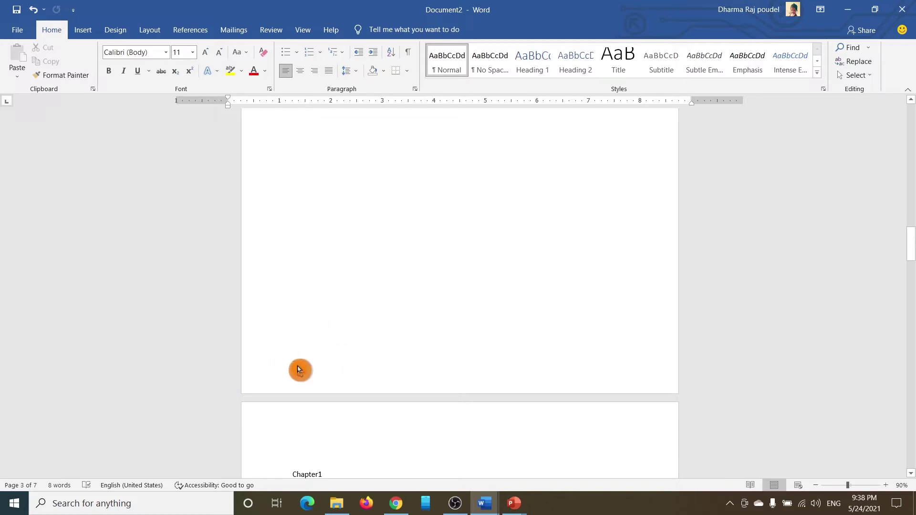
pyautogui.doubleClick(293, 368)
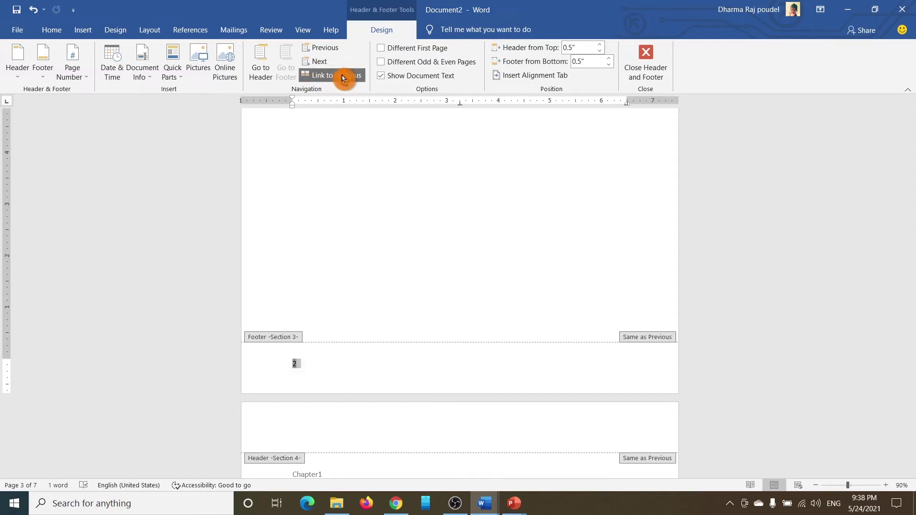
pyautogui.click(342, 77)
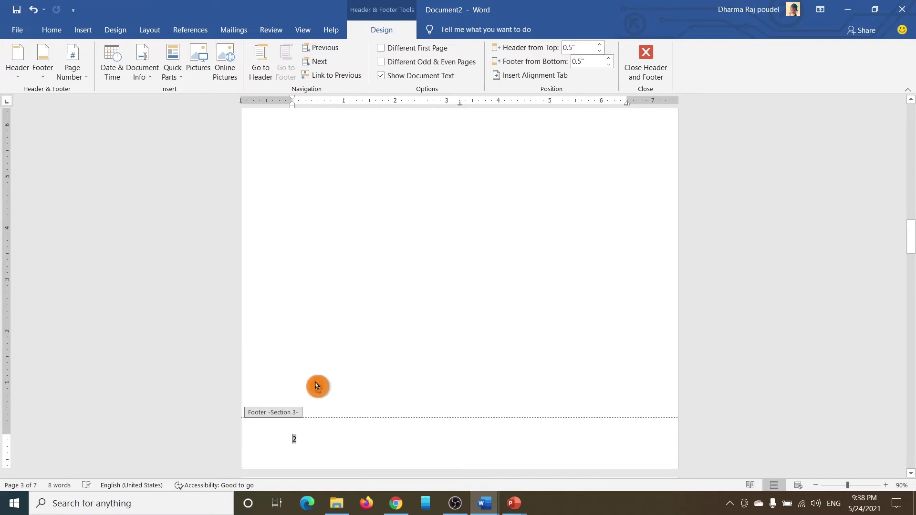
# Format the Section 3 page number as i, ii, iii, … starting at i, and close the footer.
pyautogui.doubleClick(292, 439)
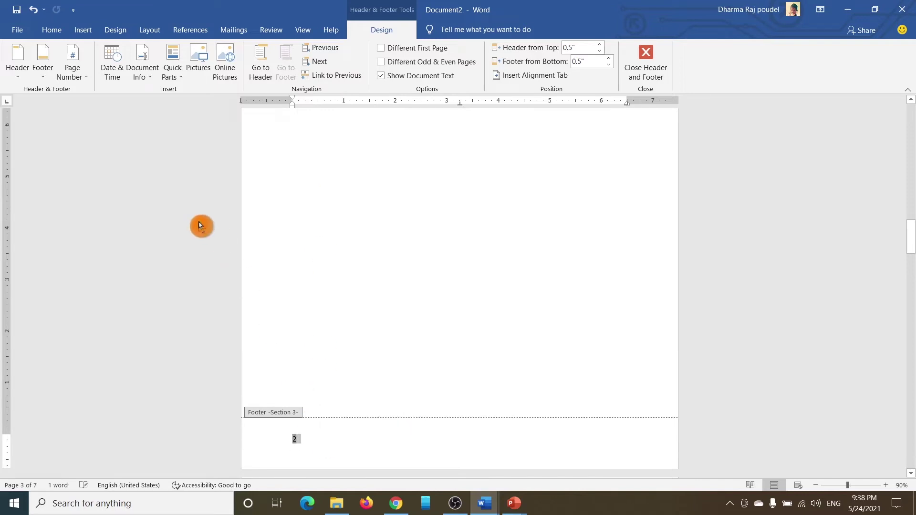
pyautogui.click(82, 74)
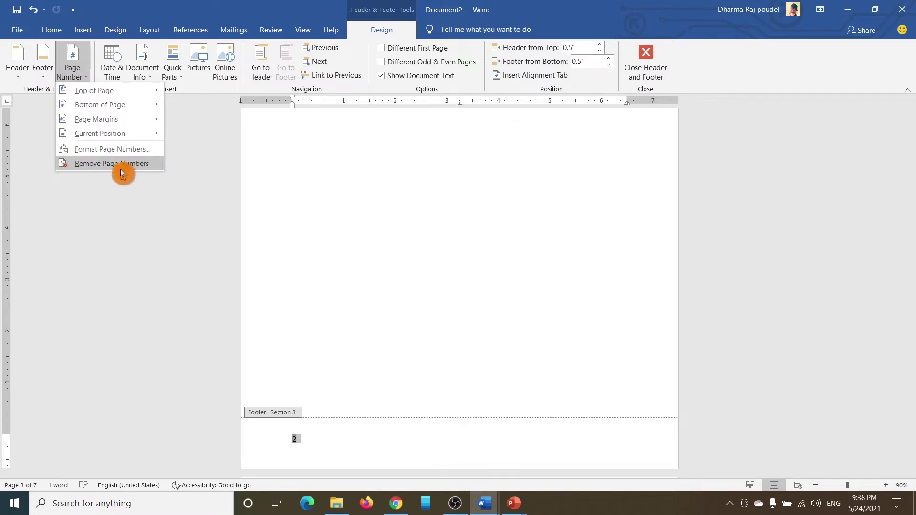
pyautogui.click(143, 167)
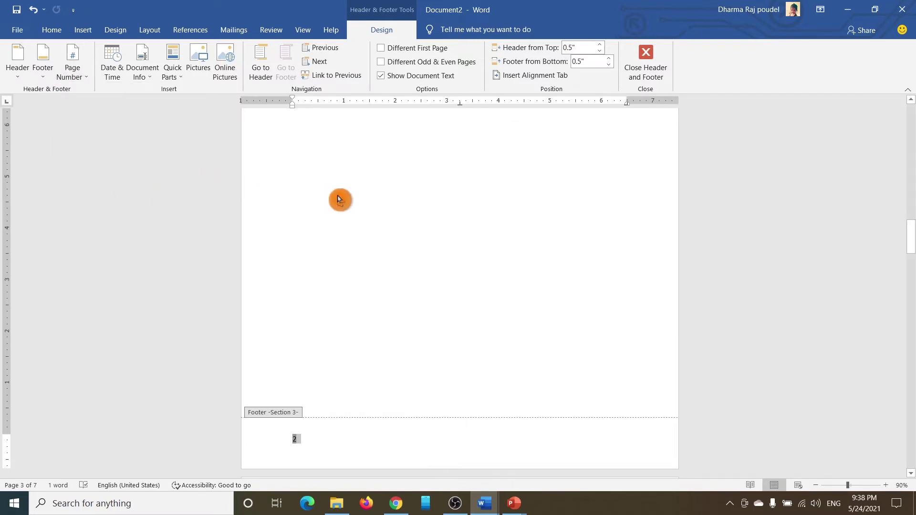
pyautogui.click(74, 69)
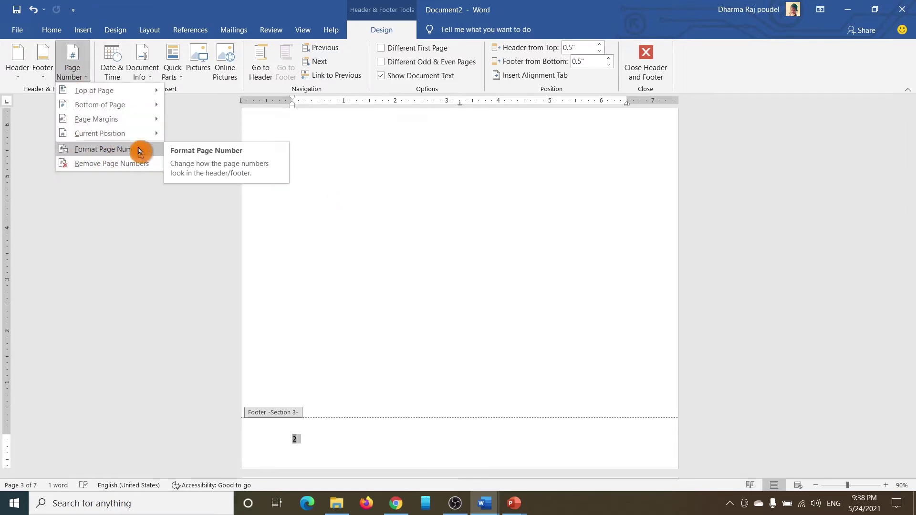
pyautogui.click(102, 149)
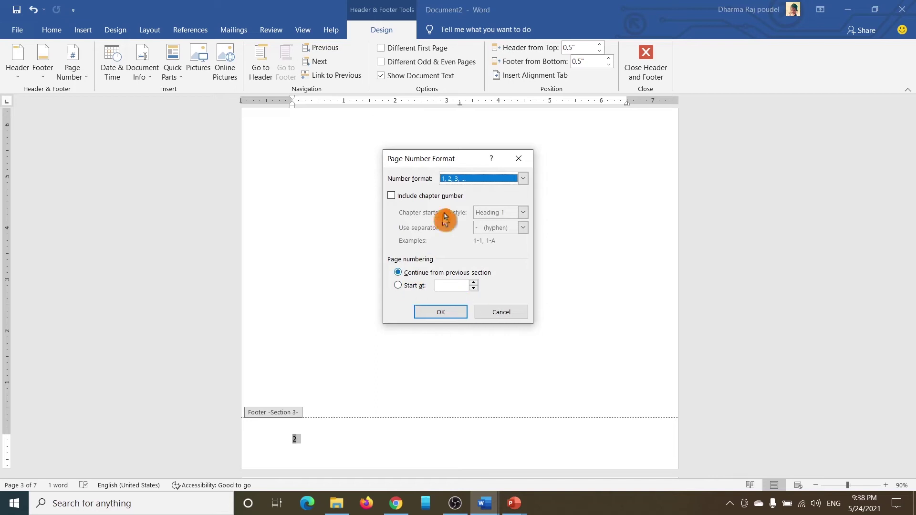
pyautogui.click(462, 178)
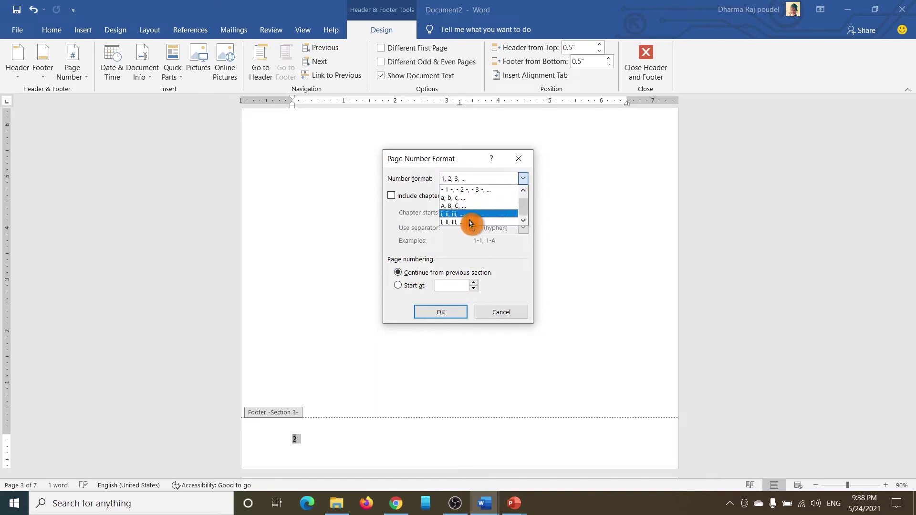
pyautogui.click(463, 213)
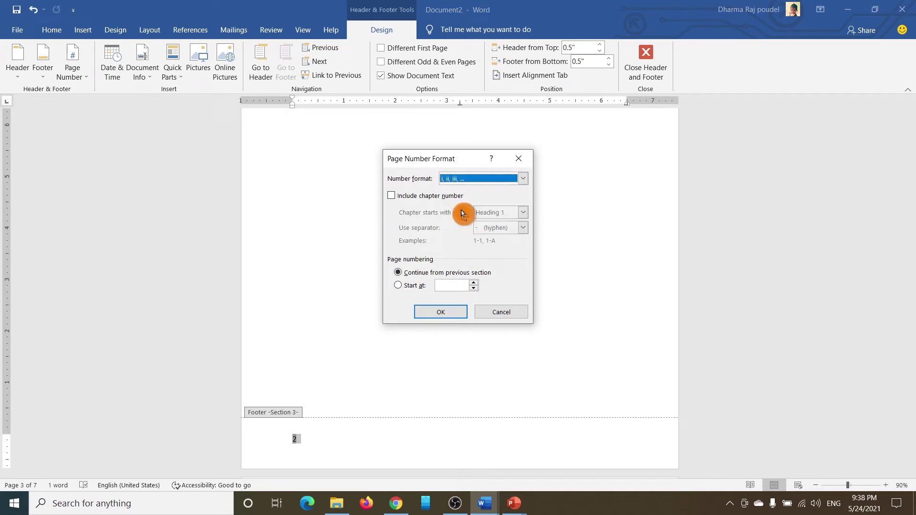
pyautogui.click(398, 285)
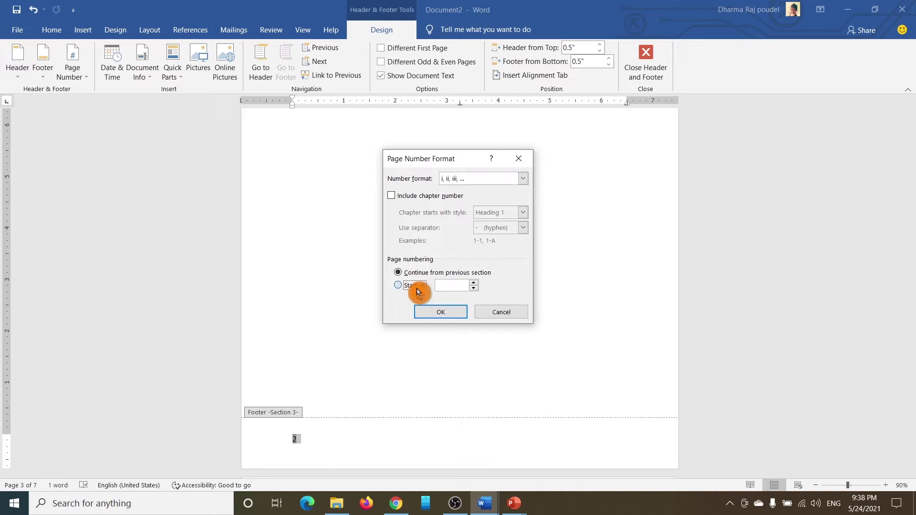
pyautogui.click(447, 312)
pyautogui.scroll(-2, 447, 337)
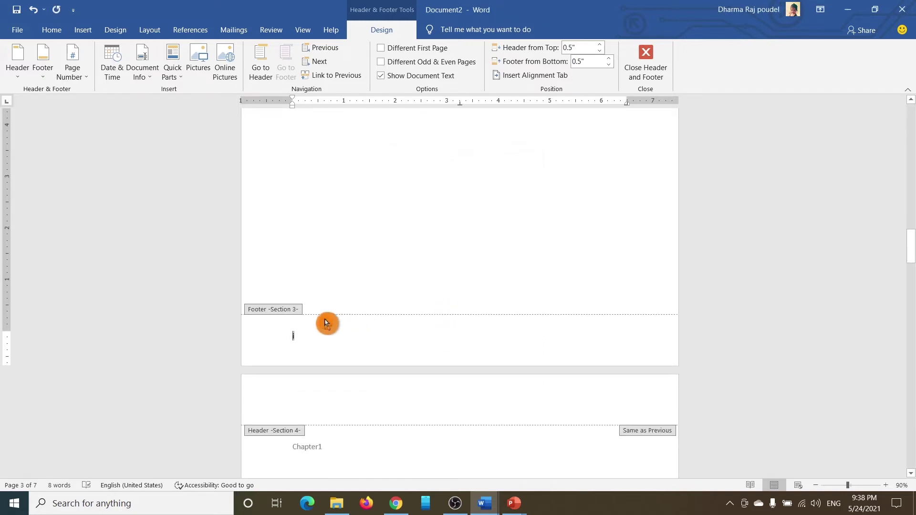
pyautogui.scroll(-1, 368, 332)
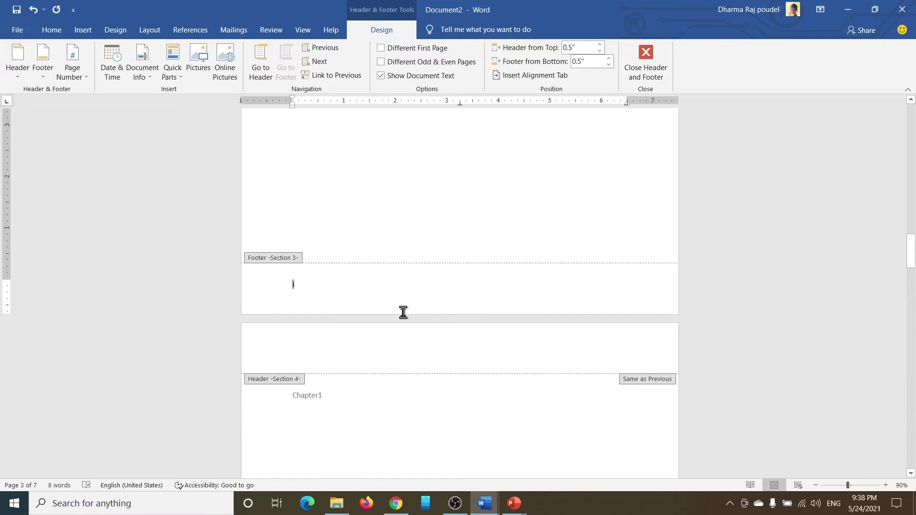
pyautogui.scroll(5, 403, 312)
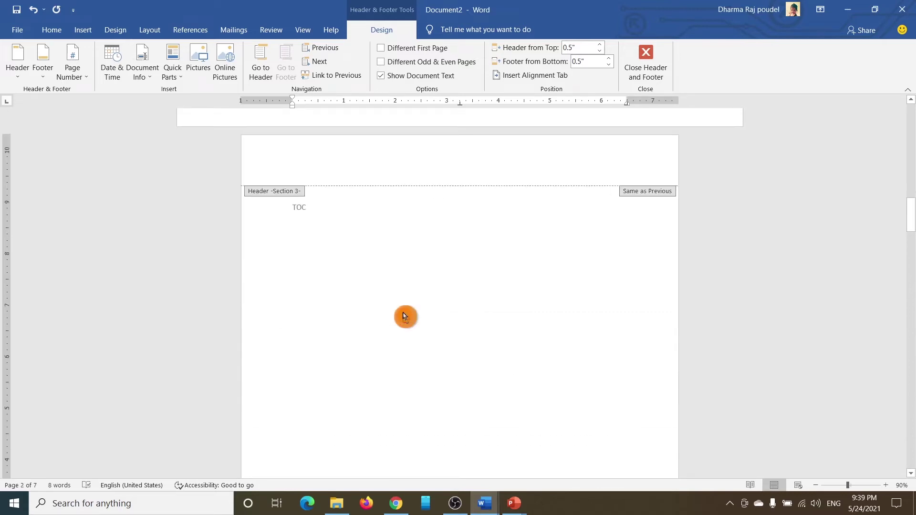
pyautogui.click(643, 62)
# Open the footer of the Chapter1 section (Section 4) and turn off its link to the previous section.
pyautogui.scroll(-7, 358, 258)
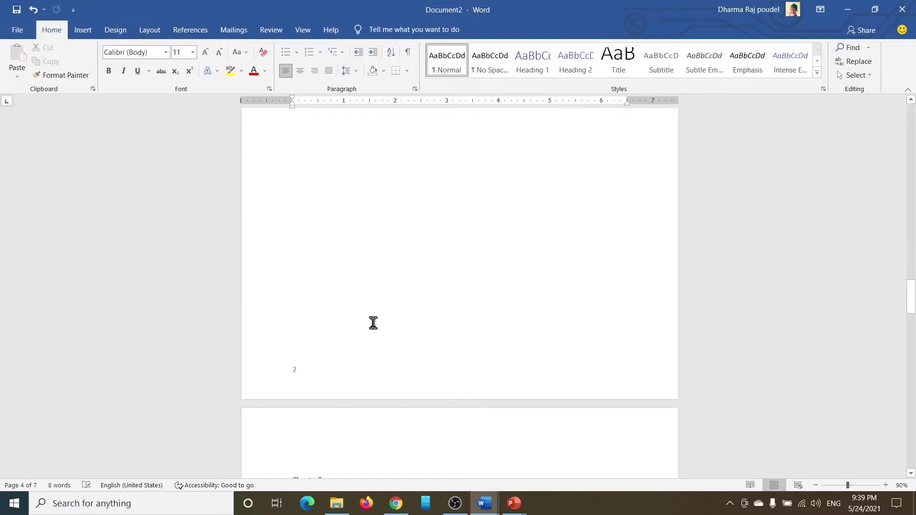
pyautogui.scroll(-1, 371, 323)
pyautogui.click(284, 305)
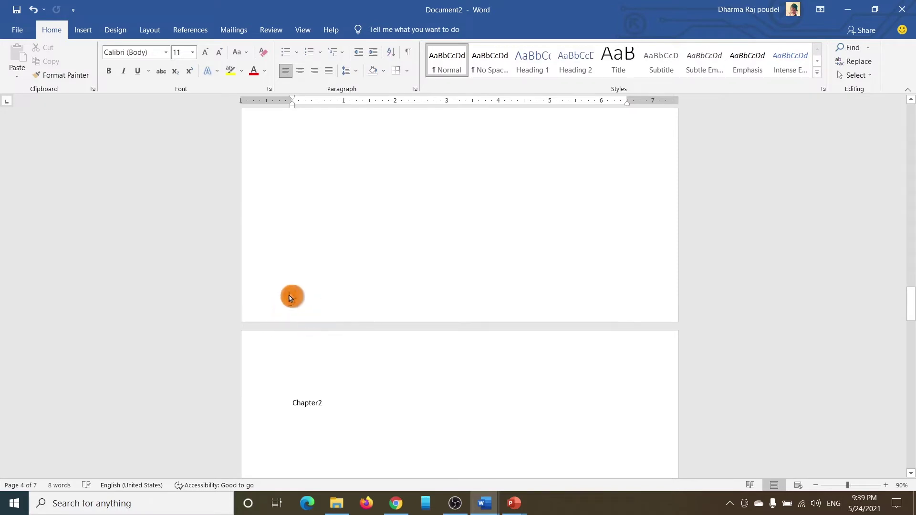
pyautogui.doubleClick(293, 298)
pyautogui.doubleClick(293, 292)
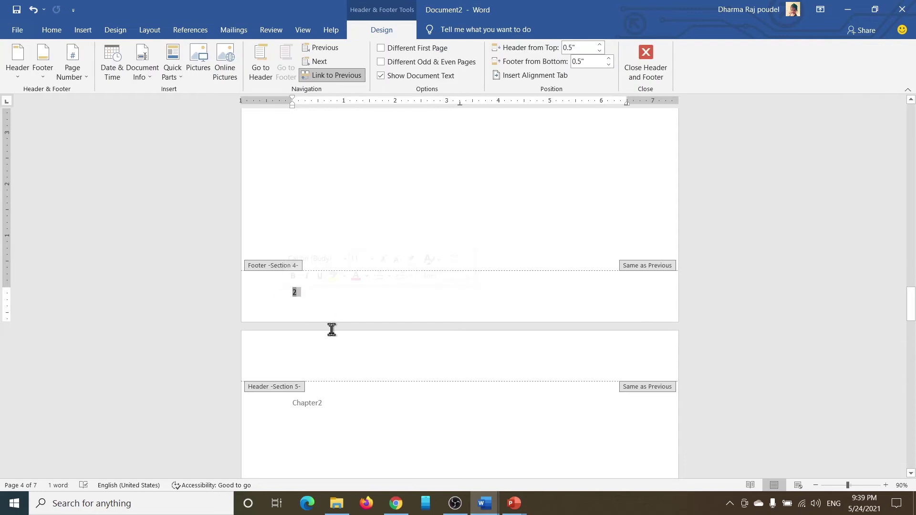
pyautogui.click(334, 75)
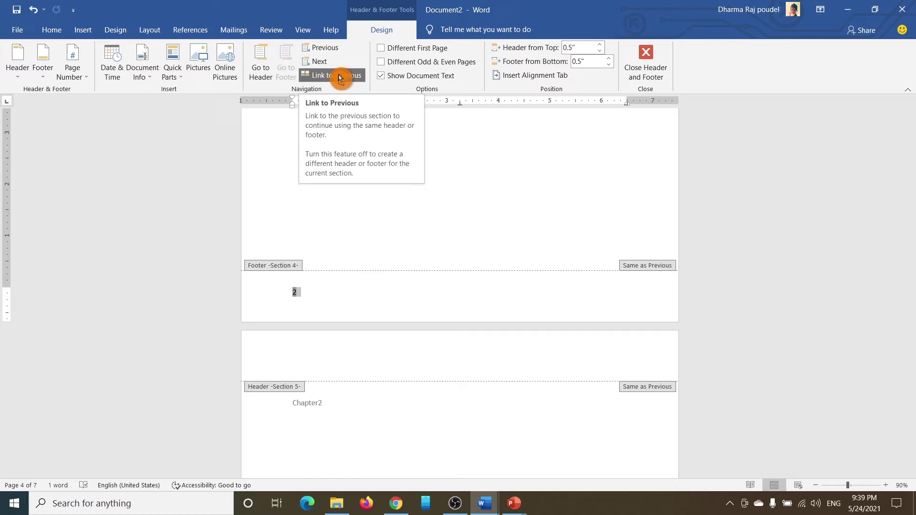
pyautogui.click(342, 75)
pyautogui.click(374, 263)
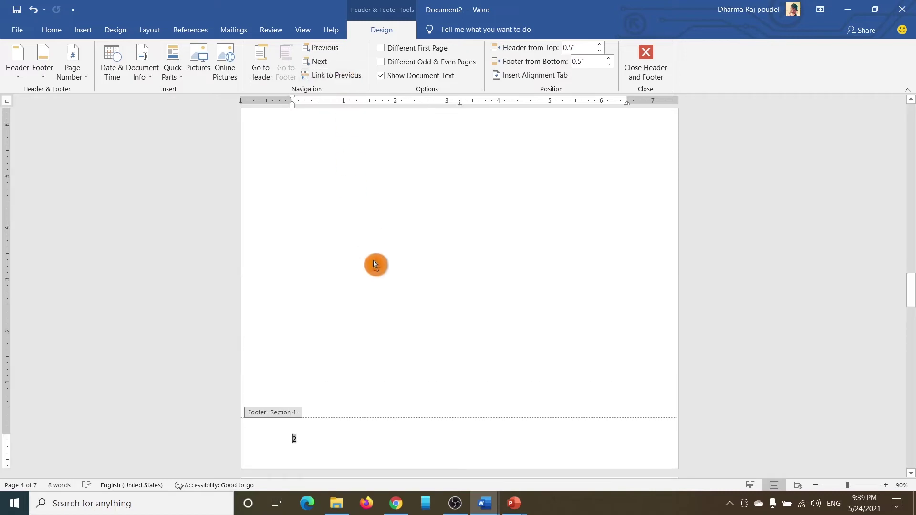
# Replace the Section 4 footer number with "Chapter 1 Page" and insert an Accent Bar 1 page number at the current position.
pyautogui.write('Chapter 1 Page')
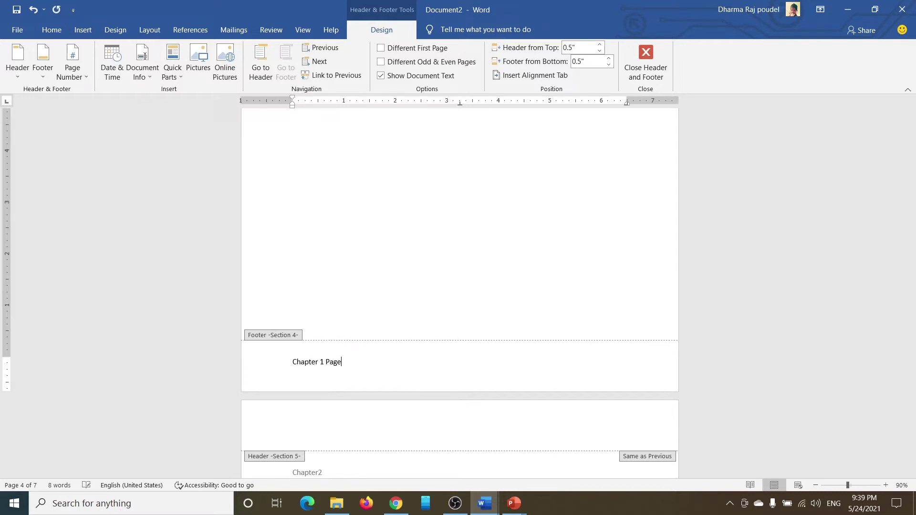
pyautogui.click(72, 65)
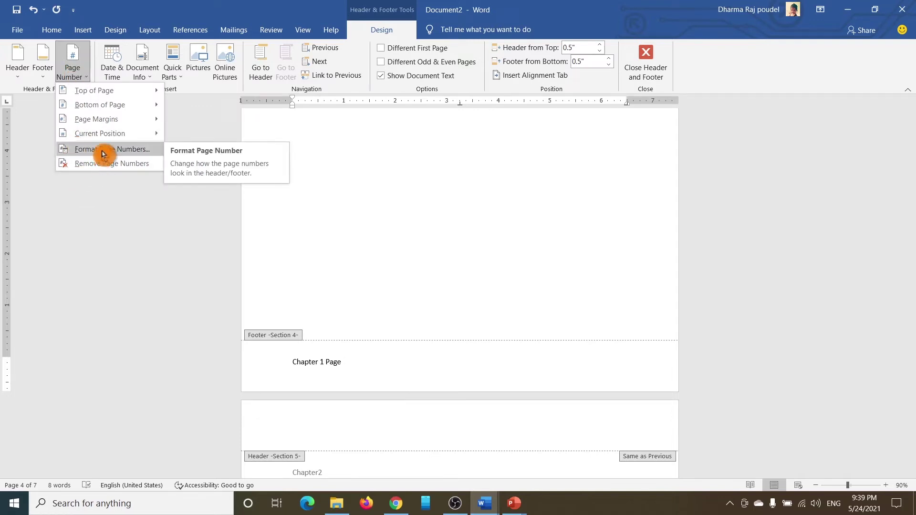
pyautogui.moveTo(109, 134)
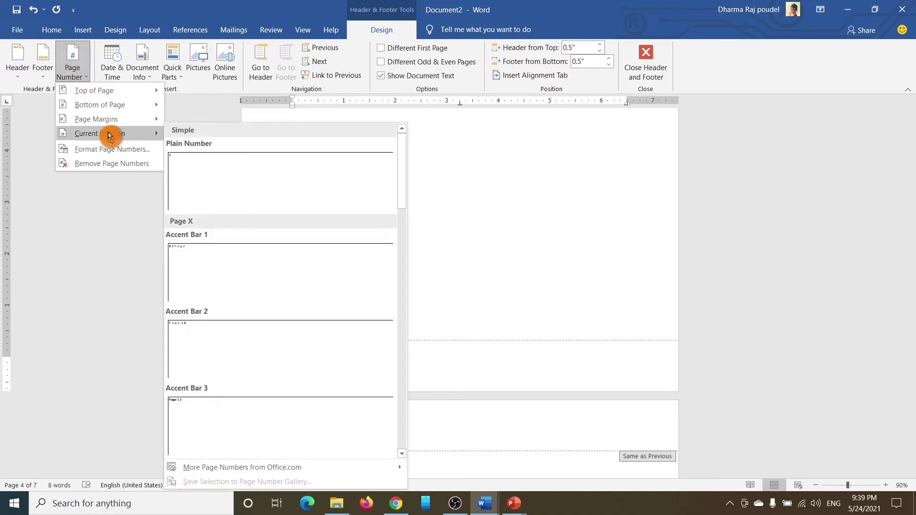
pyautogui.click(220, 253)
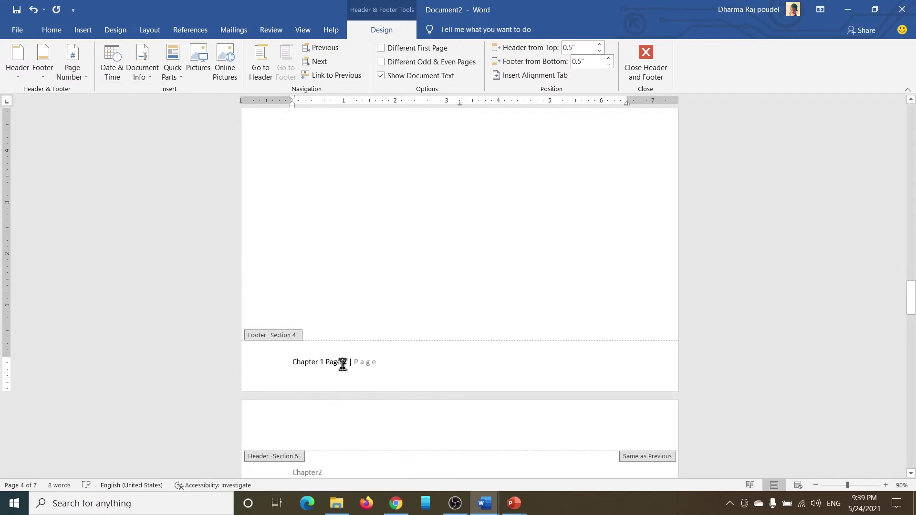
# Delete "1 Page" from the Section 4 footer text so only "Chapter" precedes the page number.
pyautogui.press('BackSpace')
pyautogui.press('BackSpace')
pyautogui.press('BackSpace')
pyautogui.press('BackSpace')
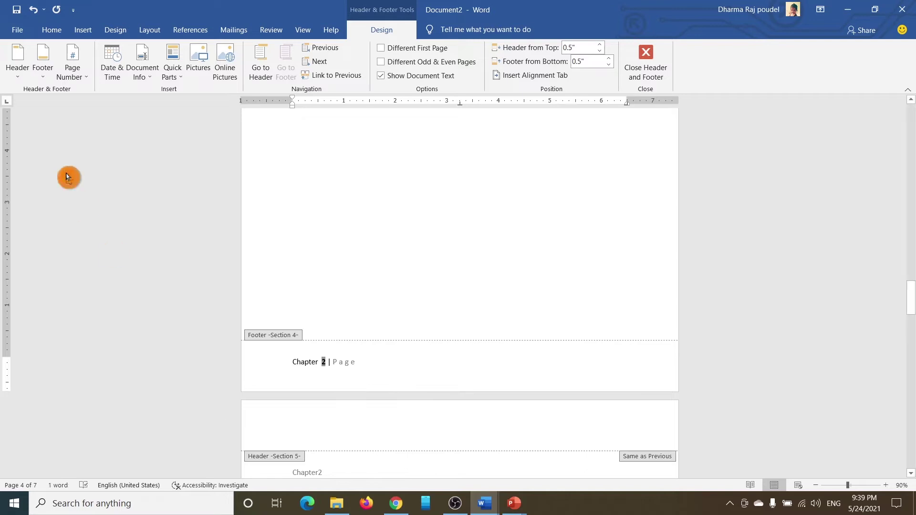
# Set the Section 4 page numbering to start at 1 and close the footer.
pyautogui.click(78, 76)
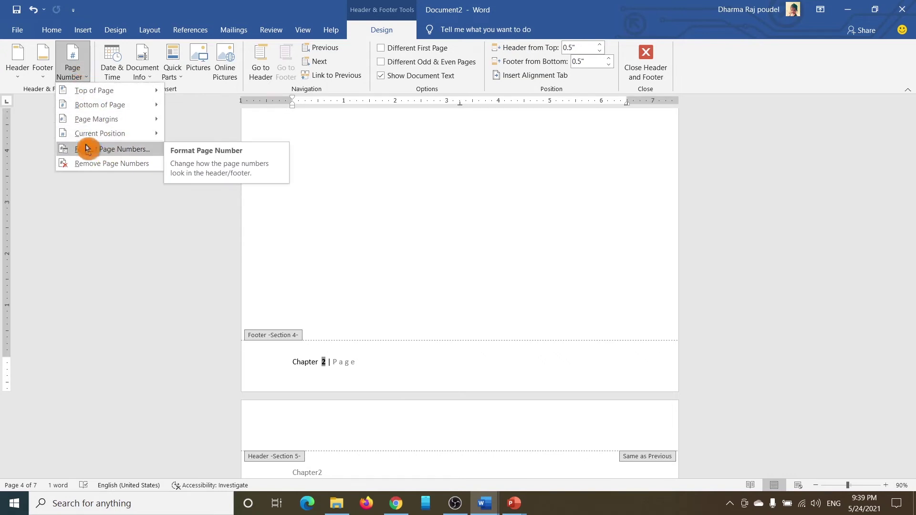
pyautogui.click(130, 151)
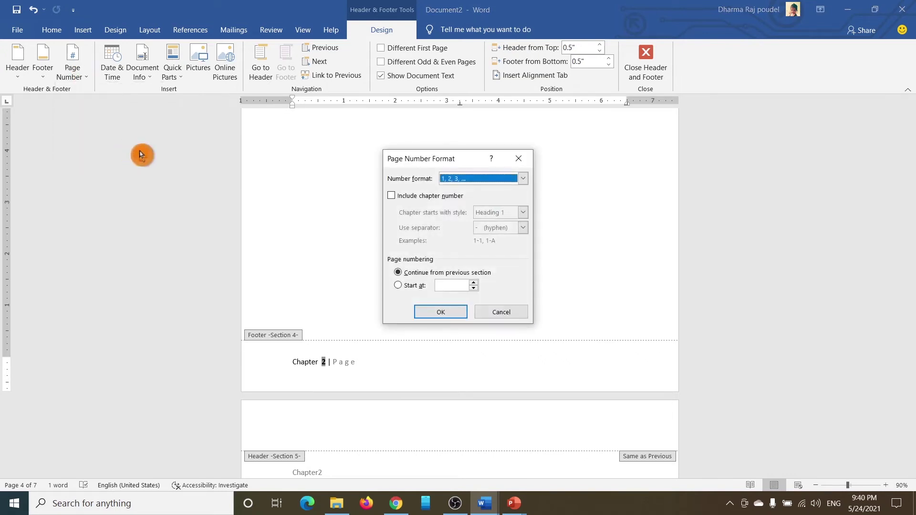
pyautogui.click(416, 288)
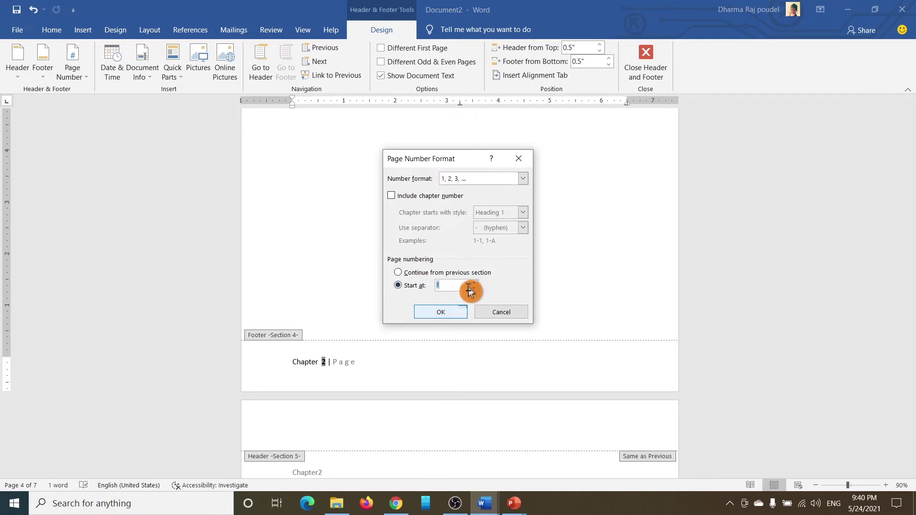
pyautogui.click(448, 313)
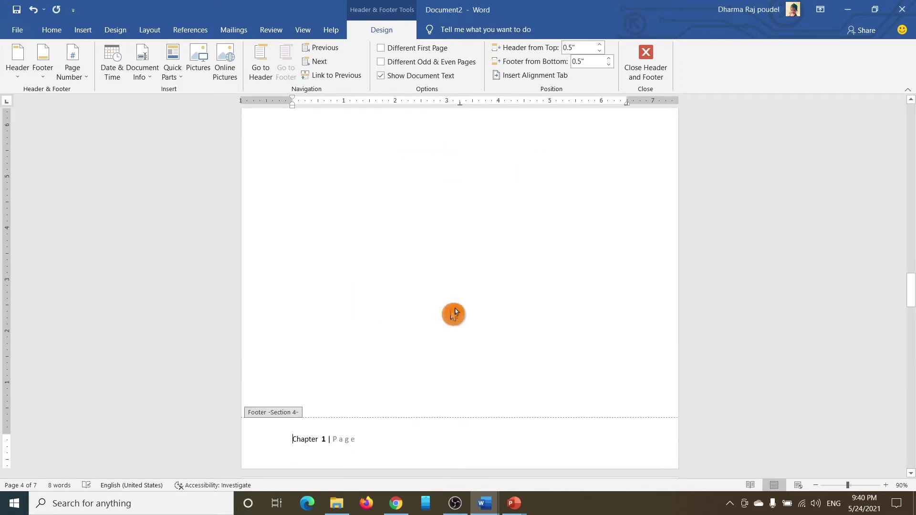
pyautogui.scroll(-3, 455, 312)
pyautogui.click(640, 63)
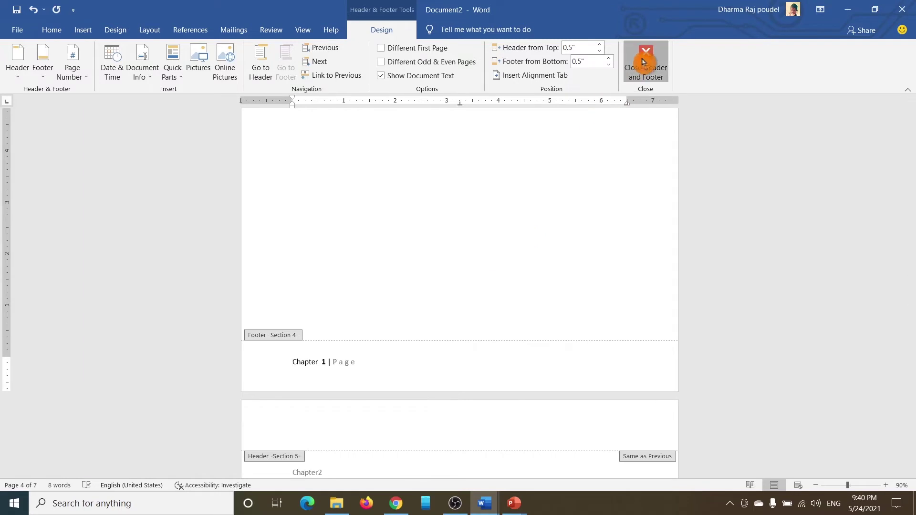
# Turn off the Section 5 footer's link to the previous section and change its text before the page number to "Chapter 2".
pyautogui.scroll(-5, 502, 292)
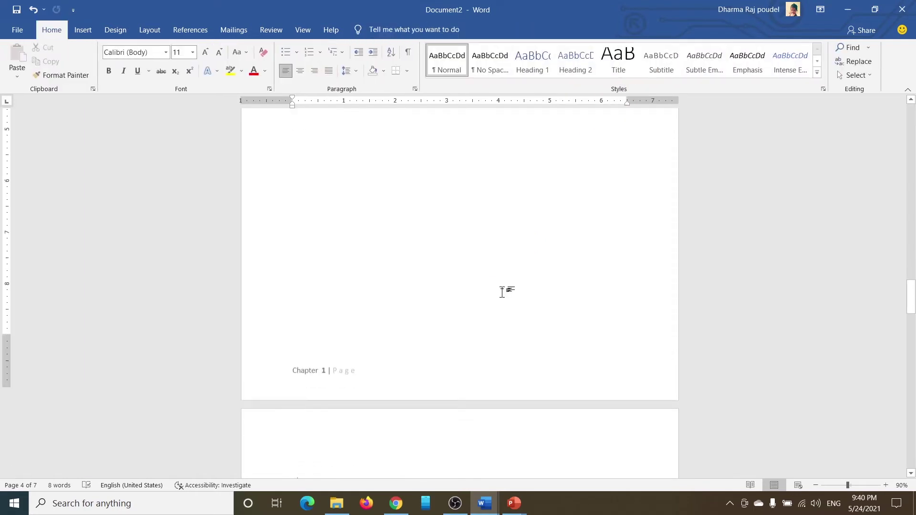
pyautogui.scroll(1, 343, 351)
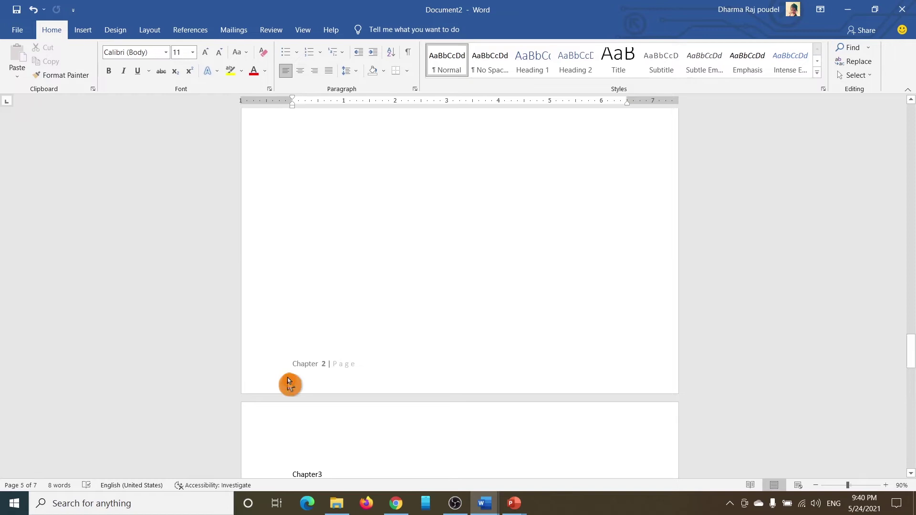
pyautogui.scroll(8, 324, 378)
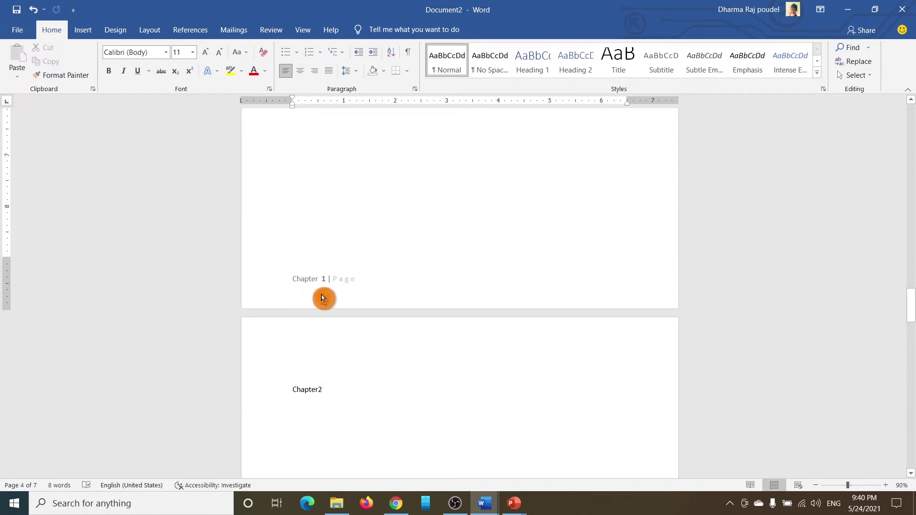
pyautogui.doubleClick(321, 298)
pyautogui.click(336, 76)
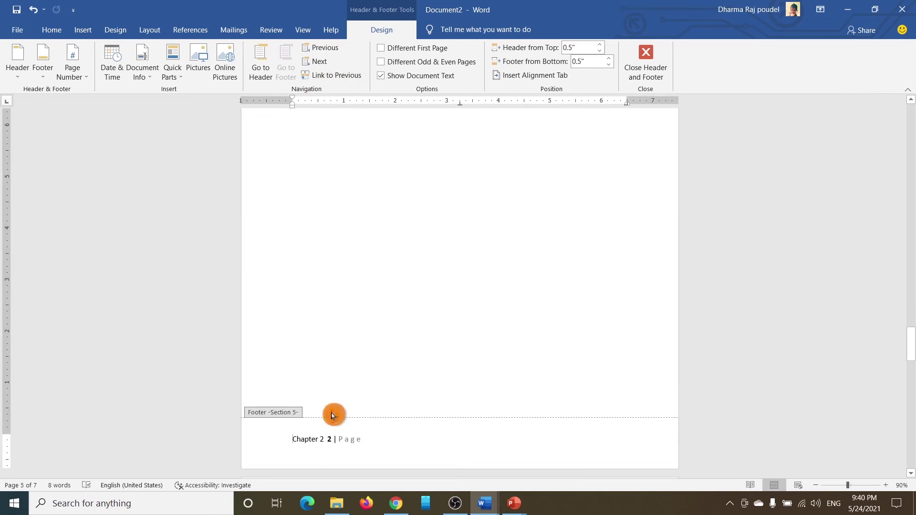
pyautogui.doubleClick(332, 440)
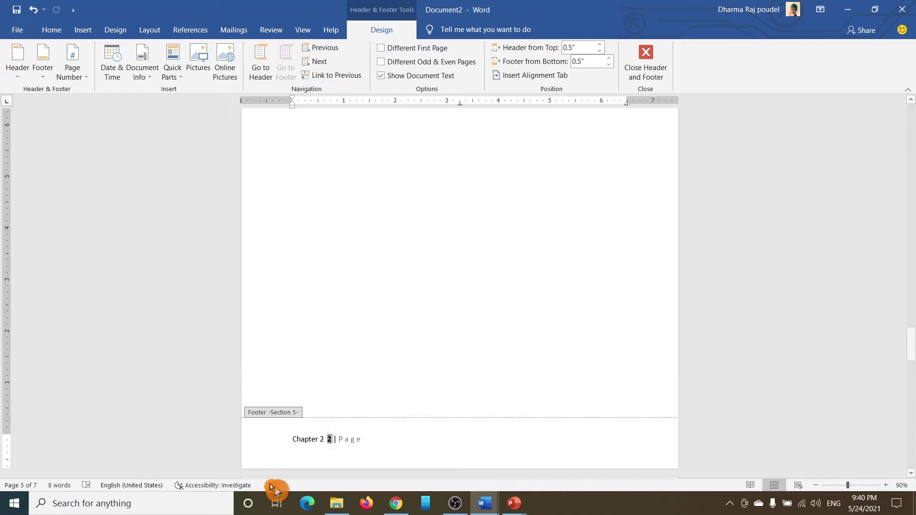
# Set the Section 5 page numbering to start at 1 and close the footer.
pyautogui.click(81, 75)
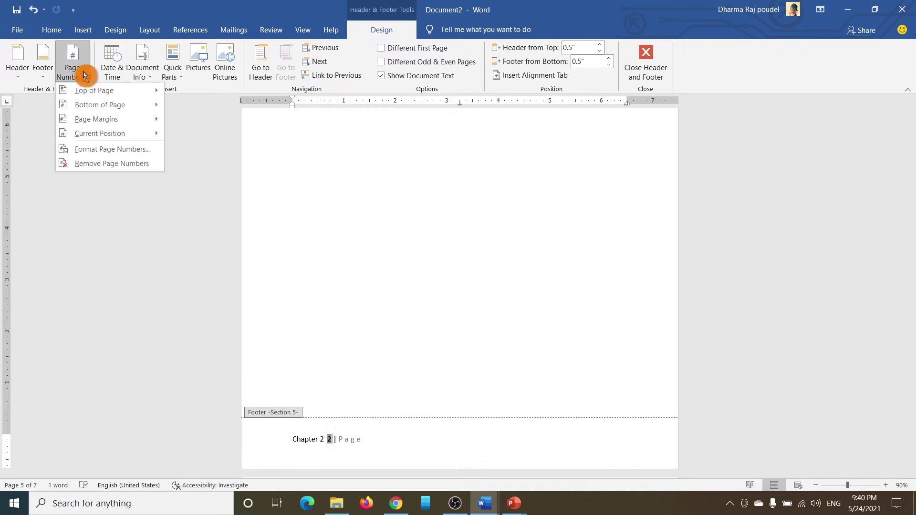
pyautogui.click(136, 150)
pyautogui.click(410, 285)
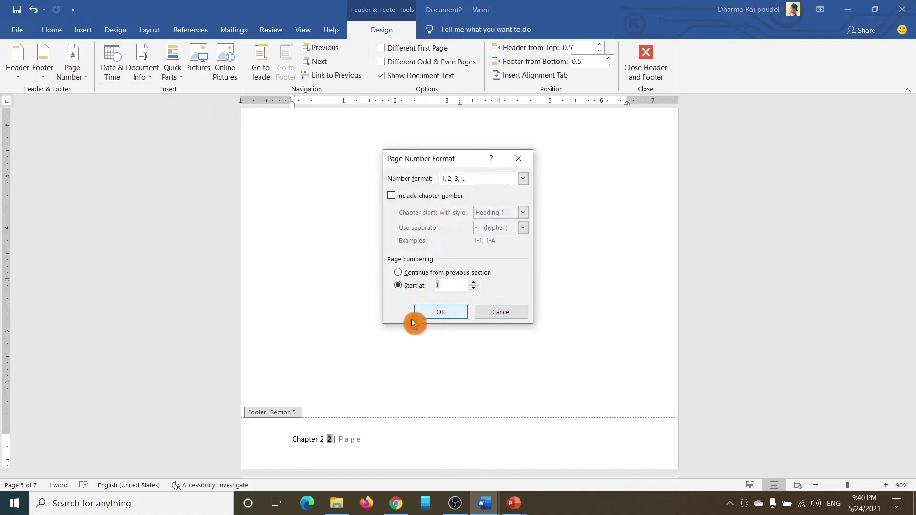
pyautogui.click(442, 314)
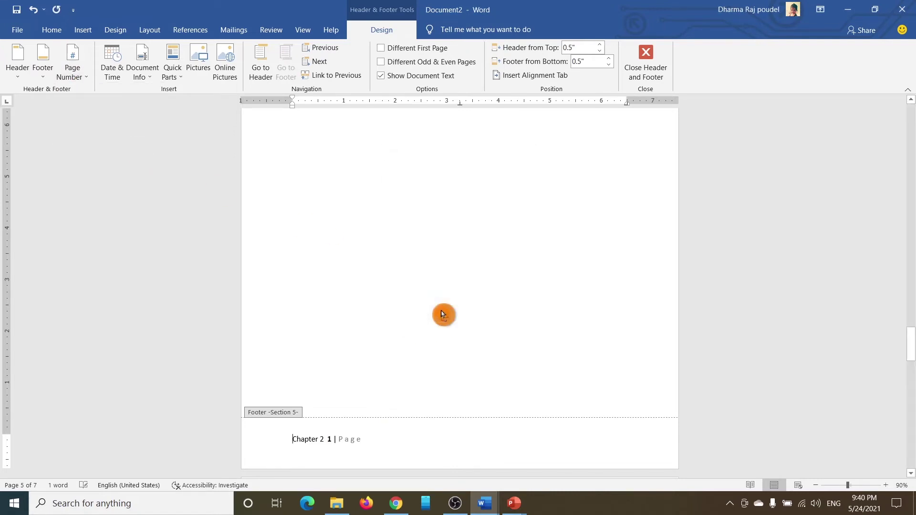
pyautogui.scroll(-3, 448, 343)
pyautogui.click(326, 331)
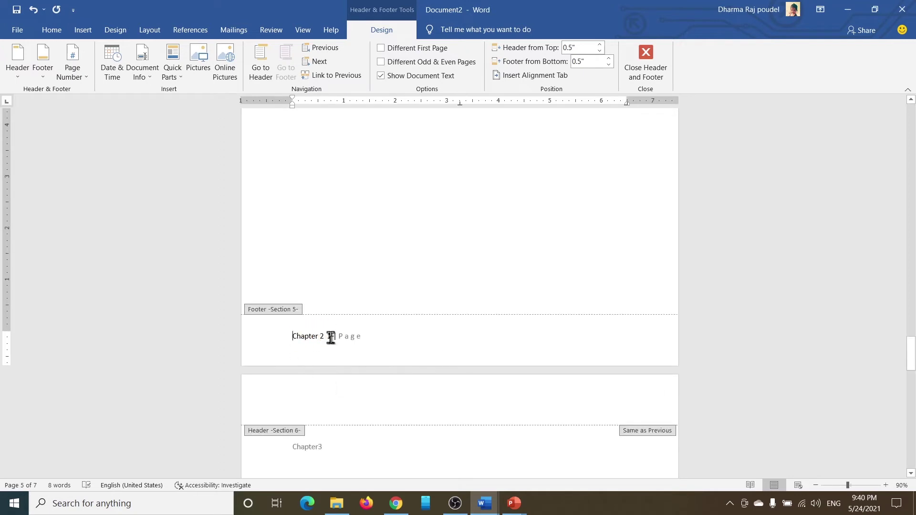
pyautogui.scroll(-2, 363, 368)
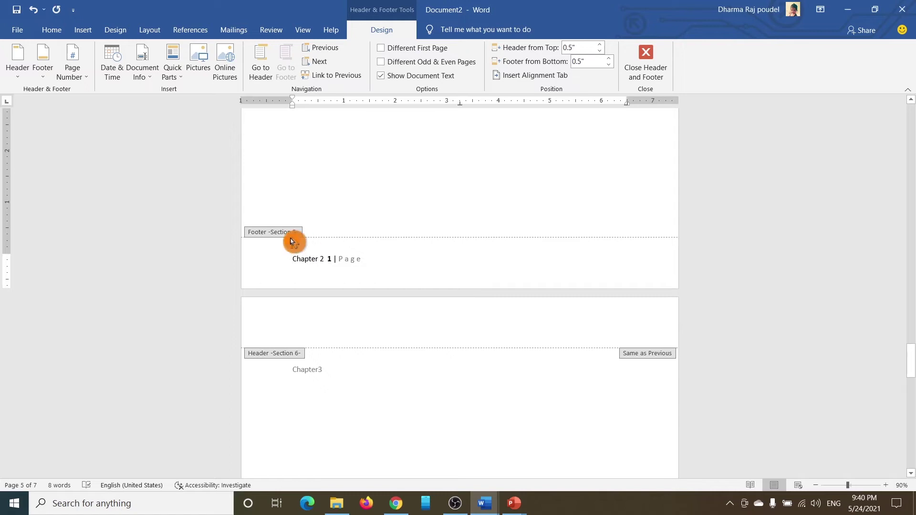
pyautogui.scroll(-2, 331, 331)
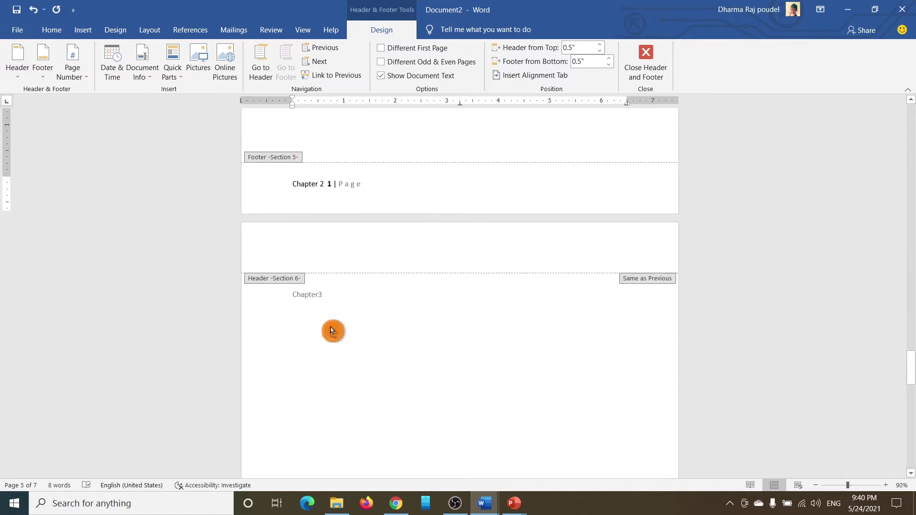
pyautogui.click(640, 70)
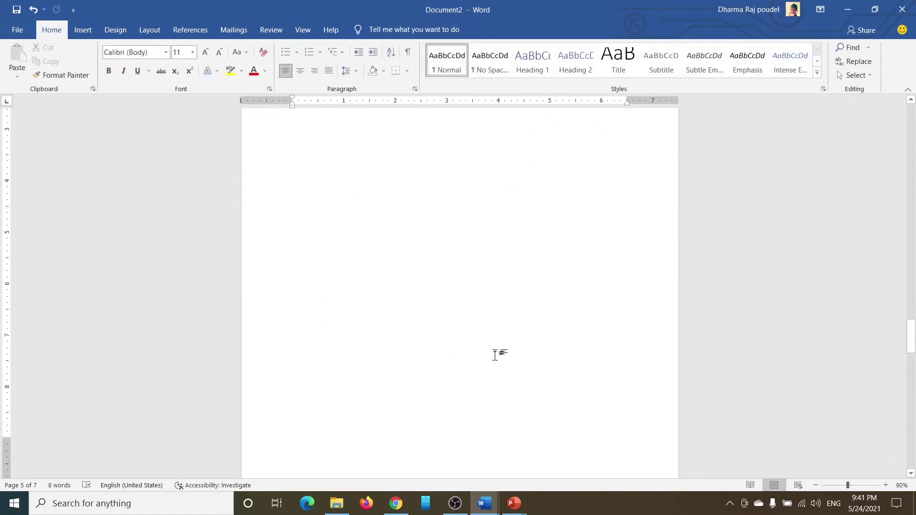
# Turn off the Section 6 footer's link to the previous section and have its text before the page number read "Chapter 3".
pyautogui.scroll(-12, 398, 341)
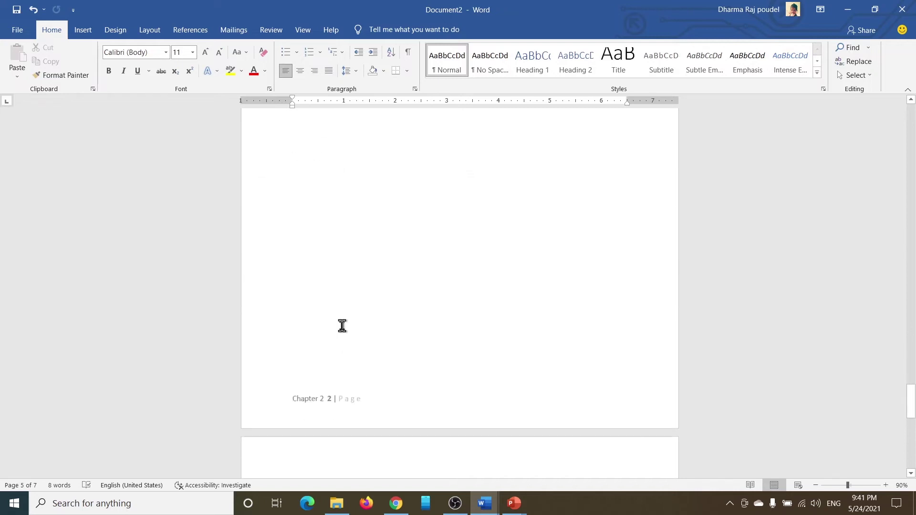
pyautogui.doubleClick(330, 330)
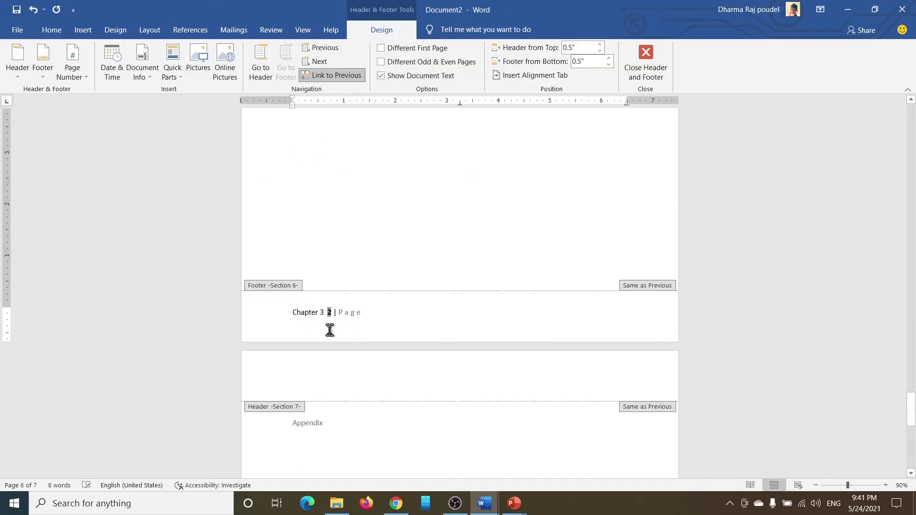
pyautogui.click(327, 78)
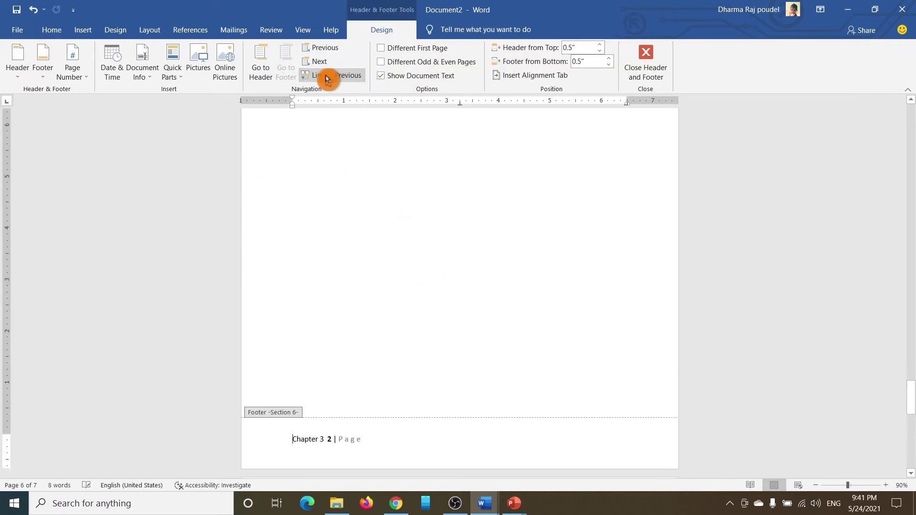
# Set the Section 6 page numbering to start at 1 and return to the document body.
pyautogui.click(330, 439)
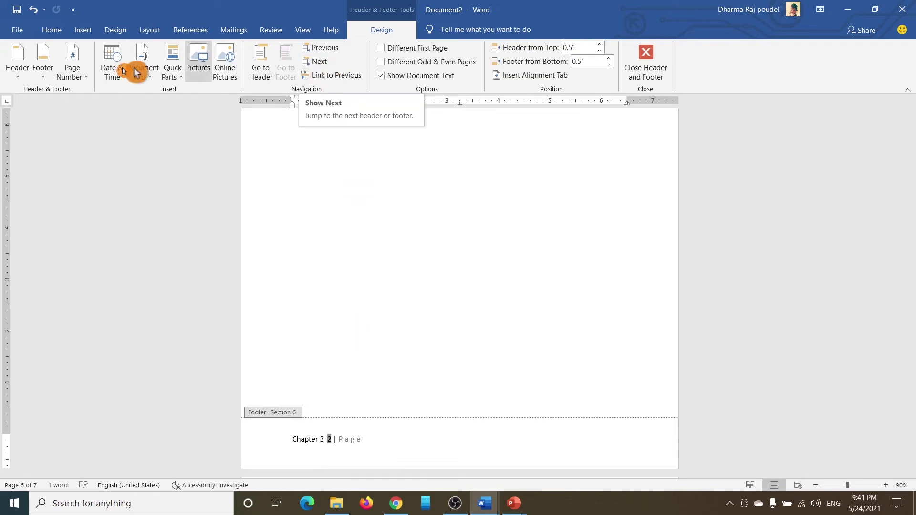
pyautogui.click(74, 76)
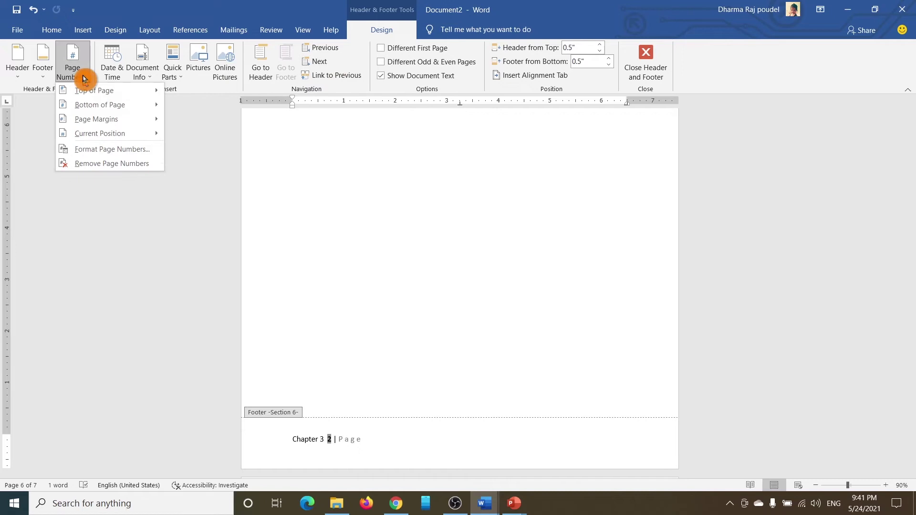
pyautogui.click(123, 153)
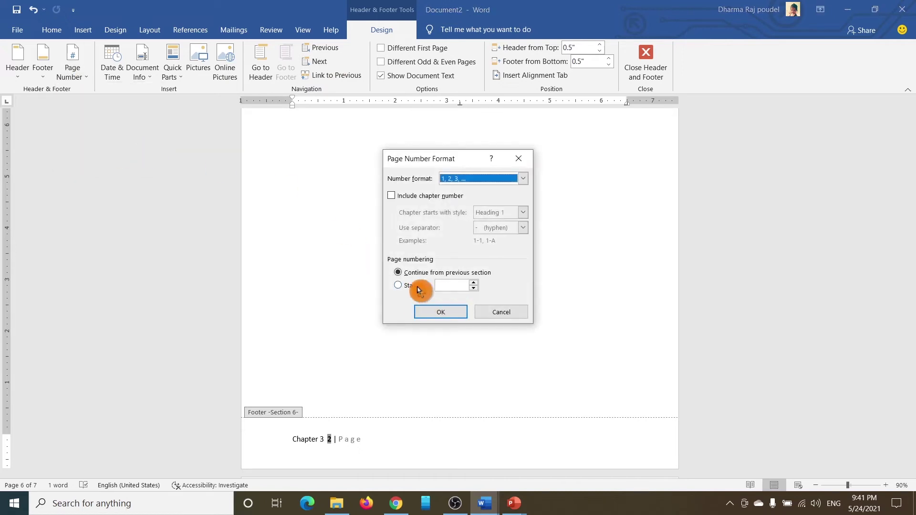
pyautogui.click(418, 289)
pyautogui.click(441, 312)
pyautogui.scroll(-3, 530, 346)
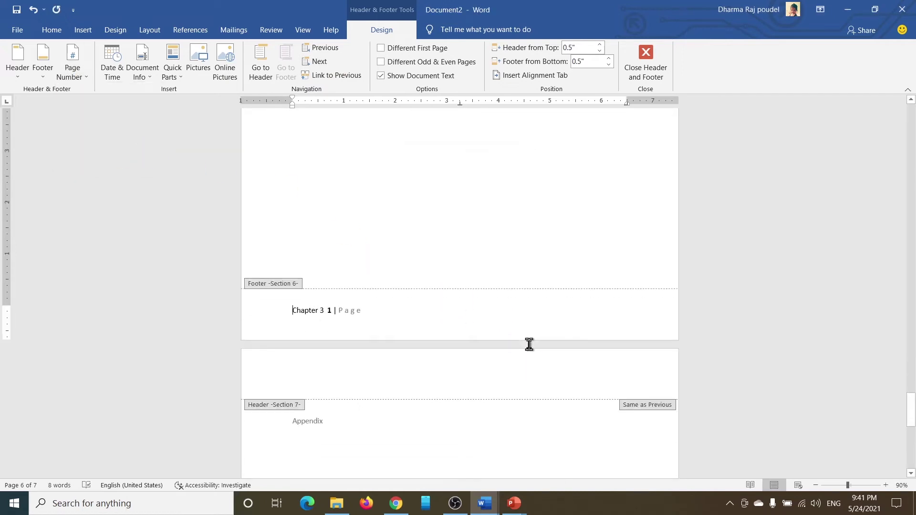
pyautogui.scroll(-5, 395, 295)
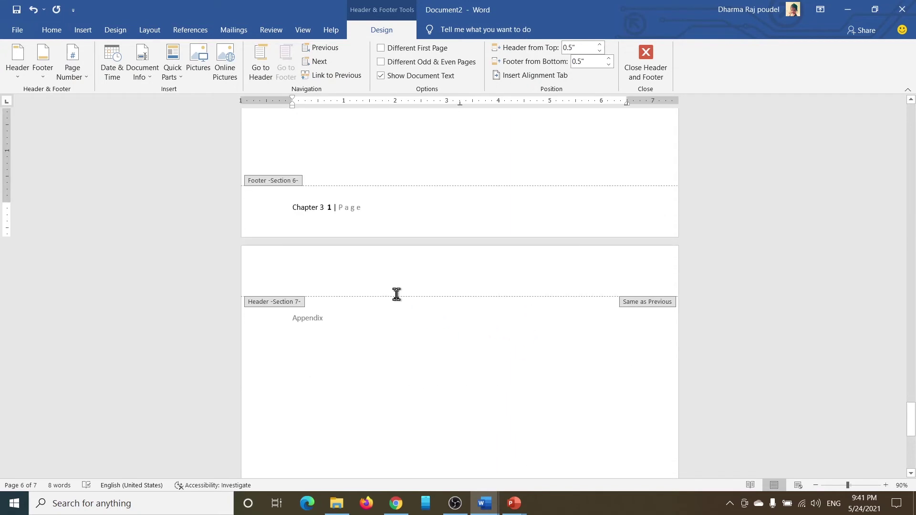
pyautogui.doubleClick(399, 299)
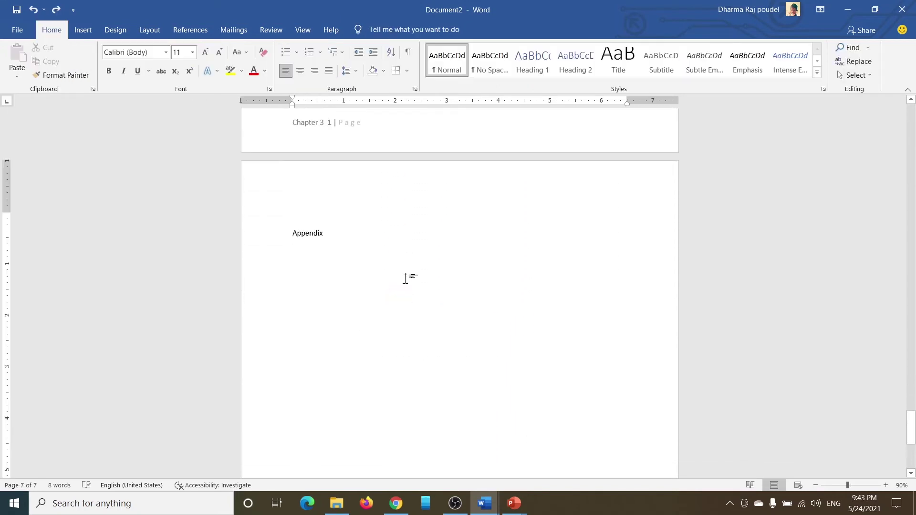
# Turn off the Section 7 footer's link to the previous section and delete "Chapter 3" before its page number.
pyautogui.scroll(-2, 405, 278)
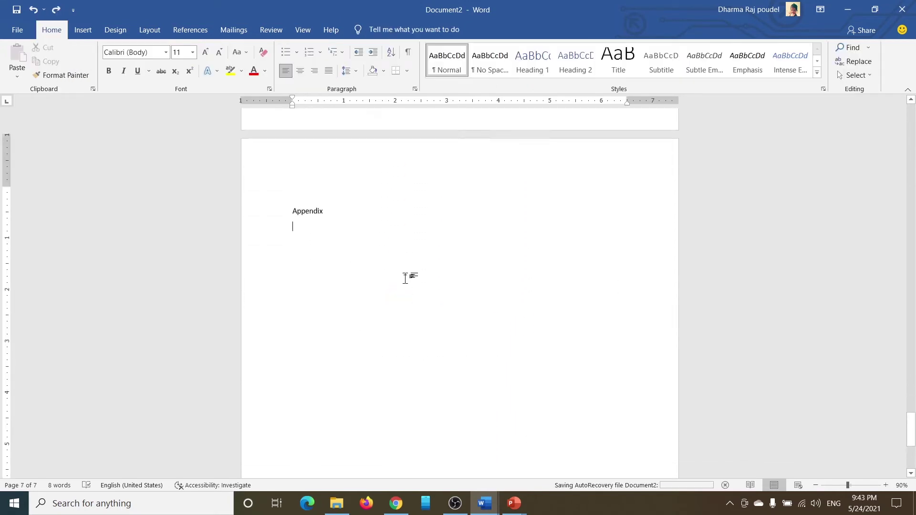
pyautogui.scroll(-1, 355, 256)
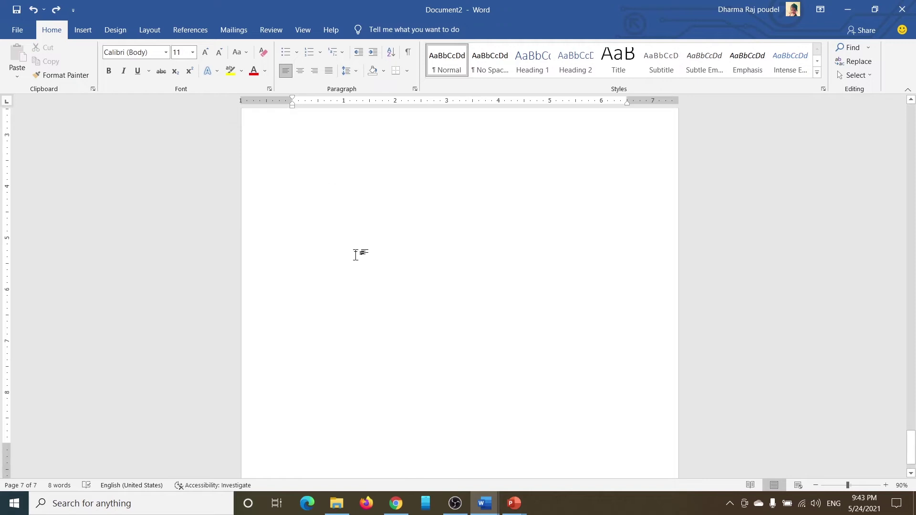
pyautogui.scroll(-1, 356, 255)
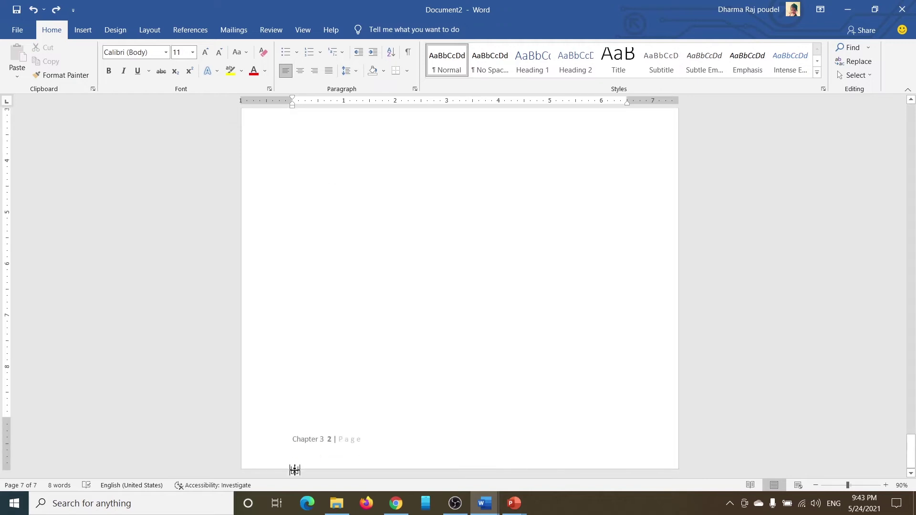
pyautogui.doubleClick(313, 442)
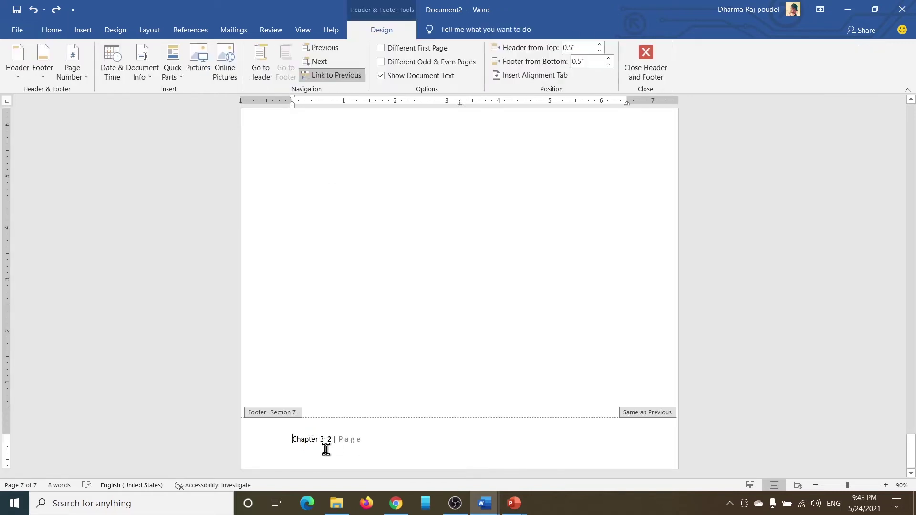
pyautogui.click(334, 75)
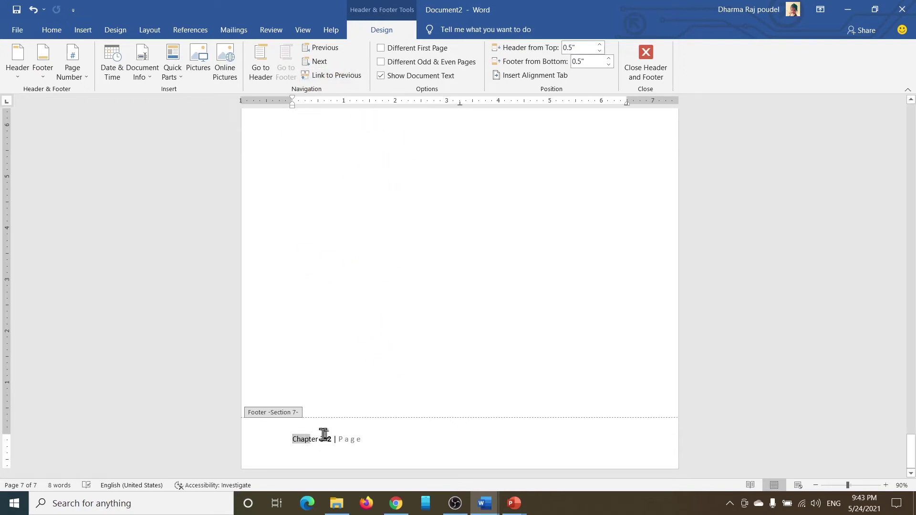
pyautogui.press('Delete')
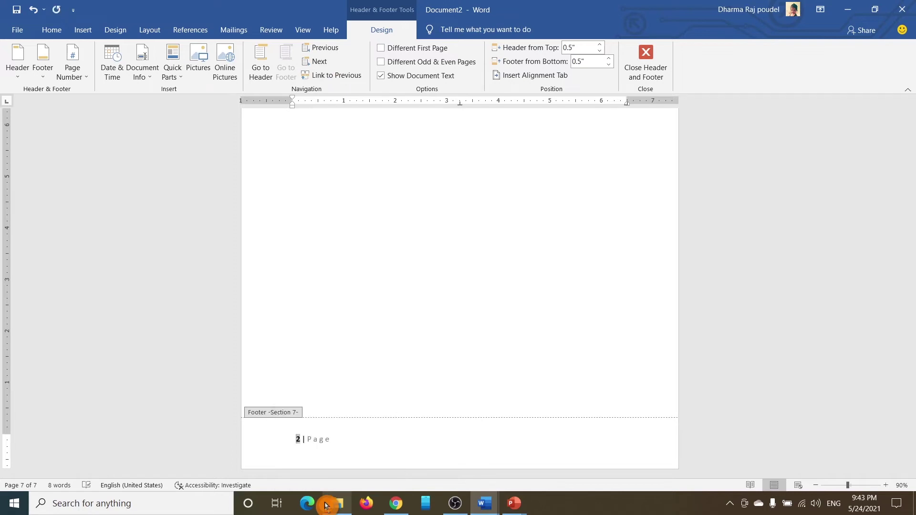
# Format the Section 7 page numbers as a, b, c and start the numbering at a.
pyautogui.click(86, 72)
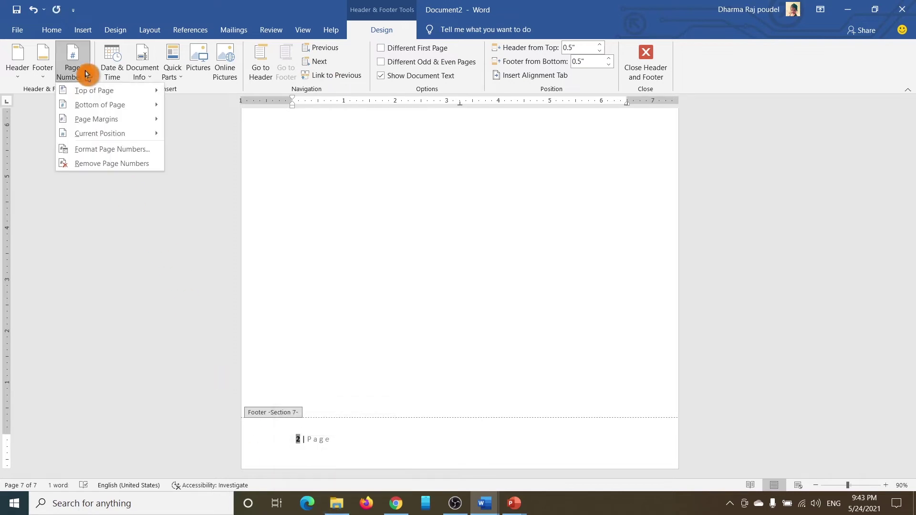
pyautogui.click(125, 153)
pyautogui.click(409, 285)
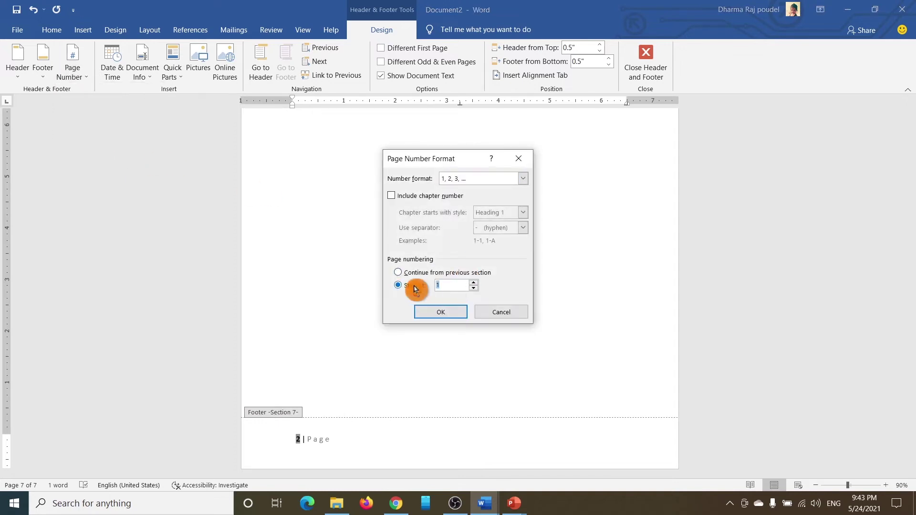
pyautogui.click(502, 183)
pyautogui.click(475, 222)
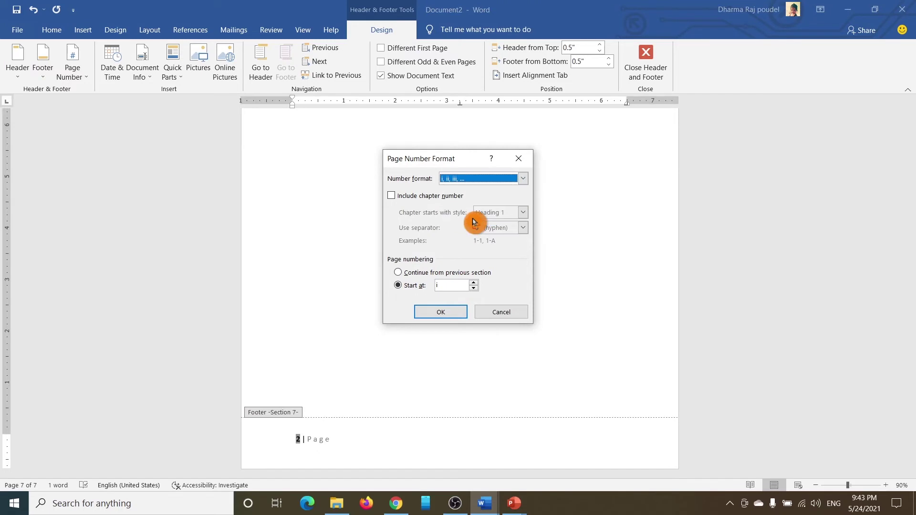
pyautogui.click(469, 180)
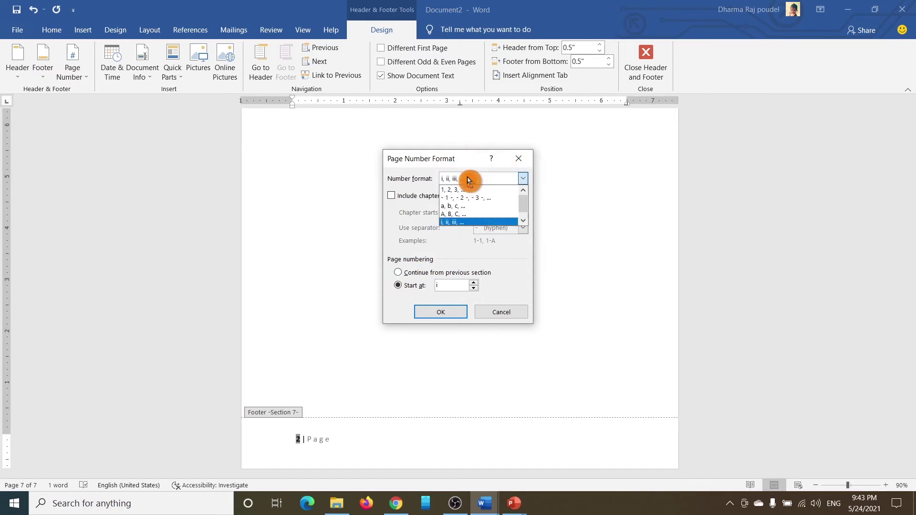
pyautogui.click(455, 205)
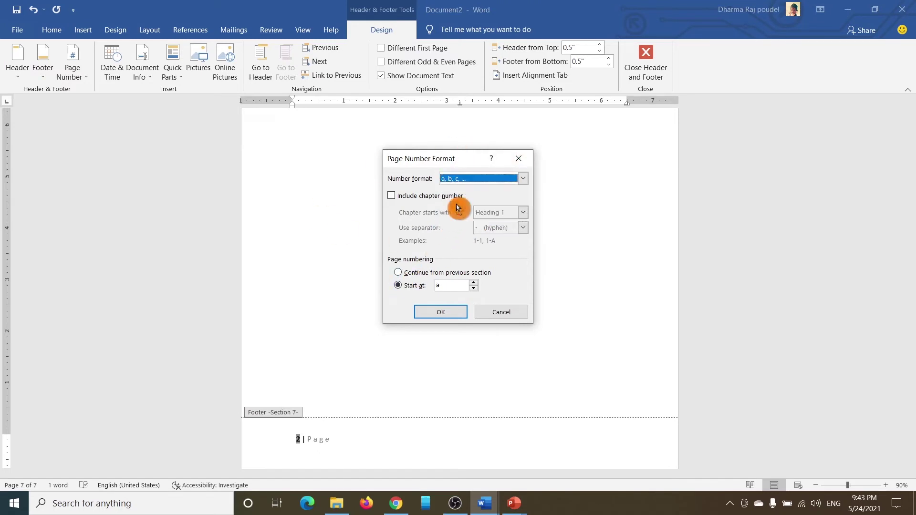
pyautogui.click(451, 313)
# Delete the "| Page" text after the Section 7 page number and close the footer.
pyautogui.press('BackSpace')
pyautogui.press('BackSpace')
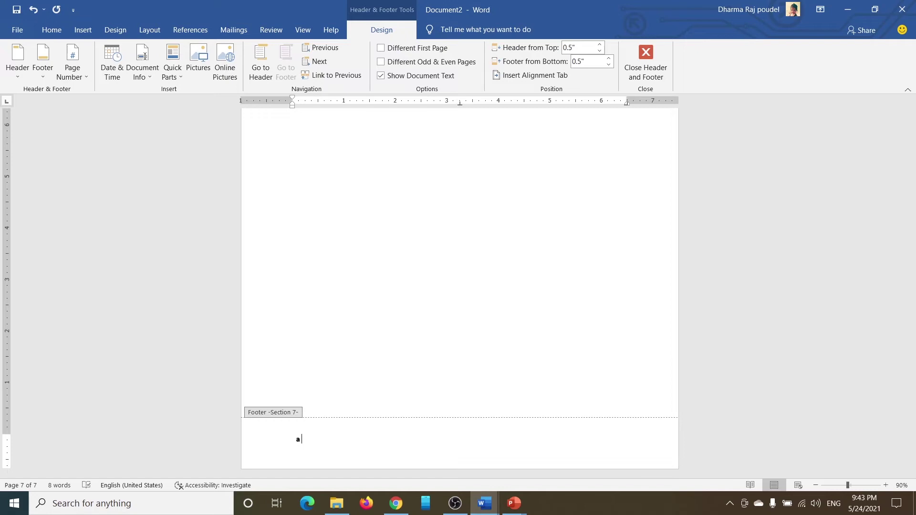
pyautogui.click(645, 63)
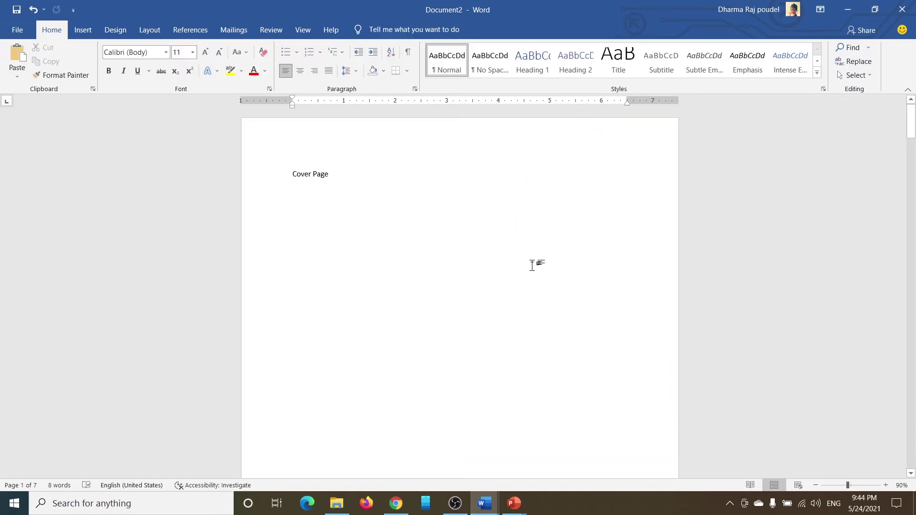
# Review the orientation and footer page numbers of the Cover Page, Acknowledgement and TOC pages.
pyautogui.scroll(-10, 533, 266)
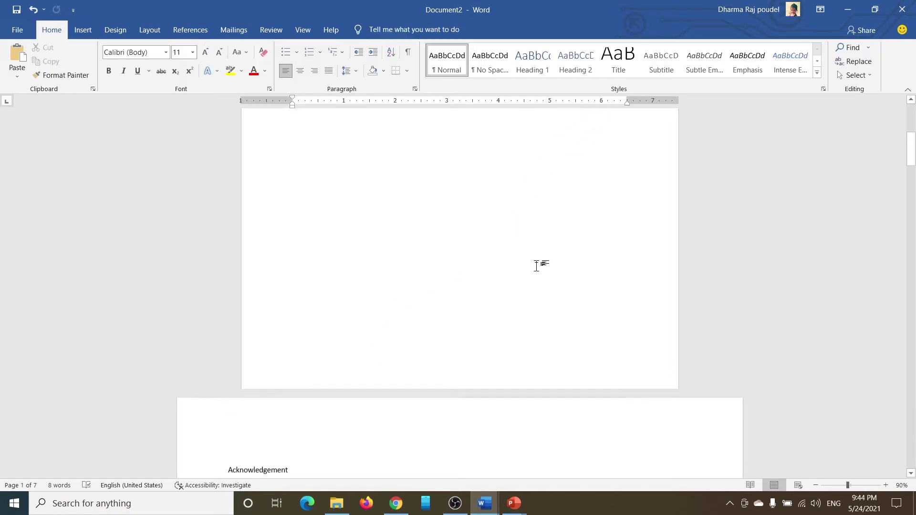
pyautogui.scroll(-3, 536, 266)
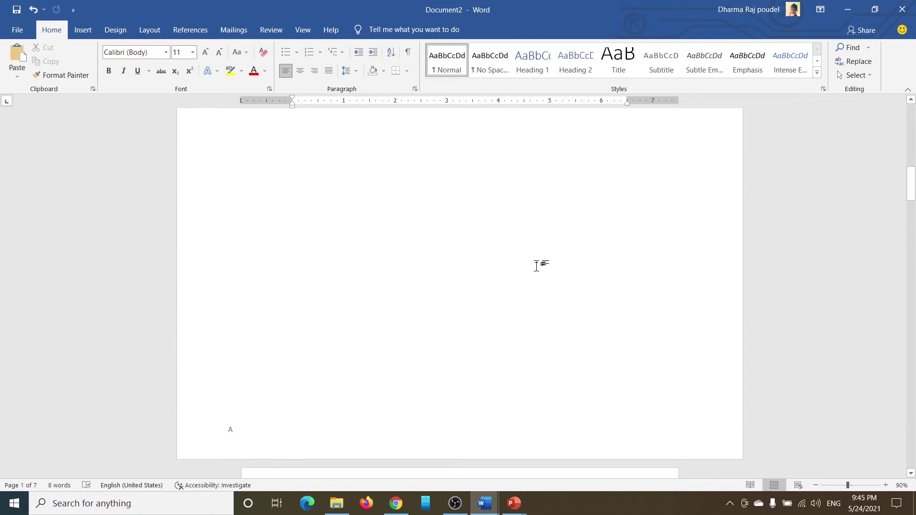
pyautogui.scroll(3, 536, 263)
pyautogui.scroll(-3, 528, 264)
pyautogui.scroll(2, 269, 285)
pyautogui.scroll(1, 267, 207)
pyautogui.scroll(-5, 268, 207)
pyautogui.click(231, 331)
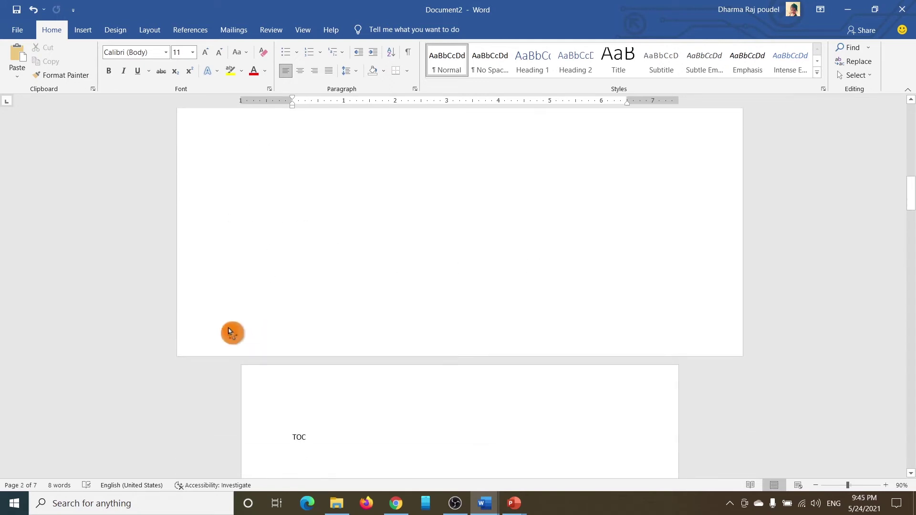
pyautogui.scroll(-2, 399, 357)
pyautogui.scroll(-10, 399, 357)
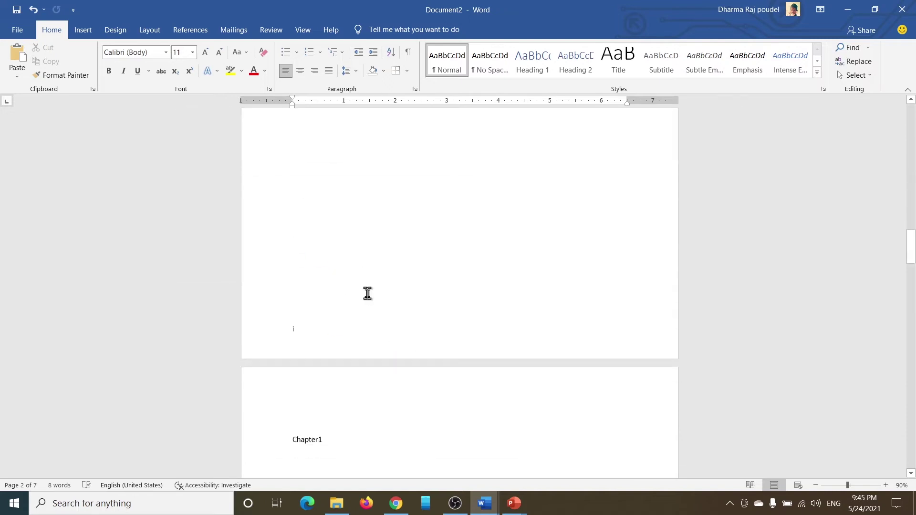
pyautogui.click(358, 319)
# Check the footer text and page numbers of the Chapter 1, Chapter 2, Chapter 3 and Appendix pages.
pyautogui.scroll(-9, 403, 302)
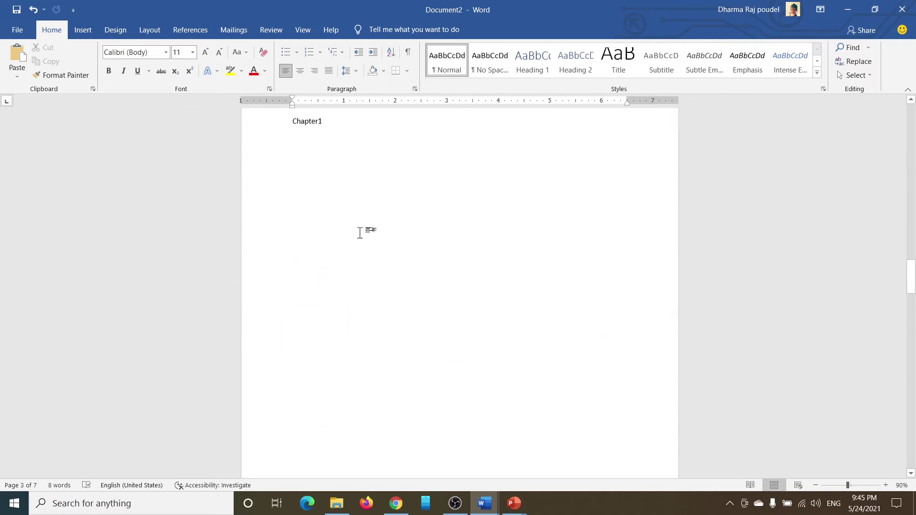
pyautogui.scroll(-1, 422, 279)
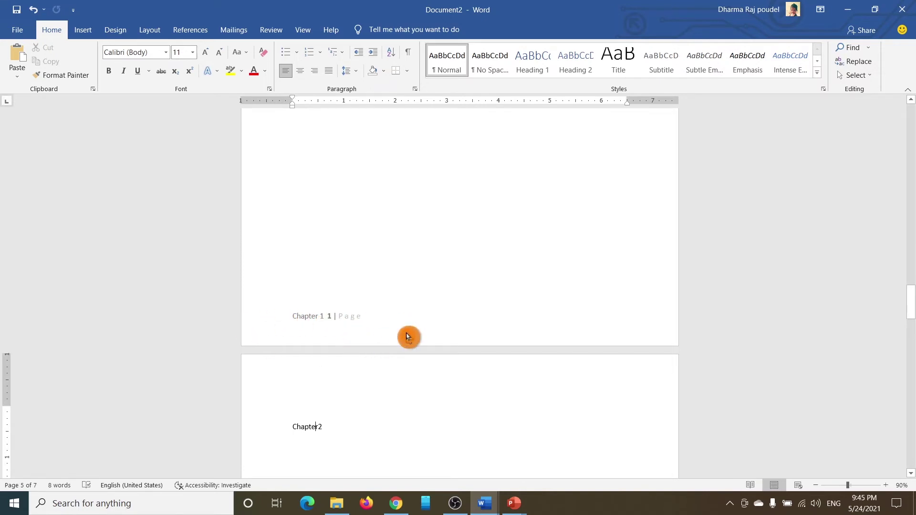
pyautogui.scroll(-9, 408, 343)
pyautogui.scroll(-8, 409, 353)
pyautogui.click(277, 327)
pyautogui.scroll(-10, 499, 331)
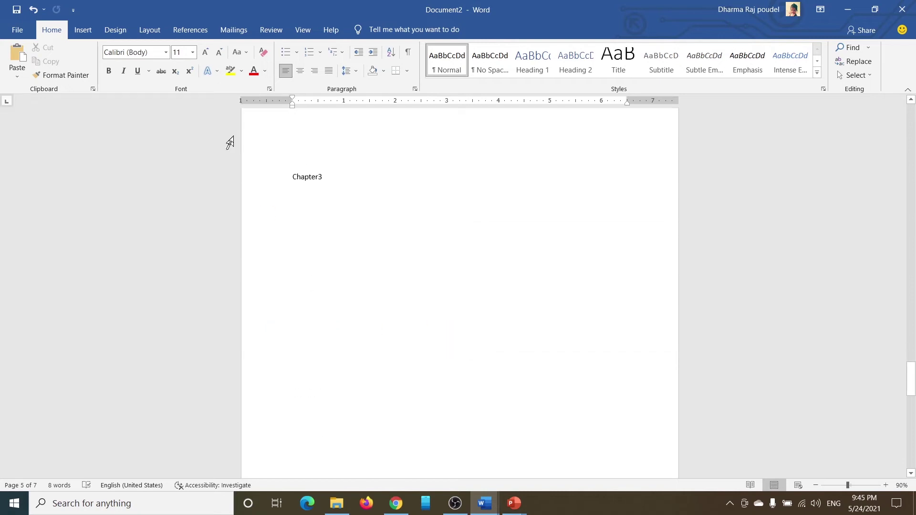
pyautogui.scroll(-9, 436, 301)
pyautogui.moveTo(289, 231); pyautogui.dragTo(388, 235)
pyautogui.scroll(-10, 411, 329)
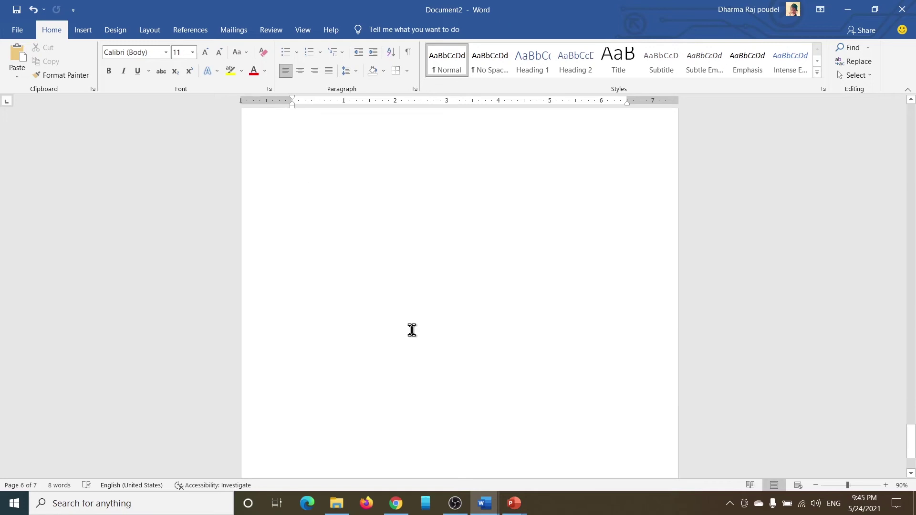
pyautogui.scroll(12, 437, 287)
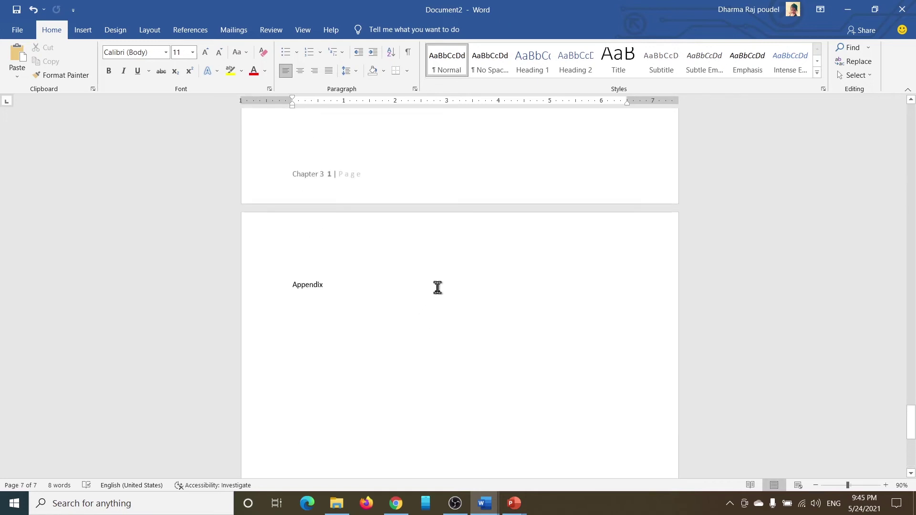
# Inspect the Section 6 footer, close it and look back through the earlier pages up to the cover.
pyautogui.doubleClick(315, 278)
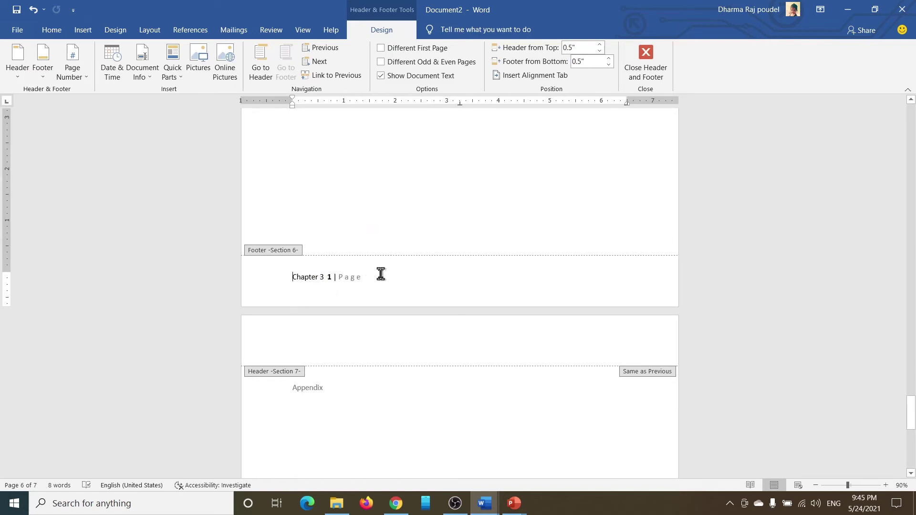
pyautogui.click(646, 61)
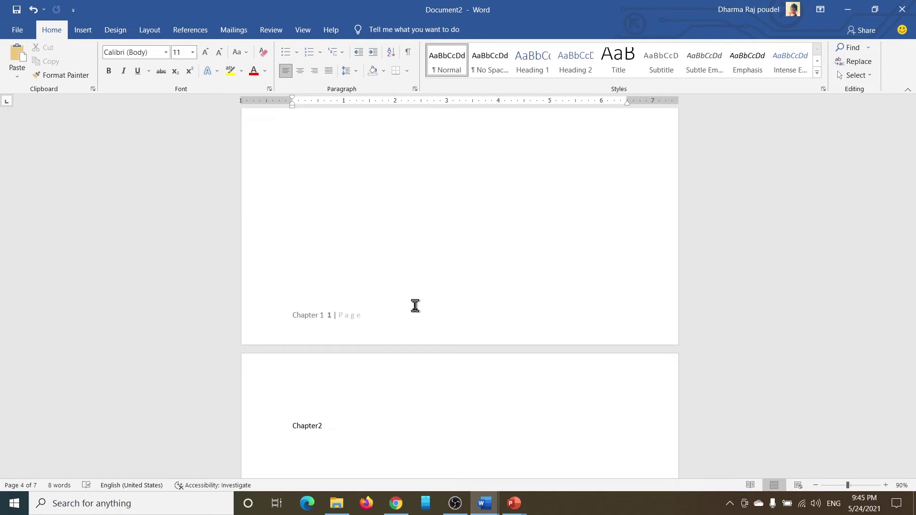
pyautogui.scroll(20, 528, 306)
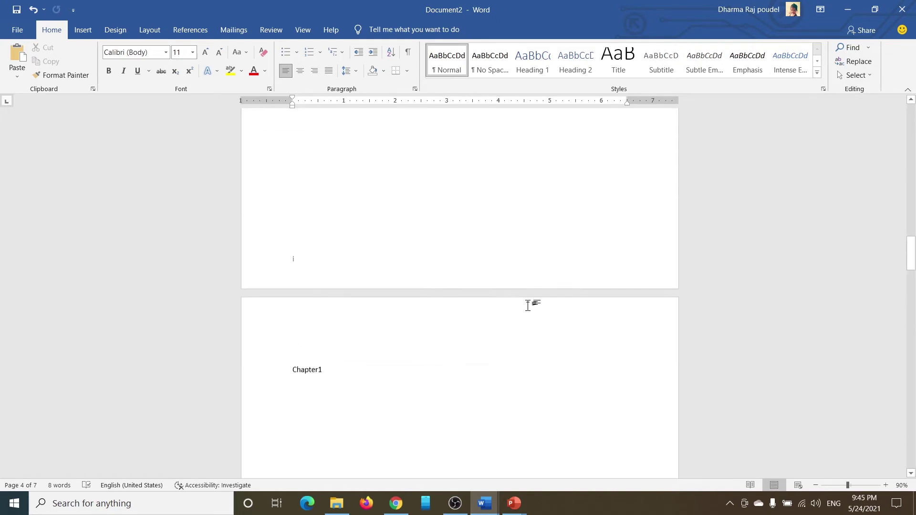
pyautogui.scroll(15, 528, 306)
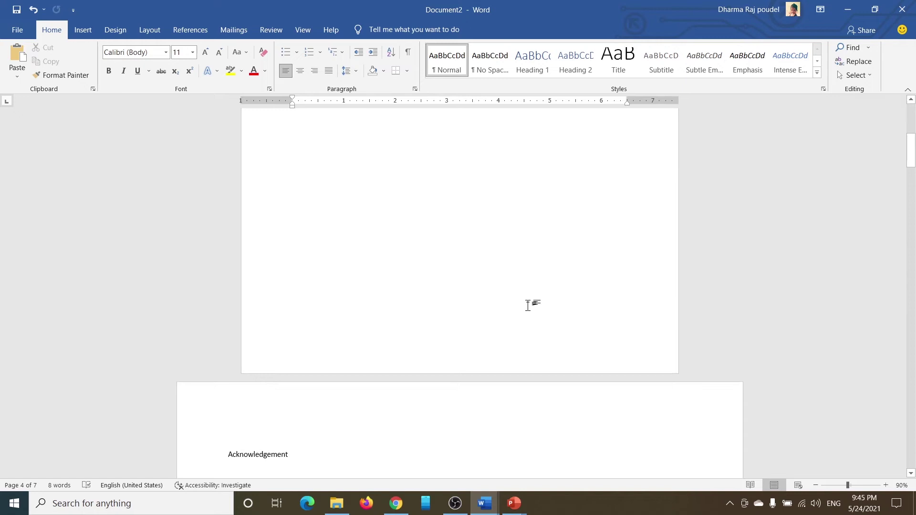
pyautogui.scroll(-15, 528, 306)
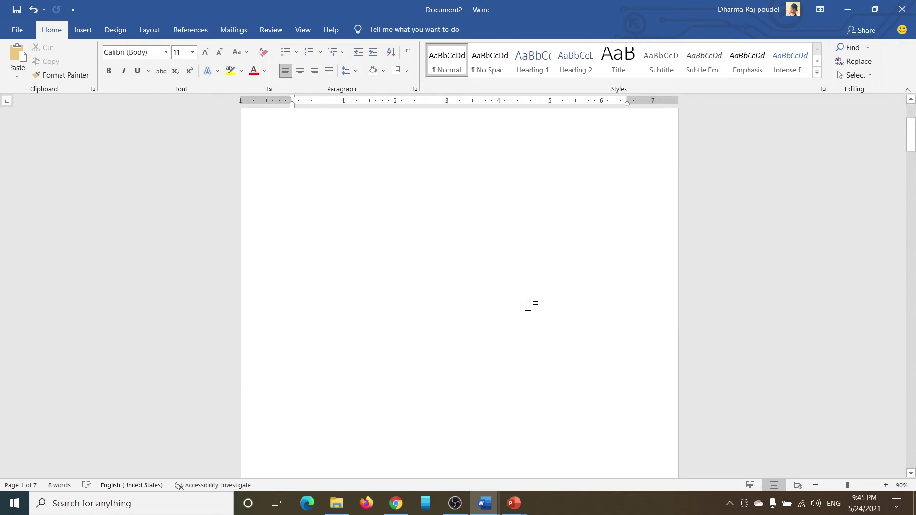
# Place the cursor on the Acknowledgement page and open the page border settings.
pyautogui.scroll(-5, 286, 358)
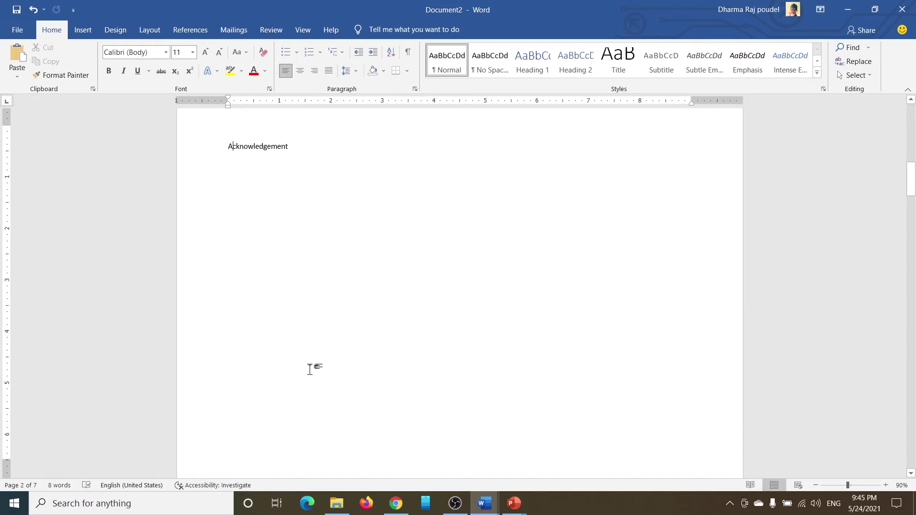
pyautogui.scroll(-9, 292, 310)
pyautogui.click(333, 348)
pyautogui.scroll(12, 282, 321)
pyautogui.click(145, 75)
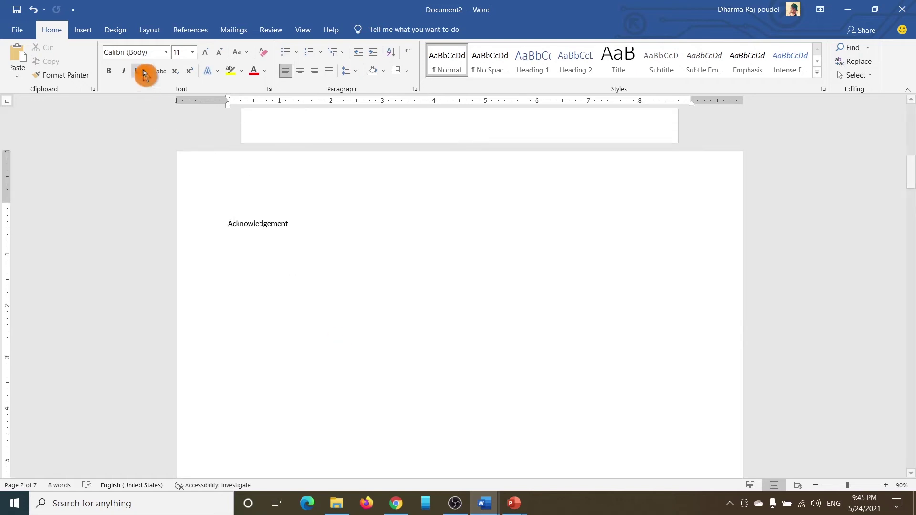
pyautogui.click(119, 31)
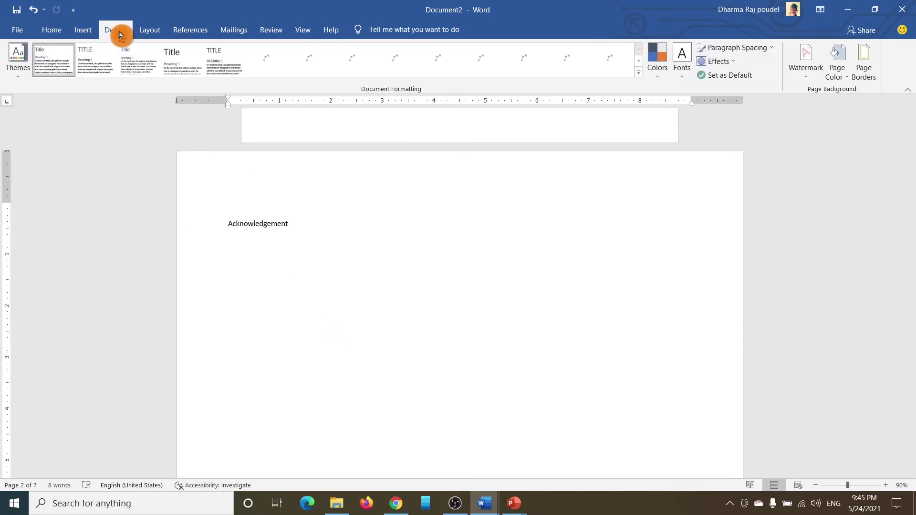
pyautogui.click(860, 72)
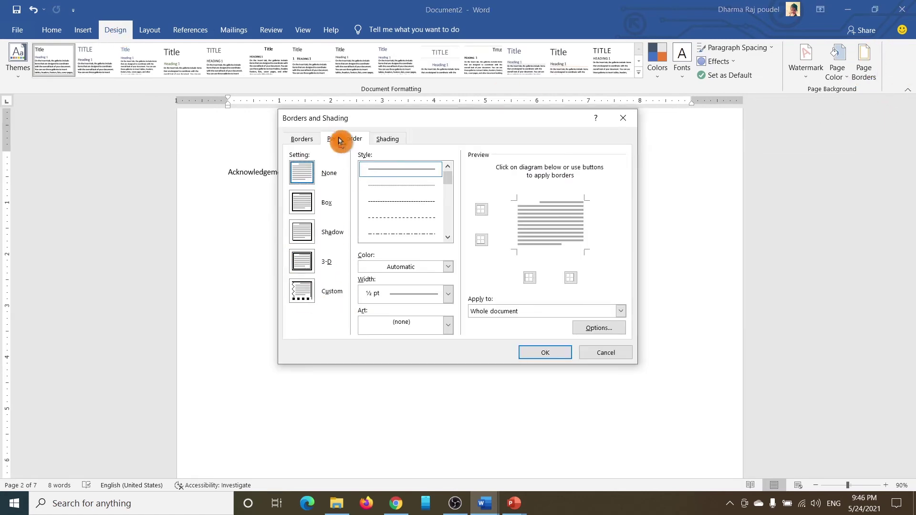
# Apply the black-and-white leafy vine art border to this section only.
pyautogui.click(449, 327)
pyautogui.scroll(-5, 428, 362)
pyautogui.scroll(-8, 429, 362)
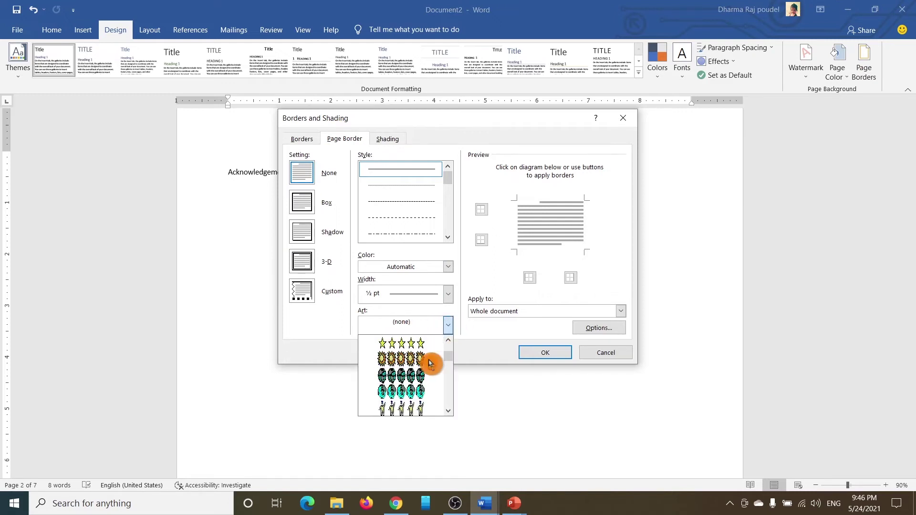
pyautogui.scroll(-8, 429, 366)
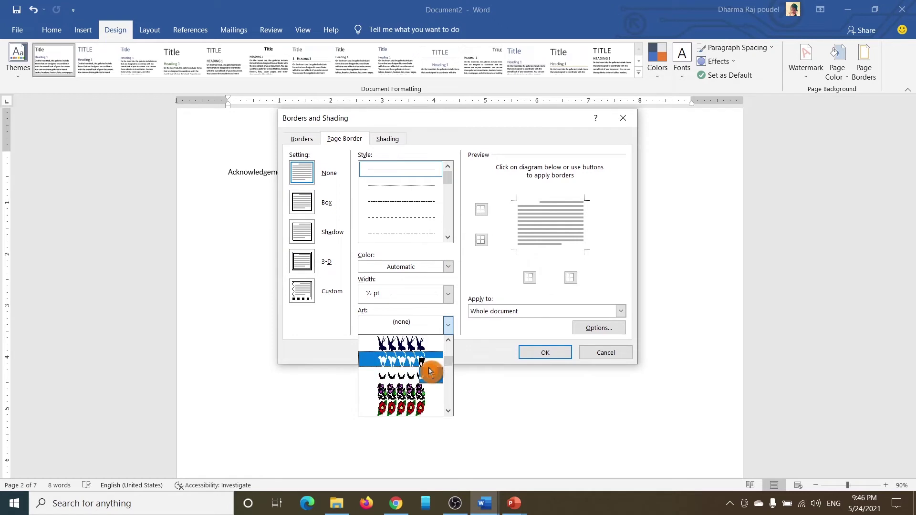
pyautogui.scroll(-4, 423, 406)
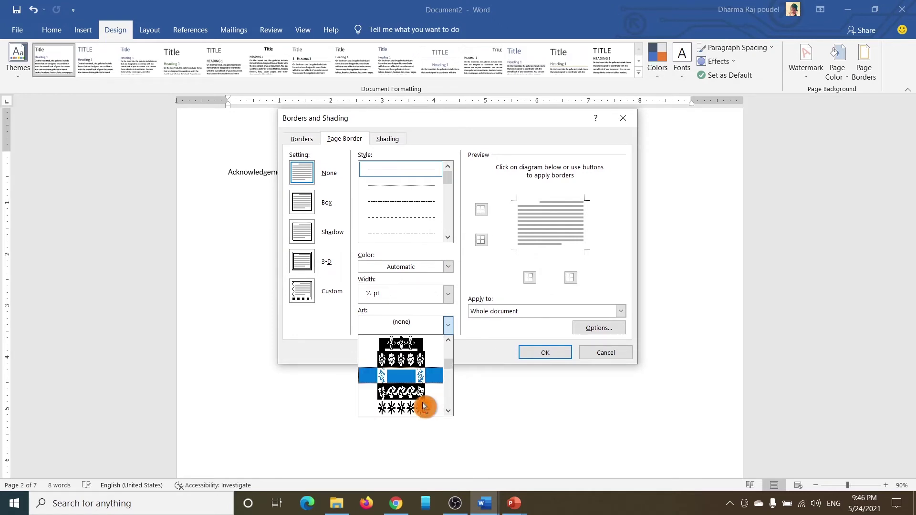
pyautogui.click(402, 404)
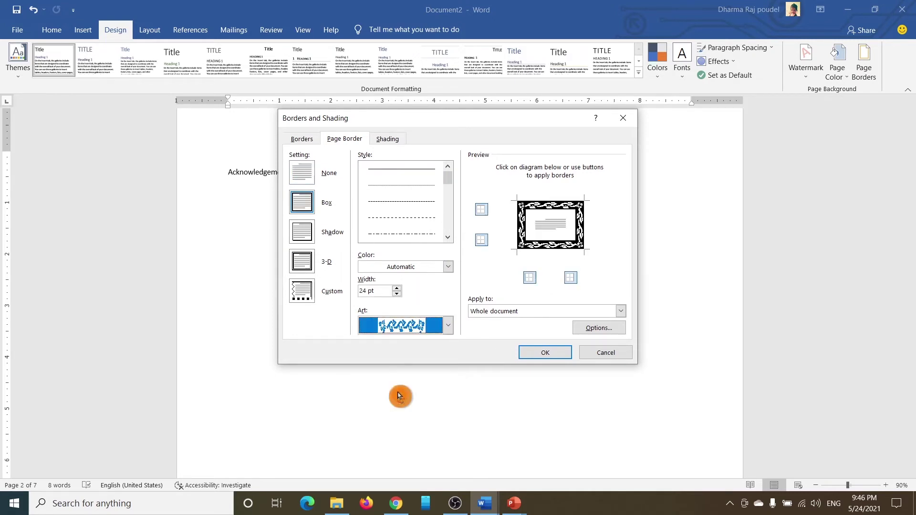
pyautogui.click(493, 313)
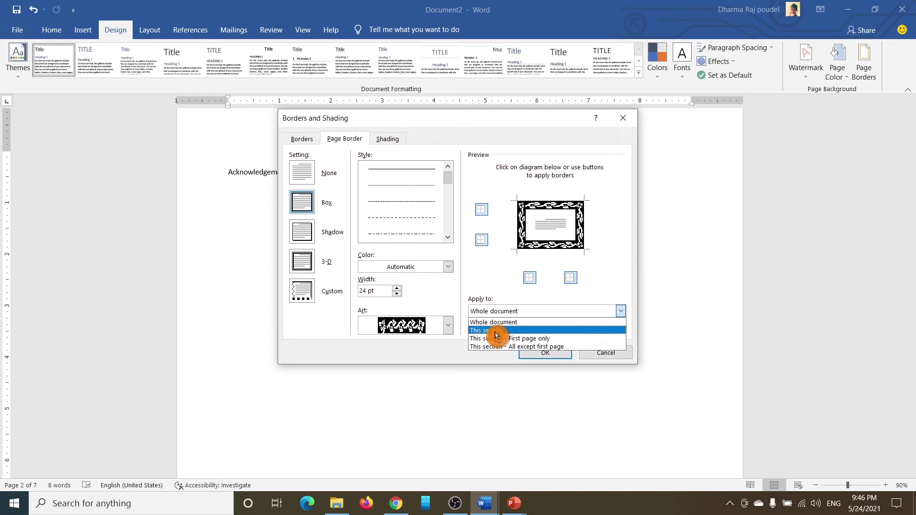
pyautogui.click(496, 334)
pyautogui.click(549, 353)
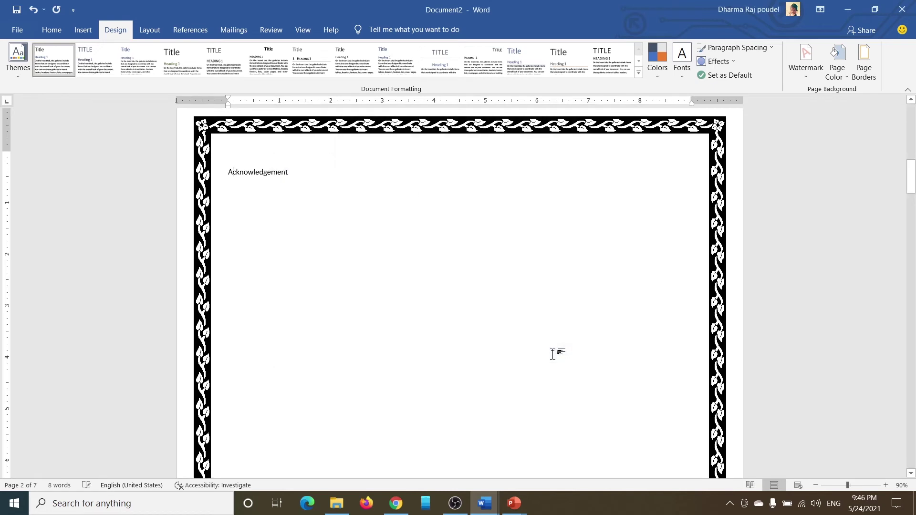
# Examine the page border on the Acknowledgement page and compare it with the neighbouring Cover Page and TOC pages.
pyautogui.scroll(-4, 498, 326)
pyautogui.scroll(4, 501, 329)
pyautogui.scroll(-3, 378, 293)
pyautogui.scroll(-2, 377, 292)
pyautogui.scroll(6, 454, 272)
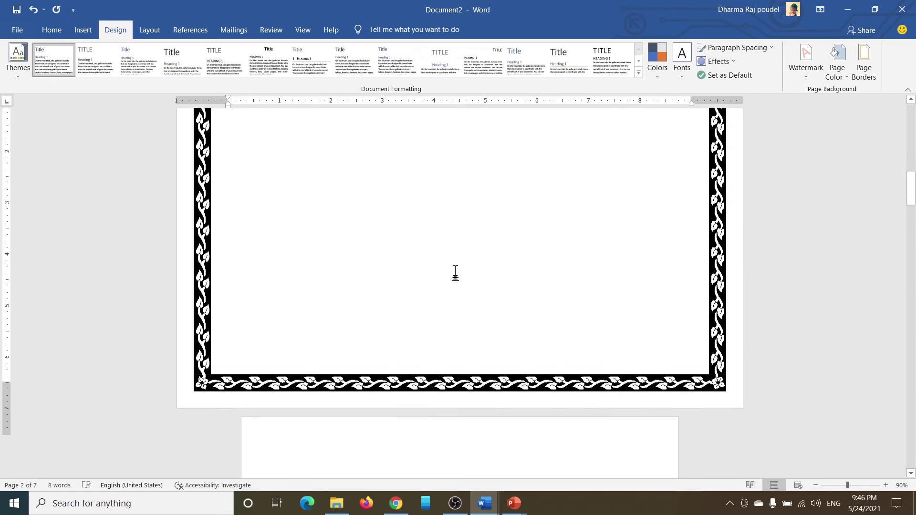
pyautogui.scroll(3, 454, 270)
pyautogui.scroll(-3, 452, 268)
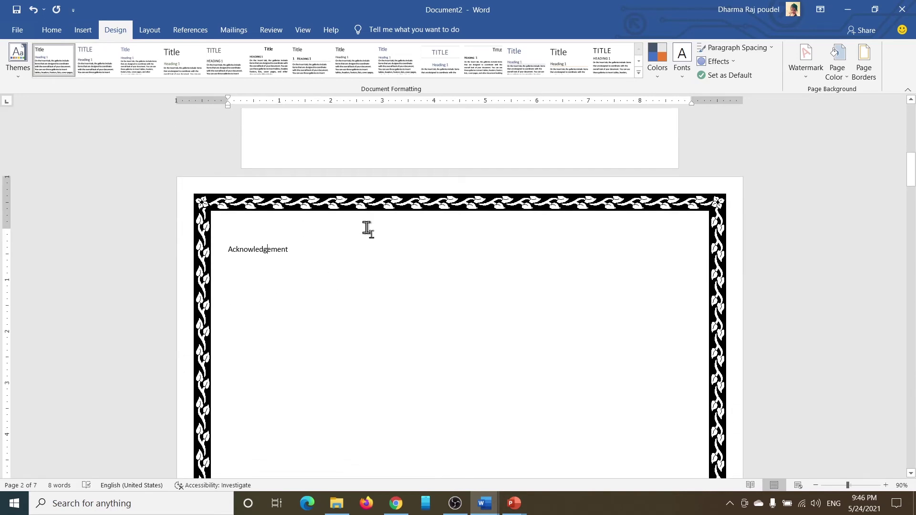
pyautogui.scroll(-8, 401, 299)
pyautogui.scroll(3, 620, 324)
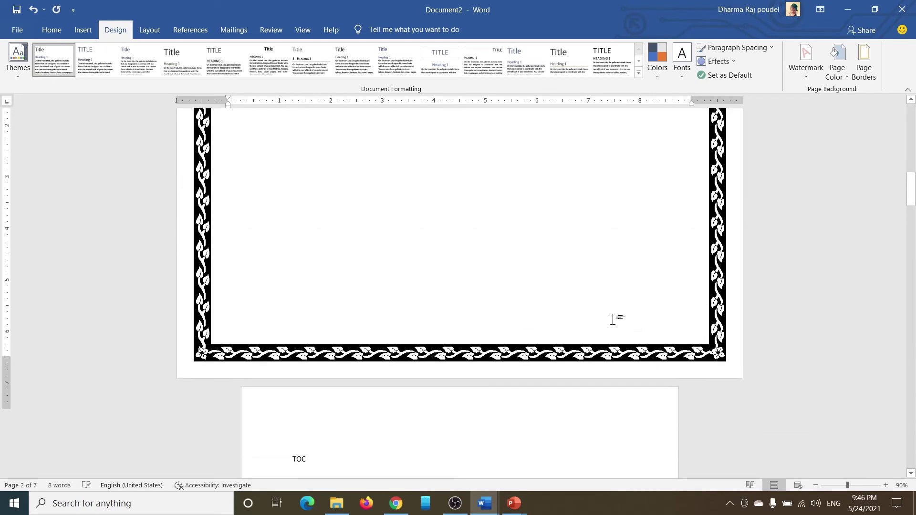
pyautogui.scroll(15, 613, 319)
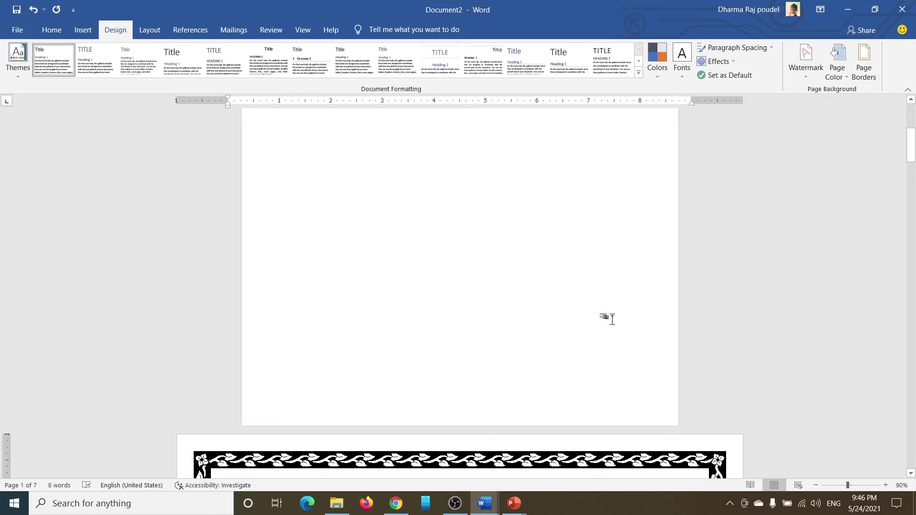
pyautogui.scroll(-12, 606, 310)
pyautogui.scroll(13, 600, 299)
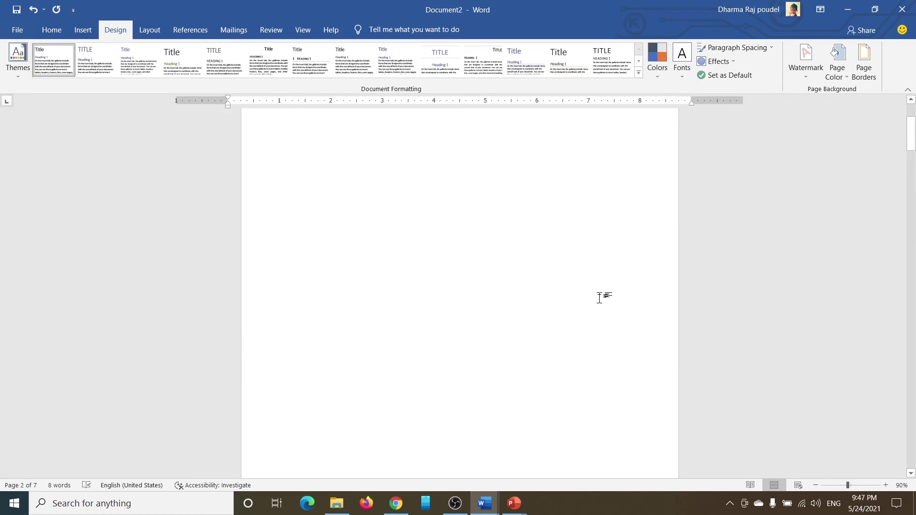
# Replace the "Rand(" text below Introduction on the Chapter1 page with sample paragraphs generated by =RAND().
pyautogui.scroll(-12, 600, 298)
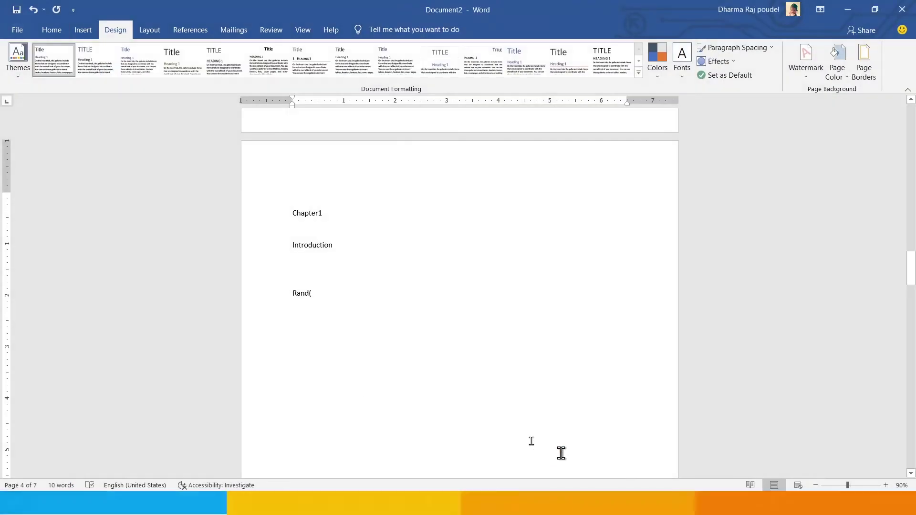
pyautogui.press('BackSpace')
pyautogui.press('BackSpace')
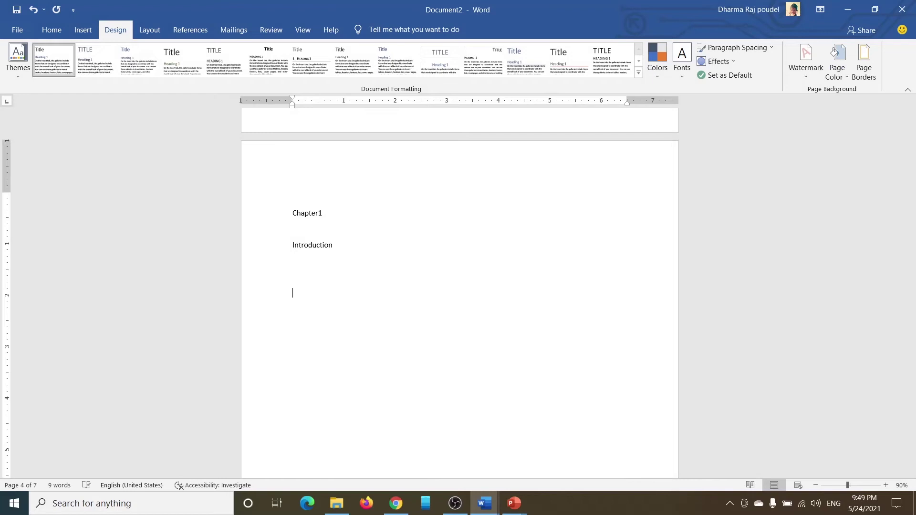
pyautogui.write('=')
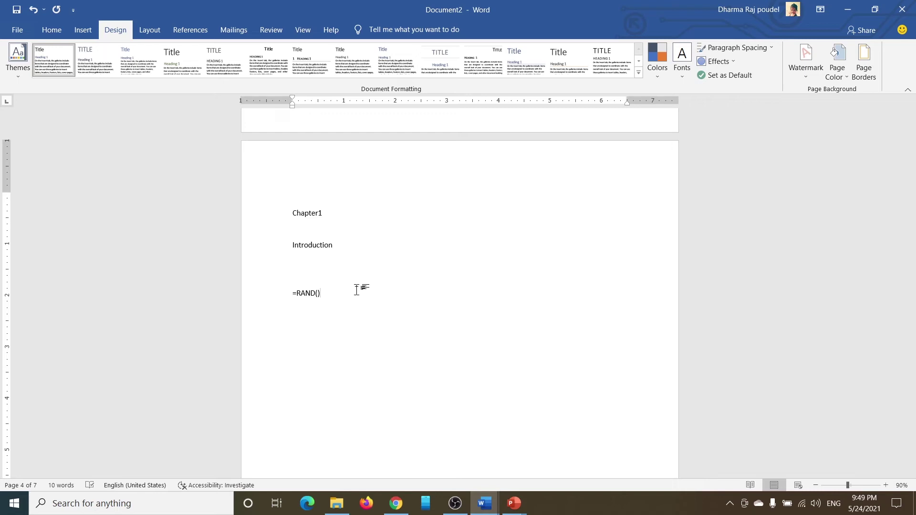
pyautogui.write('RAND()')
pyautogui.press('Return')
# Copy the sample paragraphs below the Introduction heading and paste a second copy directly beneath them.
pyautogui.scroll(-2, 317, 335)
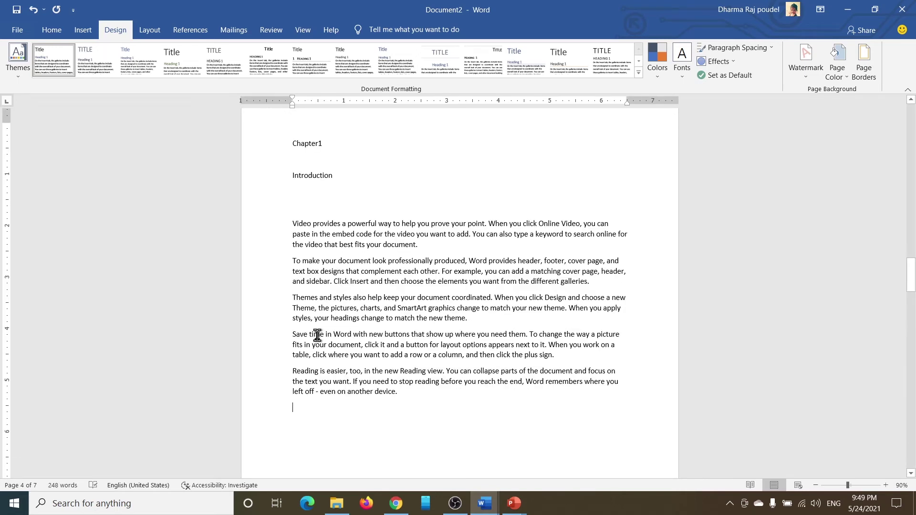
pyautogui.scroll(-2, 342, 306)
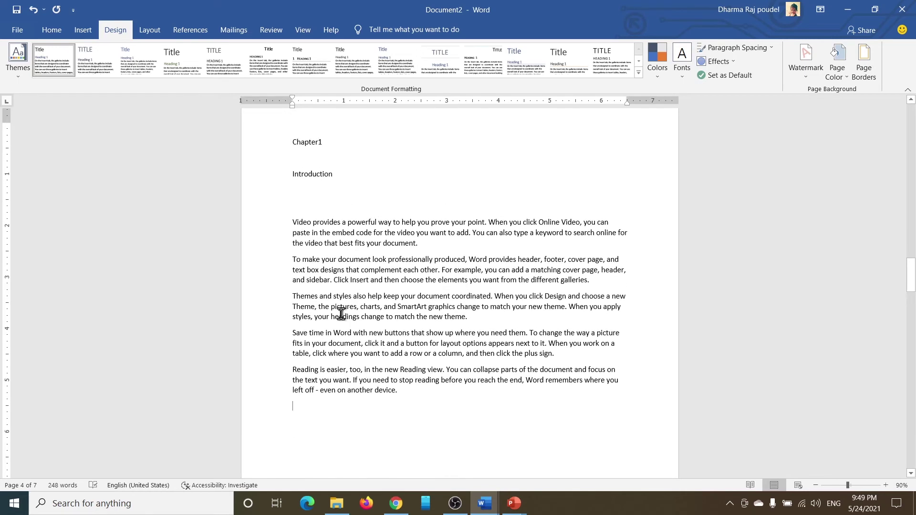
pyautogui.moveTo(296, 176); pyautogui.dragTo(417, 333)
pyautogui.hotkey('ctrl', 'c')
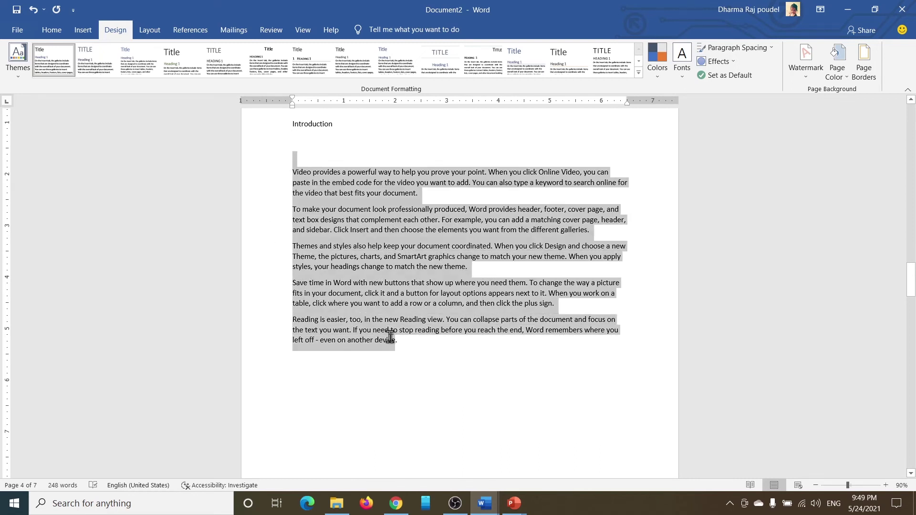
pyautogui.click(429, 346)
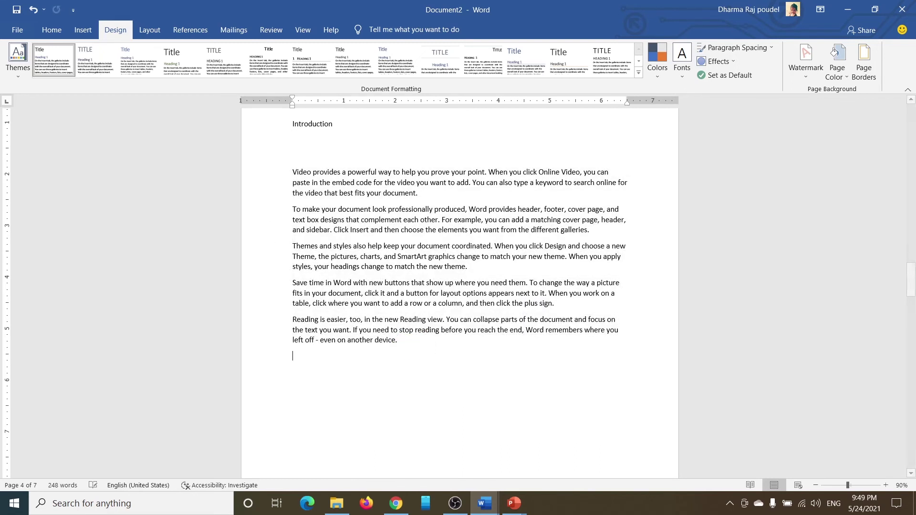
pyautogui.hotkey('ctrl', 'v')
# Examine how the Chapter1 sample text flows across pages and how the footers are numbered.
pyautogui.scroll(5, 373, 277)
pyautogui.scroll(-5, 378, 263)
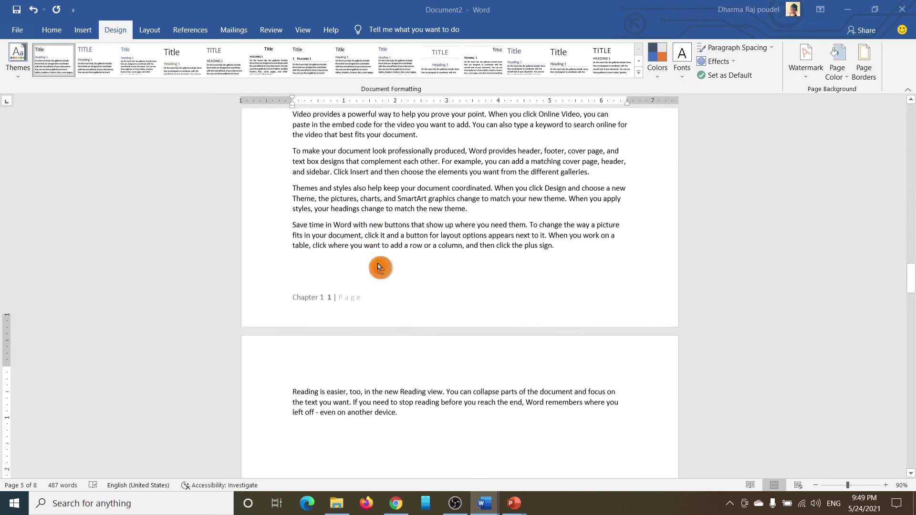
pyautogui.scroll(5, 378, 273)
pyautogui.scroll(-3, 463, 317)
pyautogui.scroll(1, 389, 190)
pyautogui.scroll(-7, 389, 190)
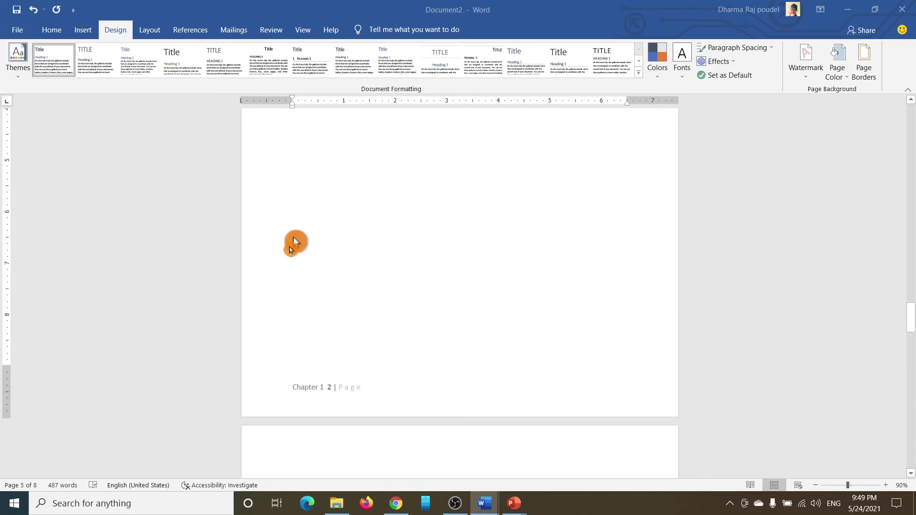
pyautogui.scroll(-2, 358, 382)
# Insert a page break at the end of the pasted Chapter1 text and another after the first set of sample paragraphs.
pyautogui.scroll(7, 368, 368)
pyautogui.scroll(3, 347, 320)
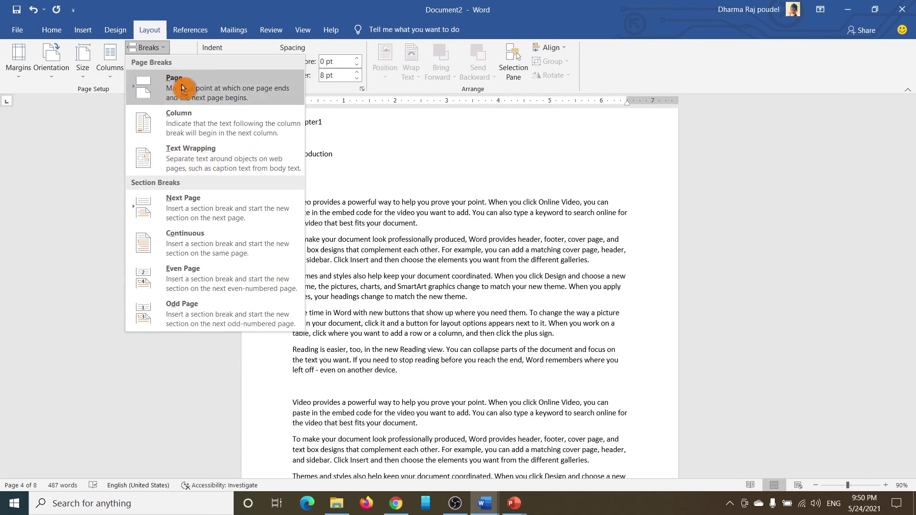
pyautogui.click(183, 87)
pyautogui.scroll(-10, 380, 276)
pyautogui.click(417, 271)
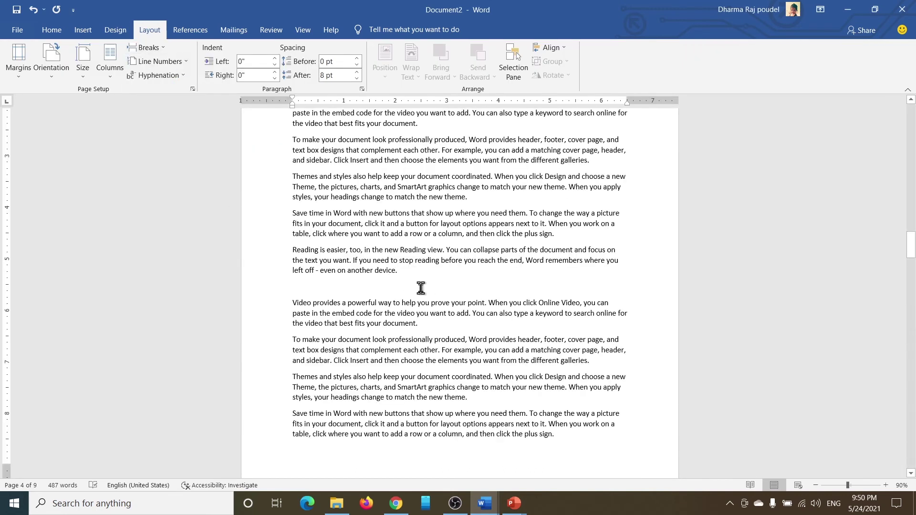
pyautogui.click(145, 48)
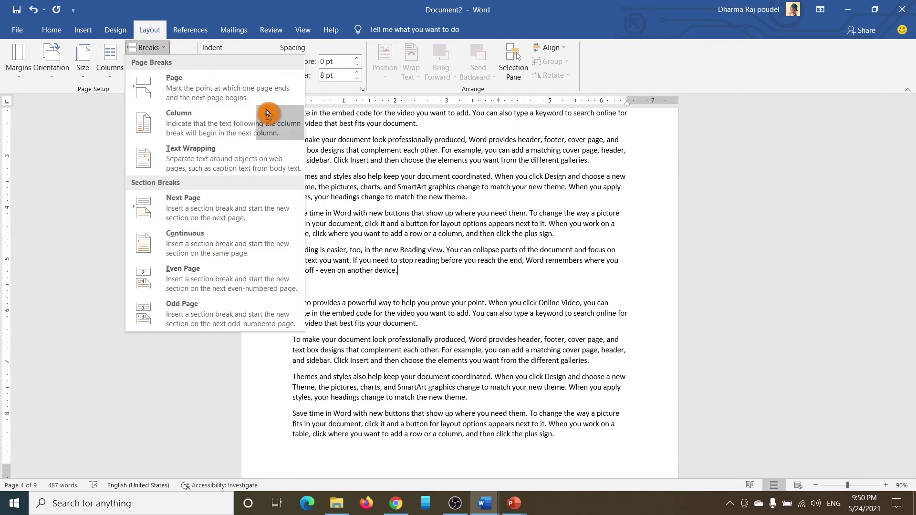
pyautogui.click(173, 82)
pyautogui.scroll(-9, 471, 277)
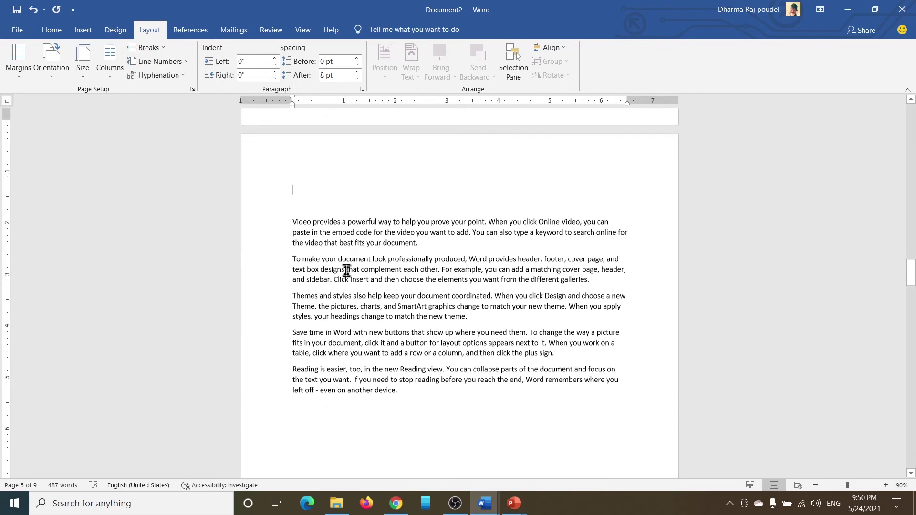
# Insert a page break after the second set's first paragraph, ending in "the video that best fits your document.".
pyautogui.scroll(2, 429, 296)
pyautogui.click(429, 306)
pyautogui.scroll(-2, 459, 319)
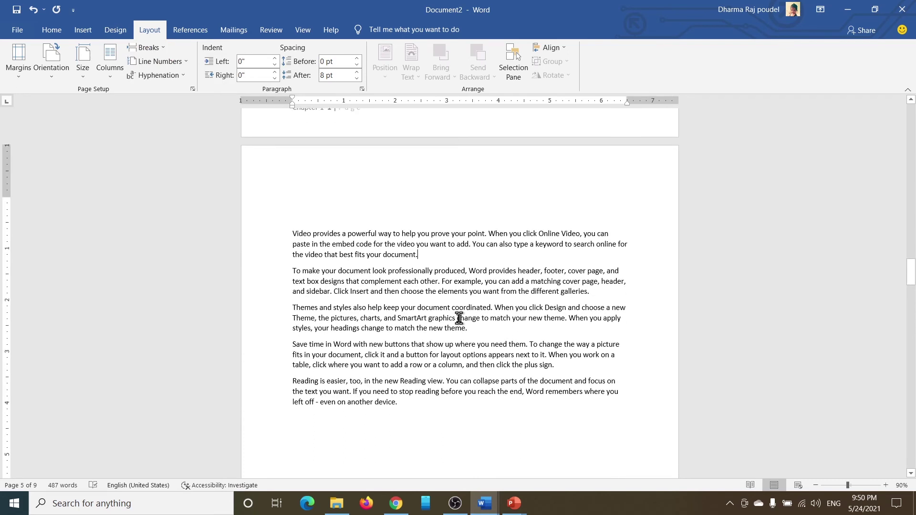
pyautogui.scroll(-1, 459, 318)
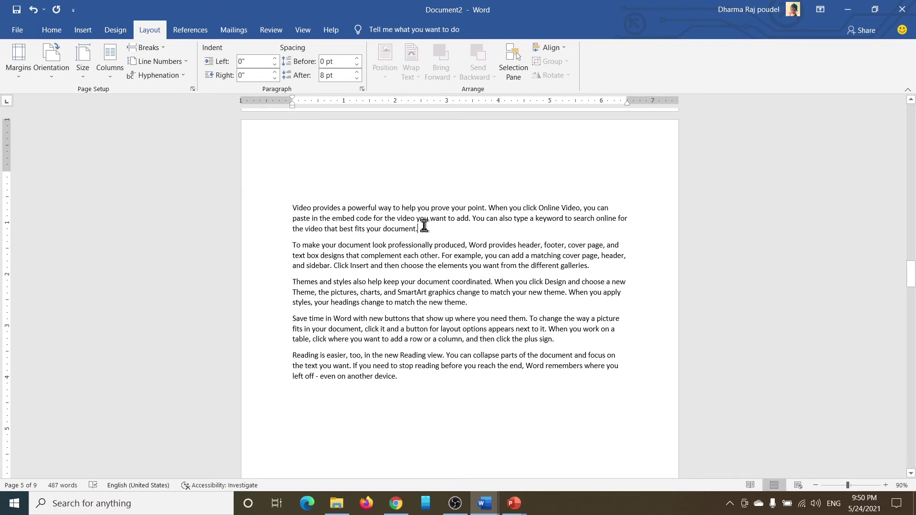
pyautogui.hotkey('ctrl', 'Return')
# Examine the page breaks and the footer numbering across the Chapter1 pages.
pyautogui.scroll(-13, 426, 225)
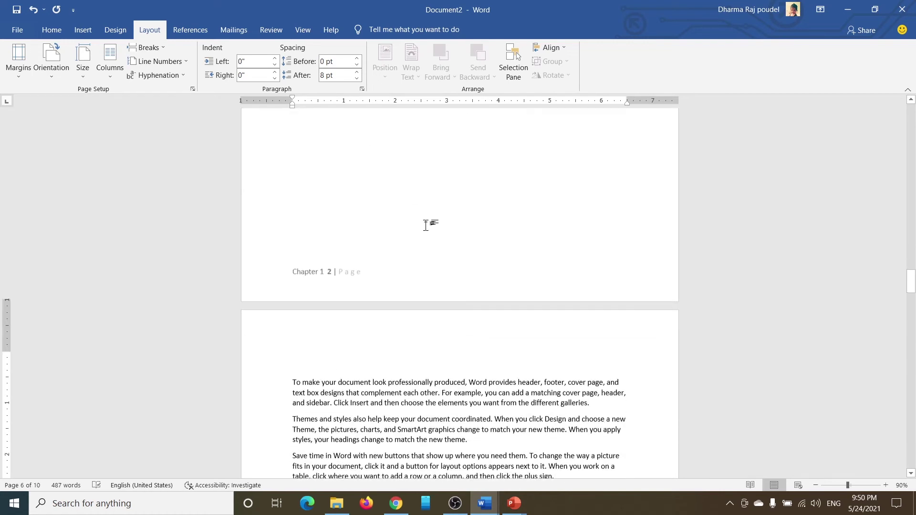
pyautogui.scroll(20, 370, 227)
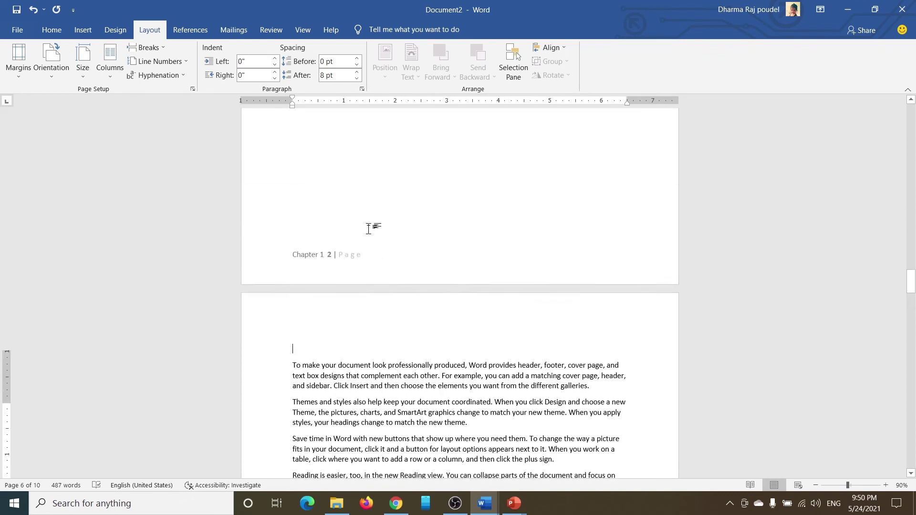
pyautogui.scroll(-5, 369, 229)
pyautogui.scroll(20, 369, 229)
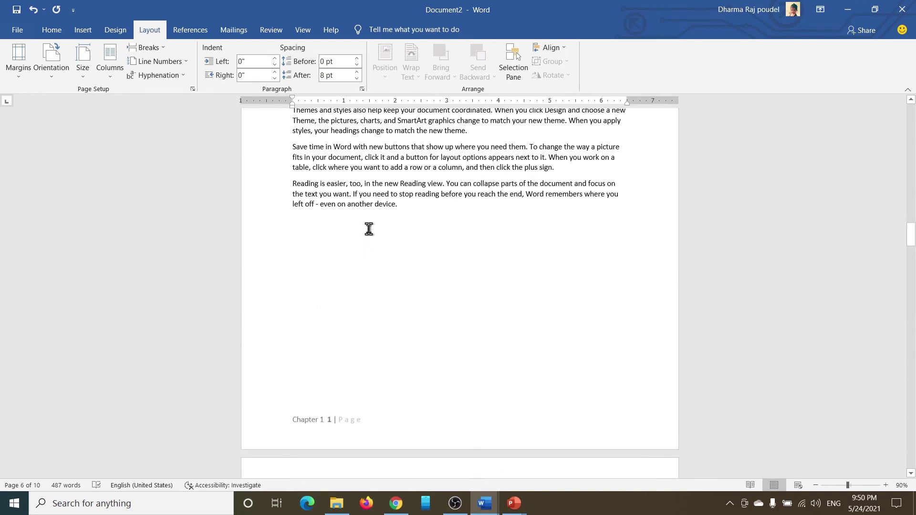
pyautogui.scroll(-6, 329, 302)
pyautogui.scroll(-14, 368, 262)
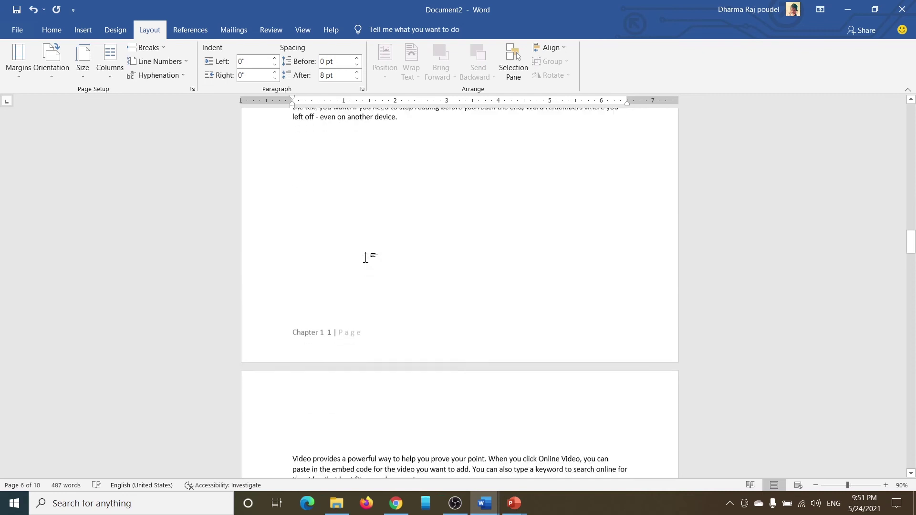
pyautogui.scroll(20, 367, 286)
pyautogui.scroll(-12, 365, 288)
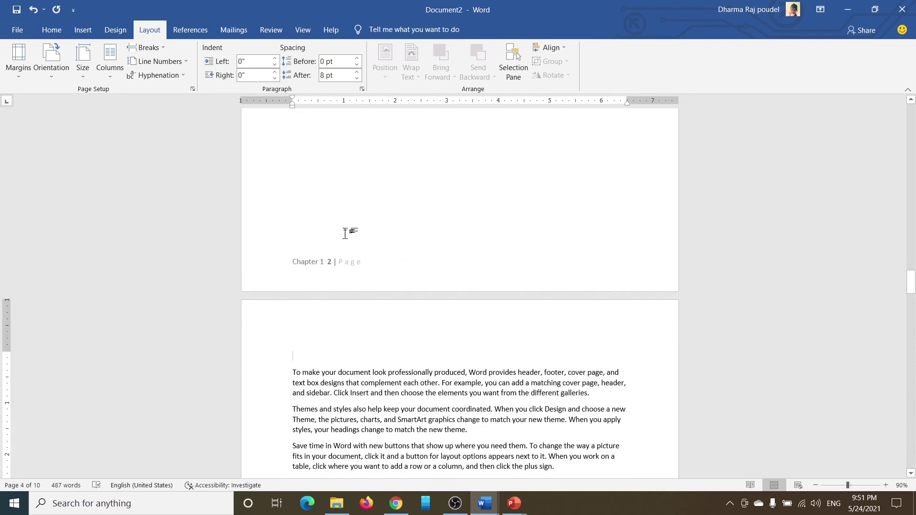
pyautogui.scroll(-4, 380, 274)
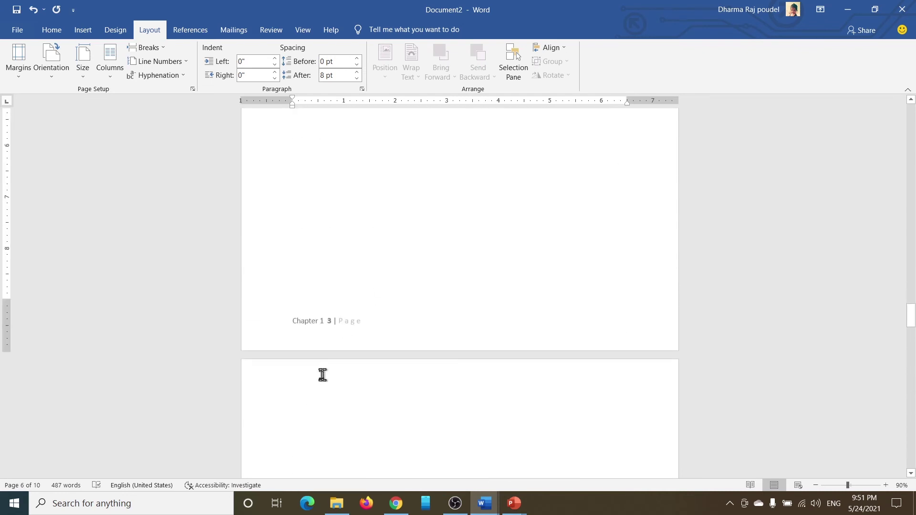
# Paste several copies of the sample paragraphs below the Chapter2 heading.
pyautogui.scroll(-4, 404, 324)
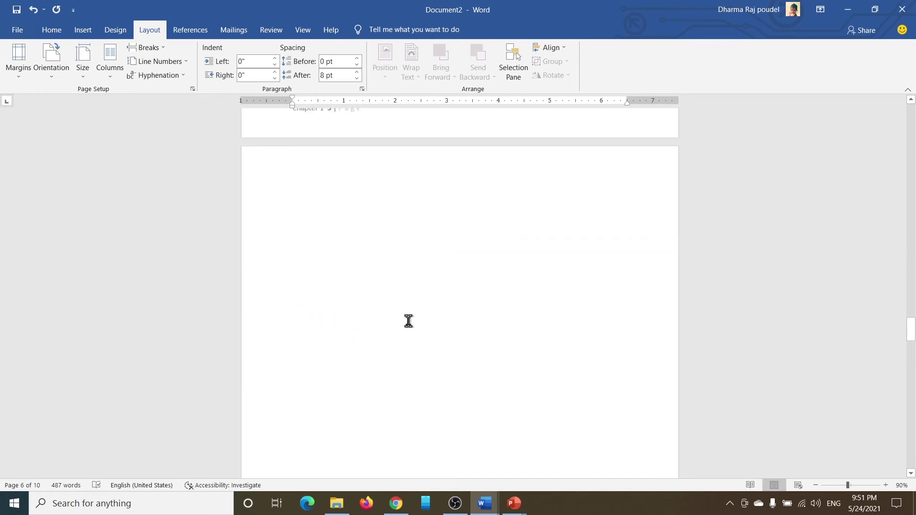
pyautogui.hotkey('ctrl', 'v')
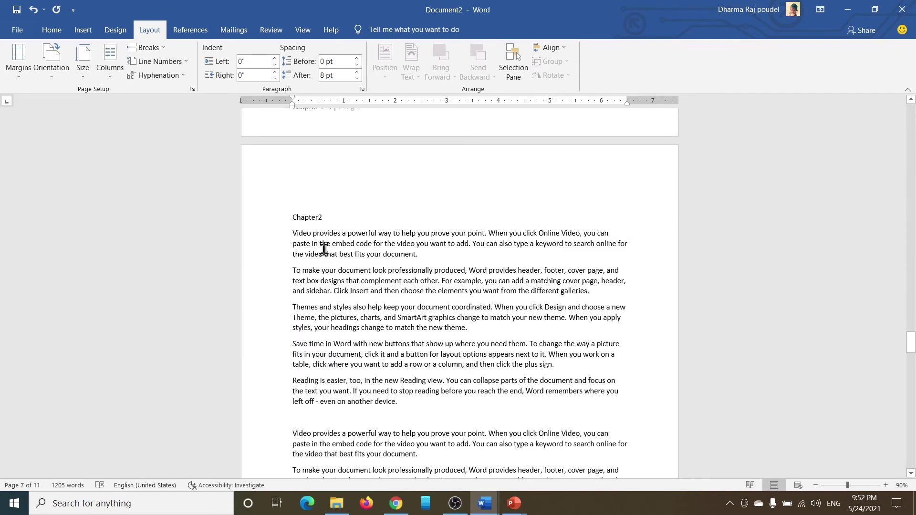
pyautogui.scroll(-1, 329, 250)
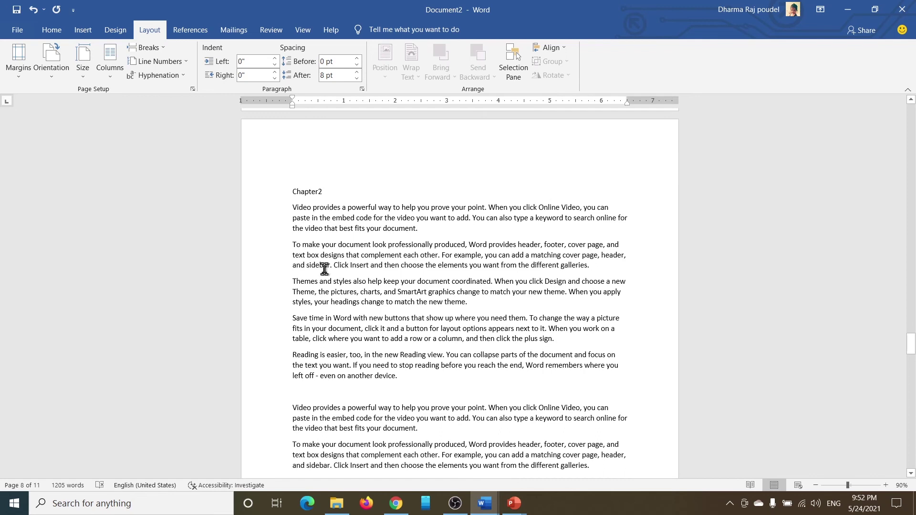
# Arrange the Chapter2 paragraphs from "To make your document look" through the first "Reading is easier" paragraph in two columns.
pyautogui.scroll(-2, 324, 267)
pyautogui.moveTo(292, 194); pyautogui.dragTo(423, 323)
pyautogui.click(145, 48)
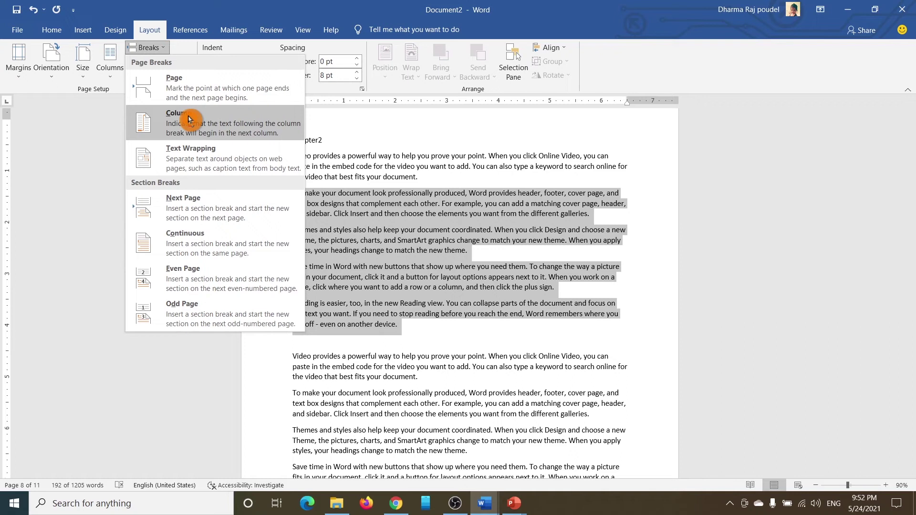
pyautogui.click(402, 229)
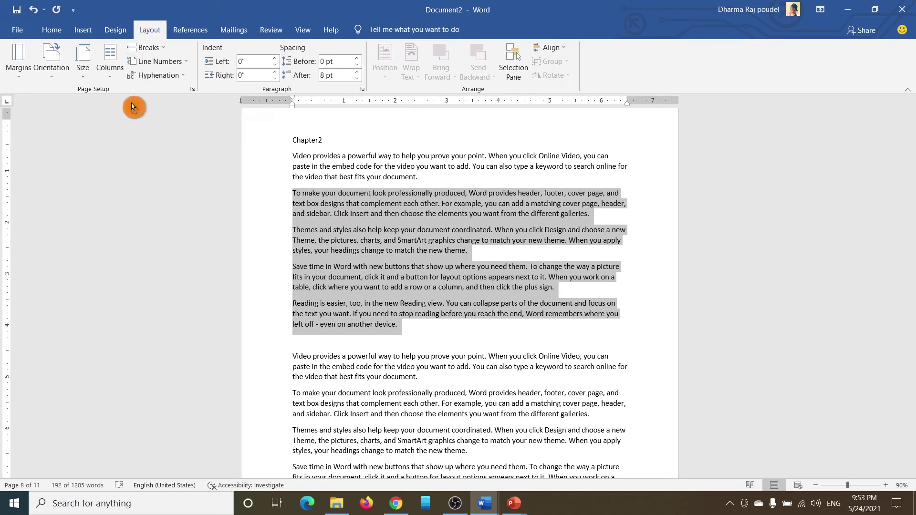
pyautogui.click(110, 76)
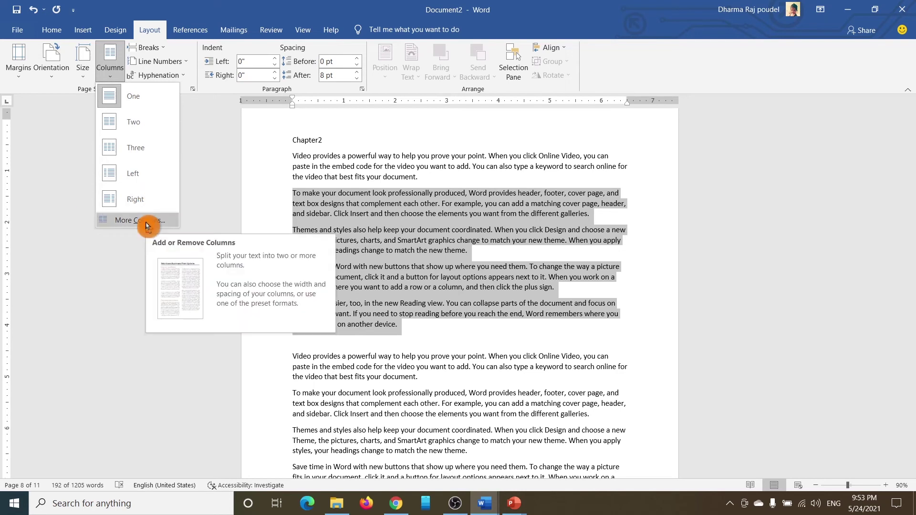
pyautogui.click(123, 121)
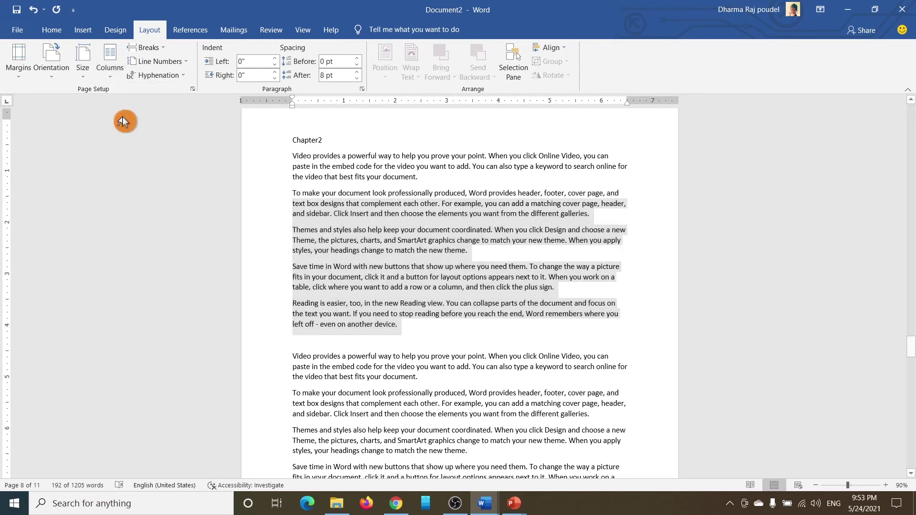
pyautogui.click(387, 235)
# Insert a column break after "from the different galleries." in the two-column part of Chapter2.
pyautogui.click(384, 256)
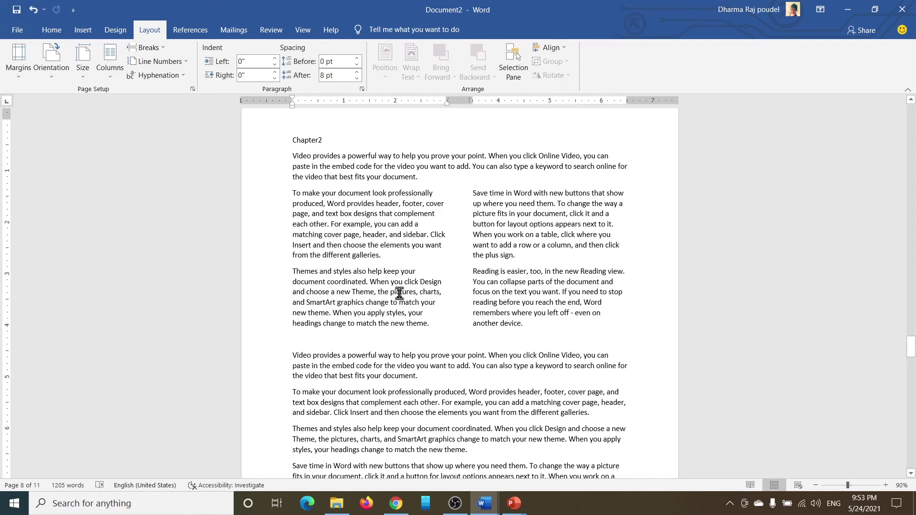
pyautogui.keyDown('ctrl'); pyautogui.scroll(2, 405, 282); pyautogui.keyUp('ctrl')
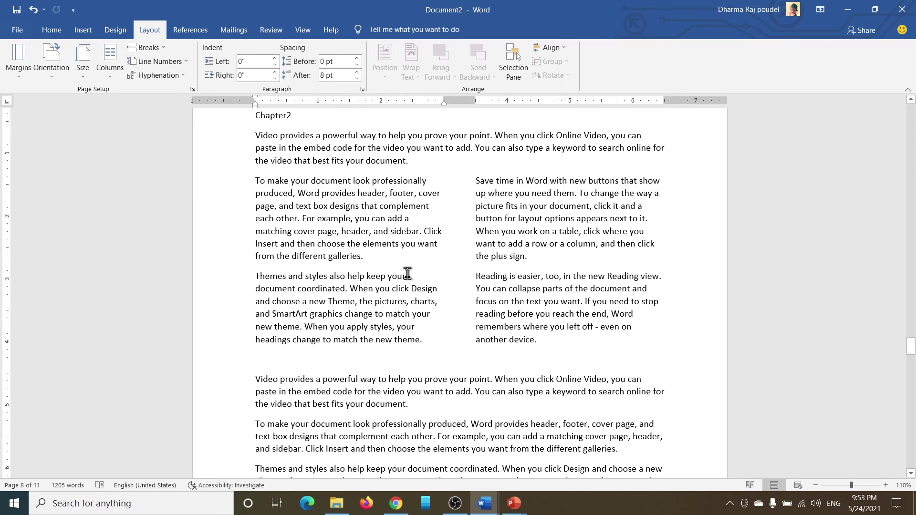
pyautogui.click(146, 48)
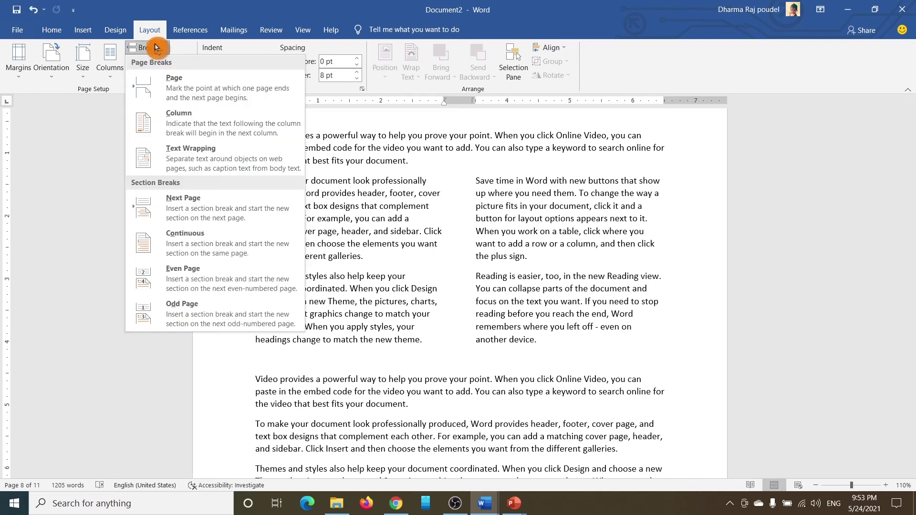
pyautogui.click(207, 126)
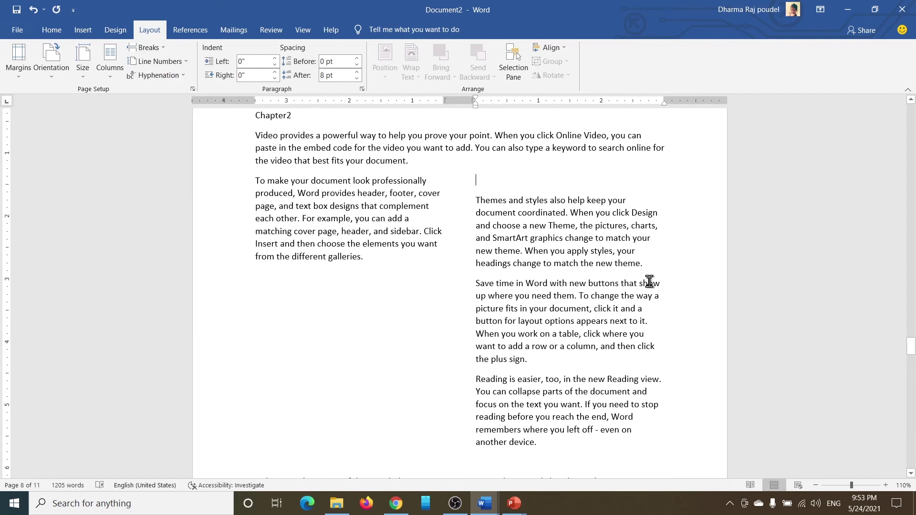
# Set the Chapter3 section to a two-column layout.
pyautogui.scroll(-20, 649, 281)
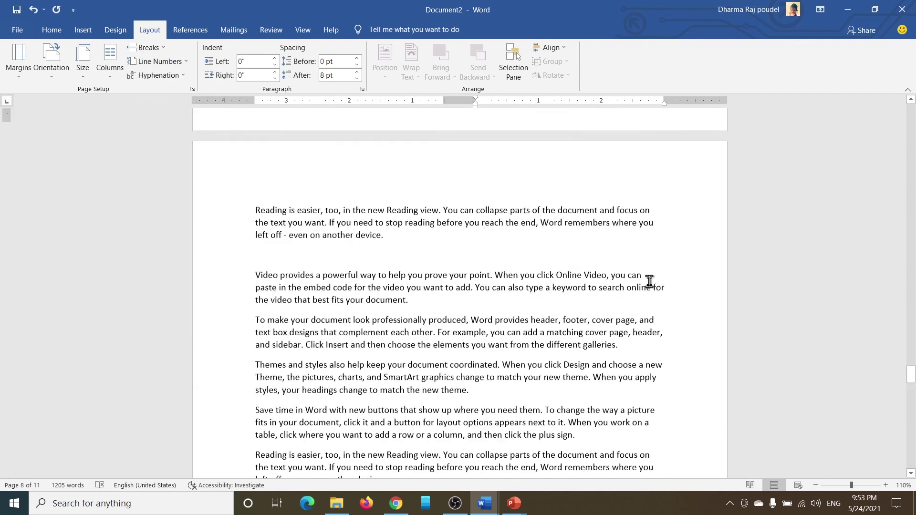
pyautogui.scroll(-10, 342, 293)
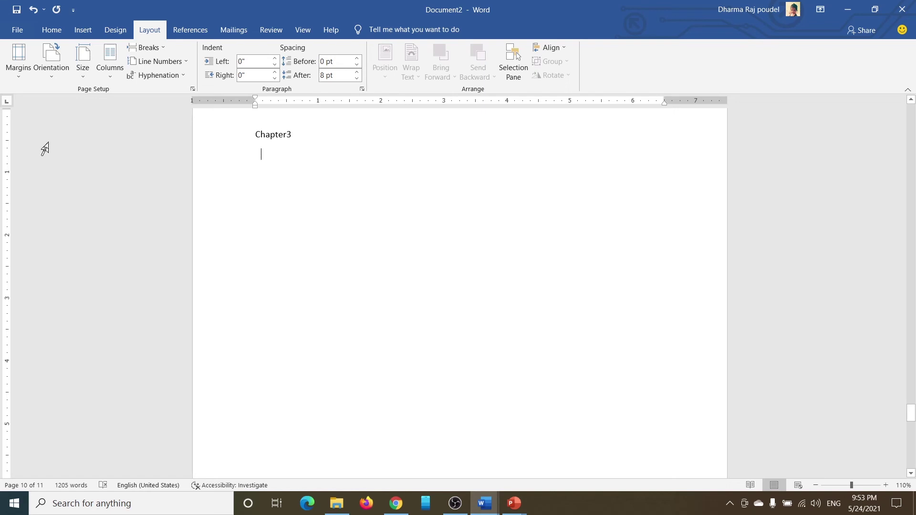
pyautogui.click(109, 67)
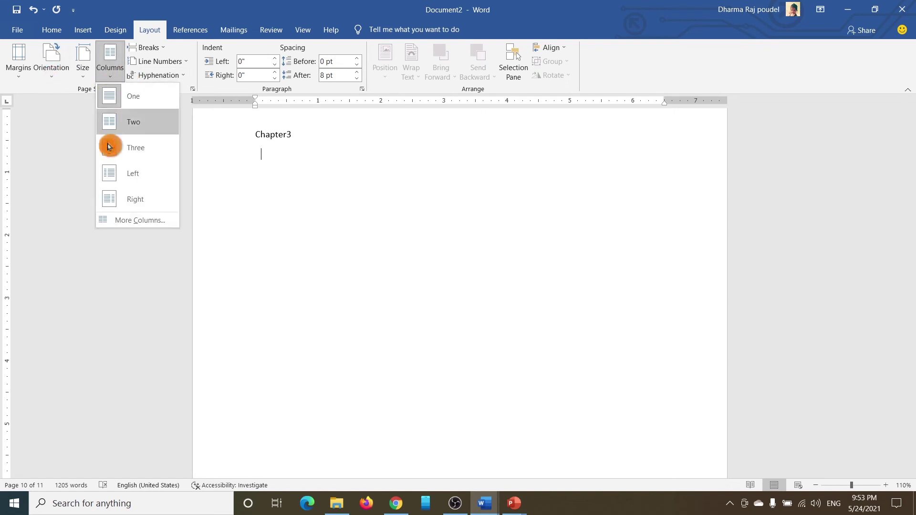
pyautogui.click(127, 121)
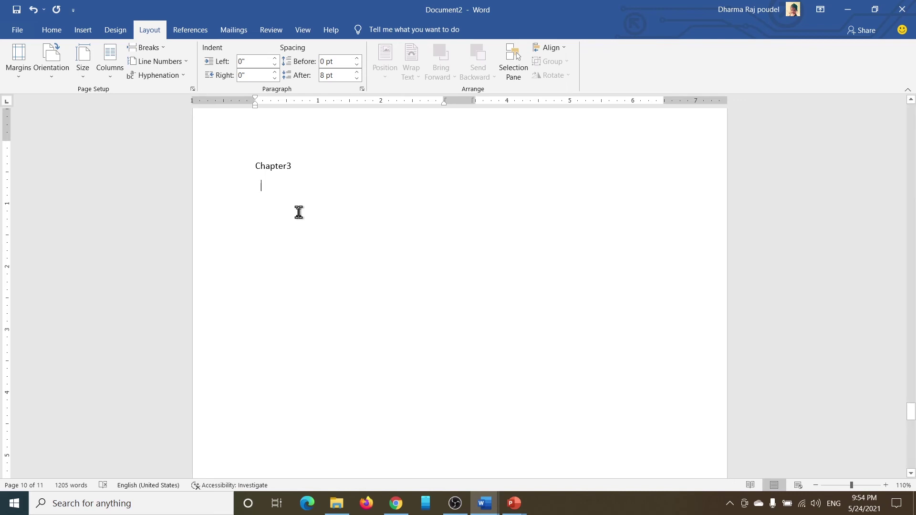
# Add the line "Some test here" below the Chapter3 heading and place the cursor before the word "test".
pyautogui.press('Return')
pyautogui.write('som')
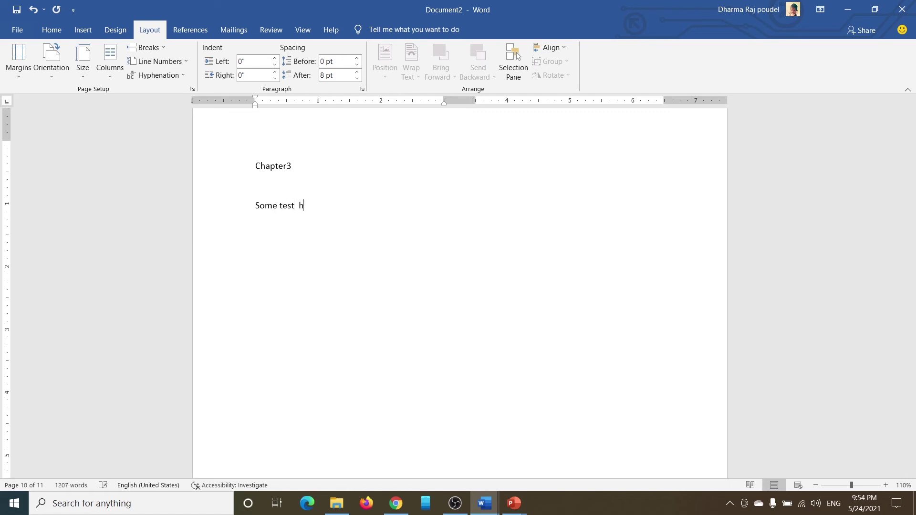
pyautogui.click(282, 206)
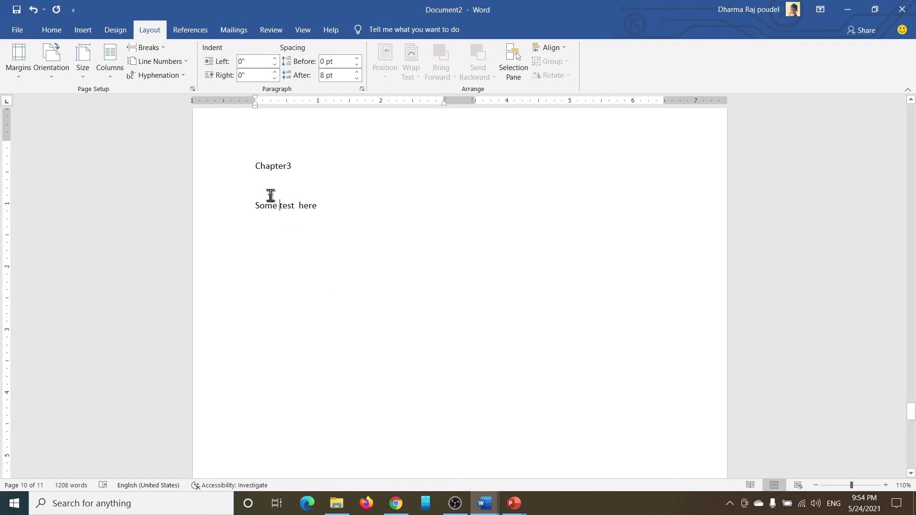
# Insert a column break before "test here" in the line below the Chapter3 heading.
pyautogui.click(148, 47)
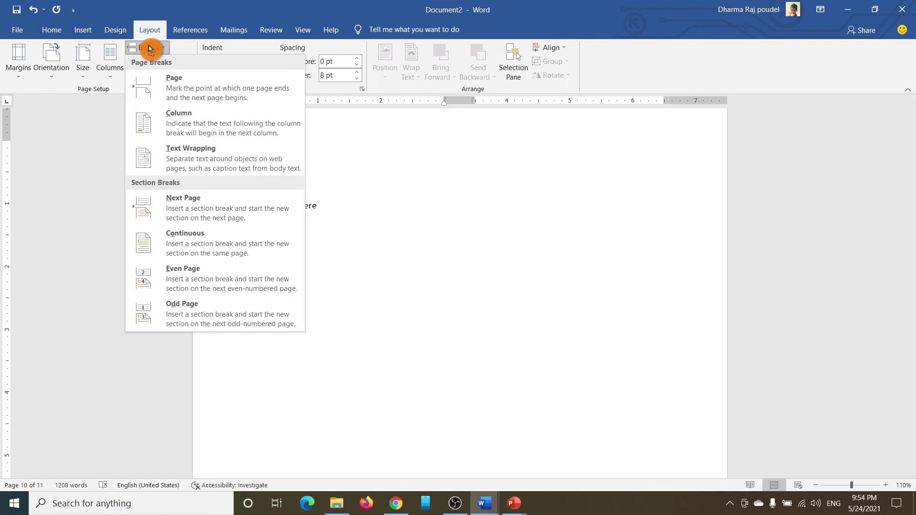
pyautogui.click(199, 123)
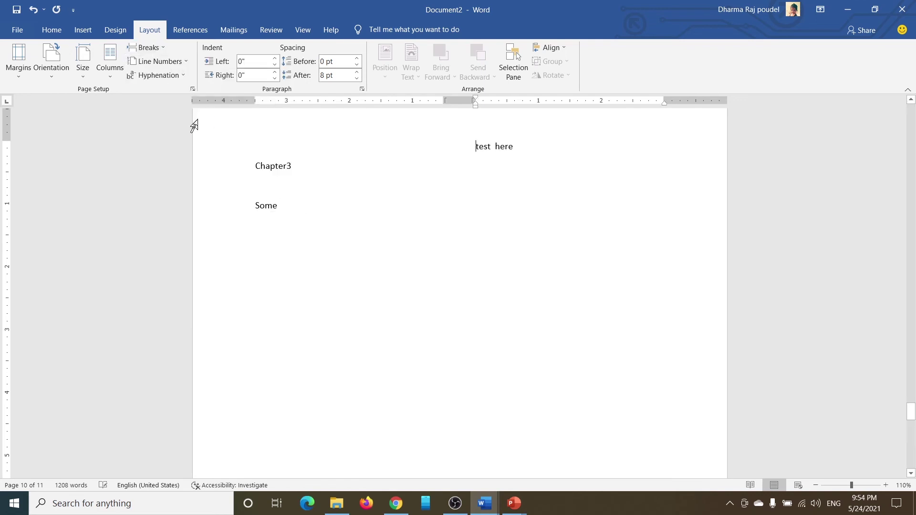
pyautogui.click(272, 206)
pyautogui.click(496, 145)
pyautogui.scroll(-1, 567, 286)
pyautogui.scroll(1, 568, 325)
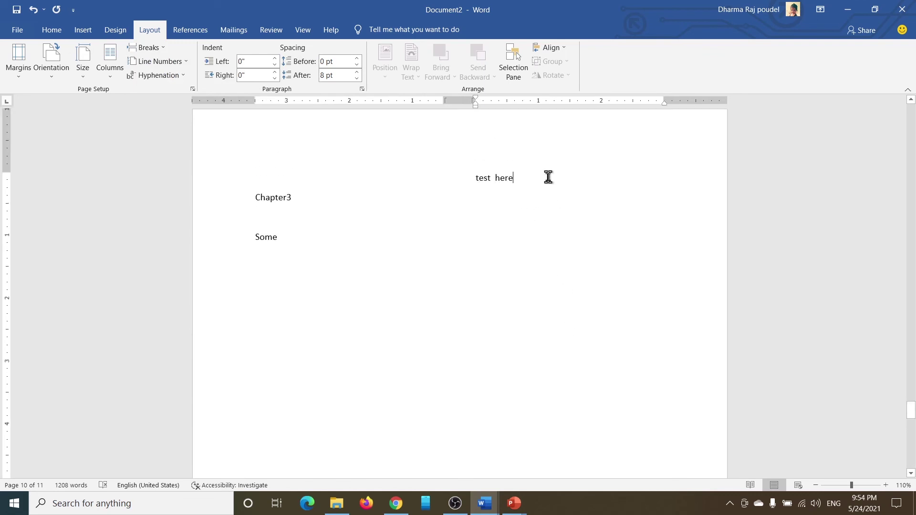
pyautogui.click(258, 227)
# Insert a text wrapping break before "new theme." in the "Themes and styles" paragraph above the =RAND( line.
pyautogui.scroll(10, 363, 249)
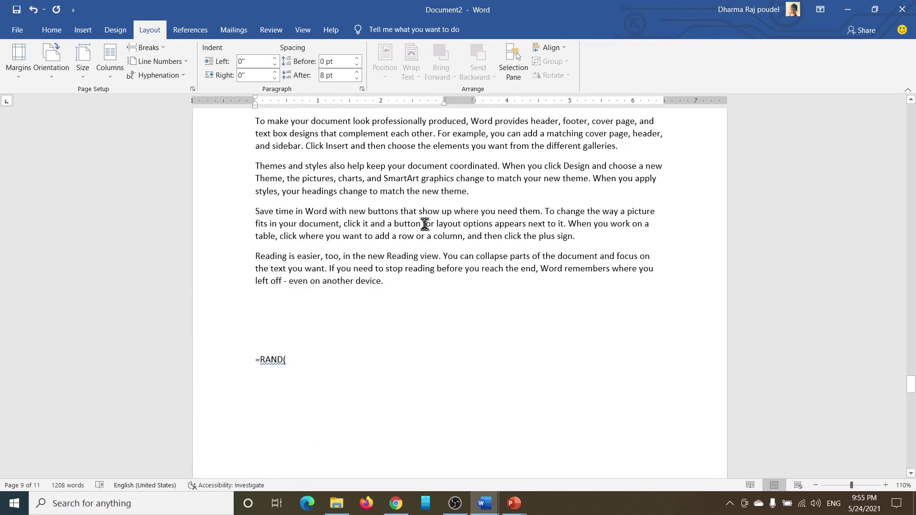
pyautogui.click(422, 191)
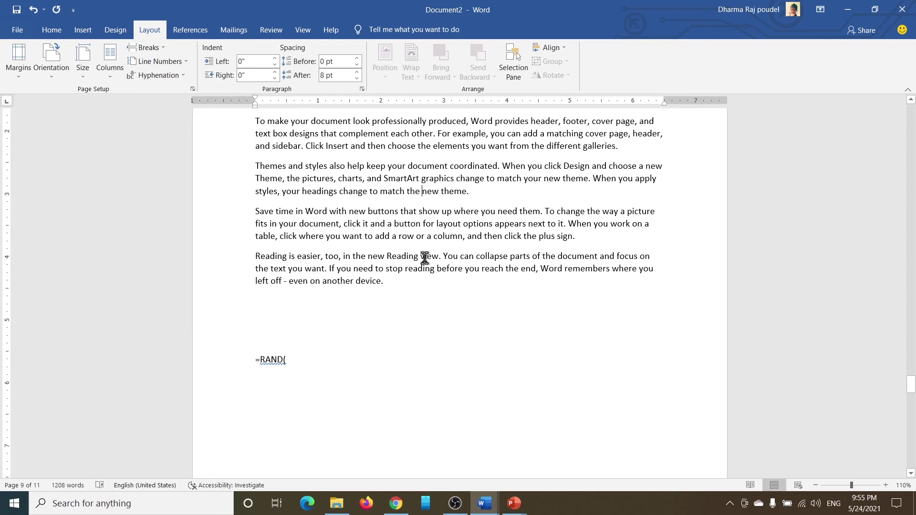
pyautogui.click(155, 49)
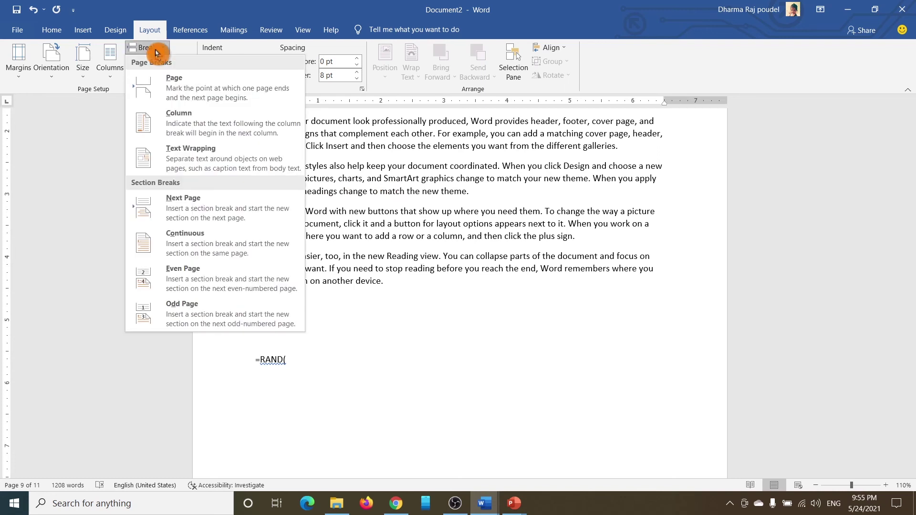
pyautogui.click(209, 167)
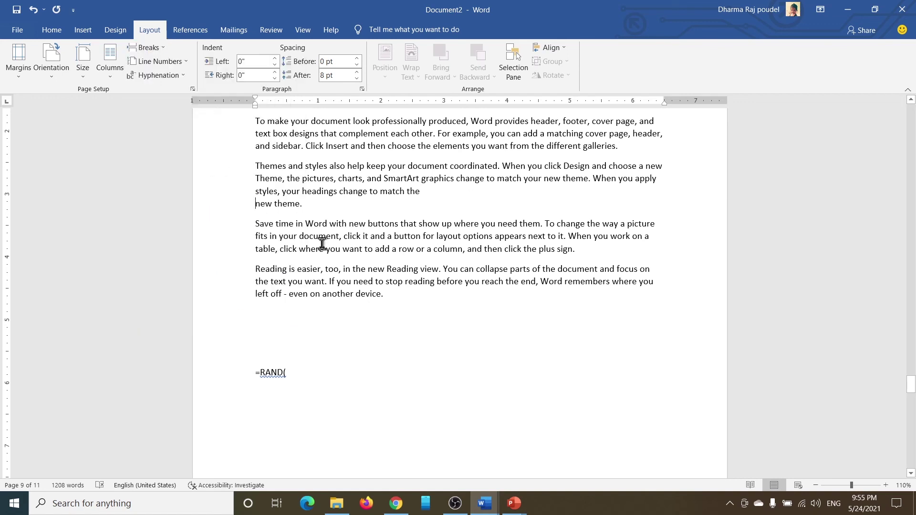
pyautogui.click(432, 190)
# Split the "Save time in Word" paragraph into a new paragraph before "then click the plus sign.".
pyautogui.click(484, 249)
pyautogui.press('Return')
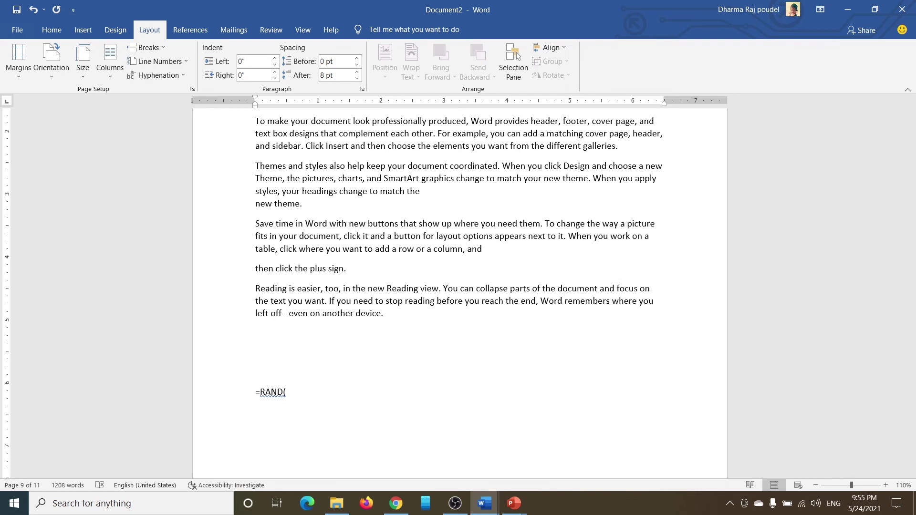
pyautogui.click(147, 47)
pyautogui.click(506, 233)
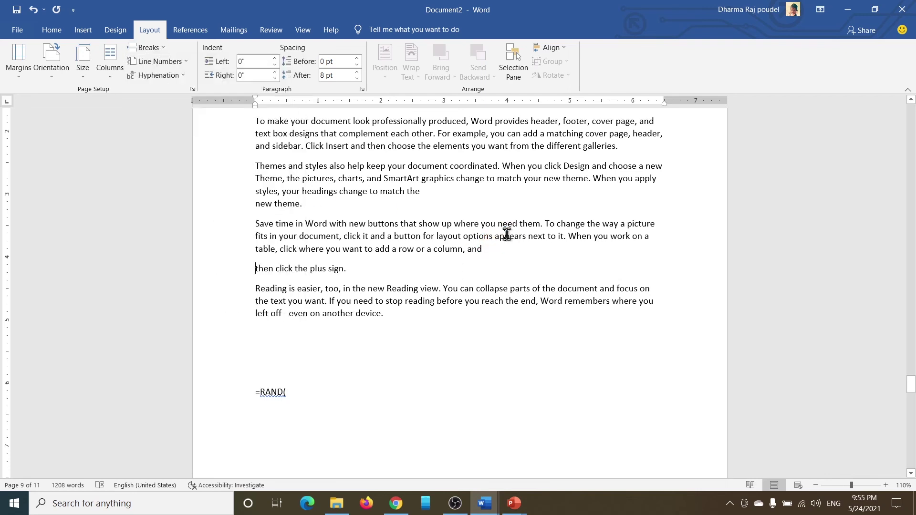
# Create a new blank document and extend it to three blank pages.
pyautogui.hotkey('ctrl', 'Home')
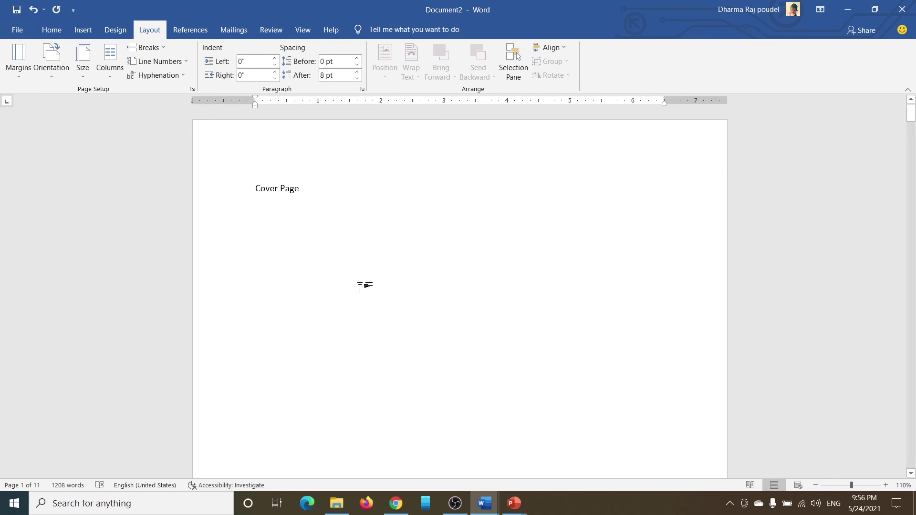
pyautogui.hotkey('ctrl', 'n')
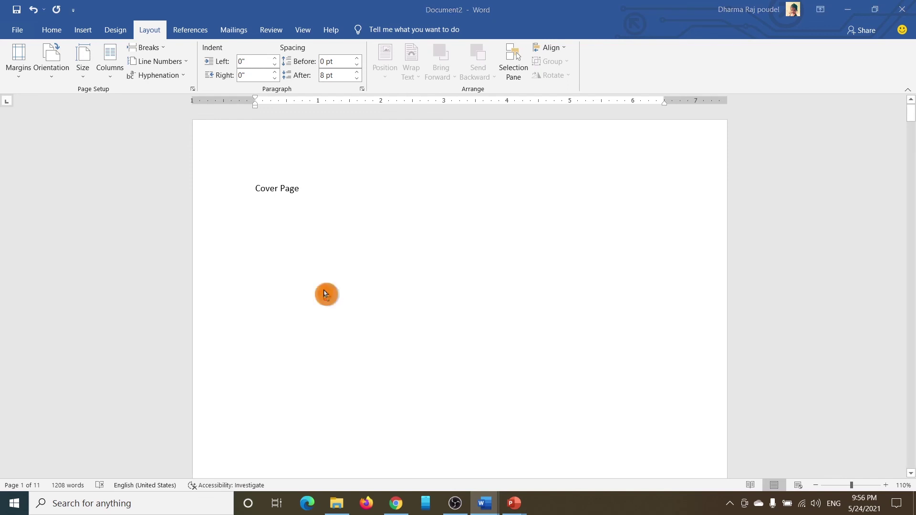
pyautogui.scroll(-5, 327, 280)
pyautogui.scroll(5, 339, 311)
pyautogui.scroll(-5, 338, 310)
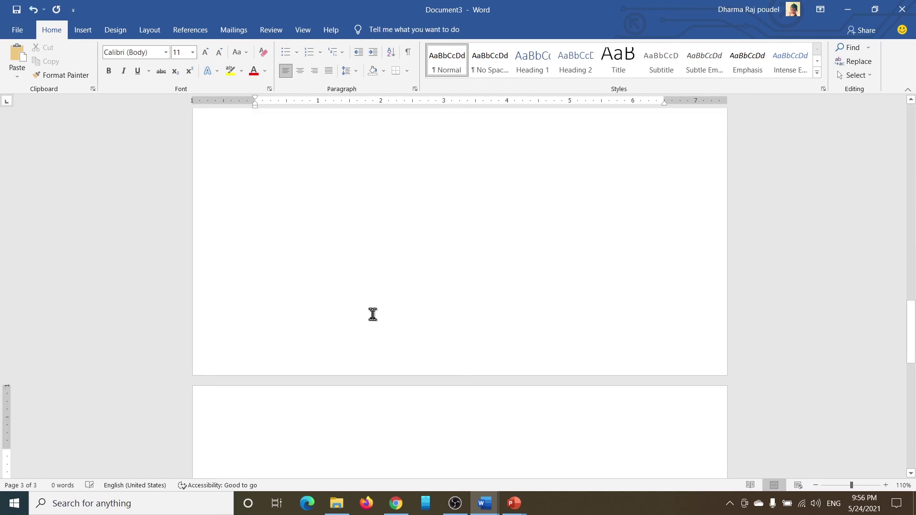
pyautogui.scroll(16, 371, 322)
pyautogui.moveTo(851, 486); pyautogui.dragTo(833, 487)
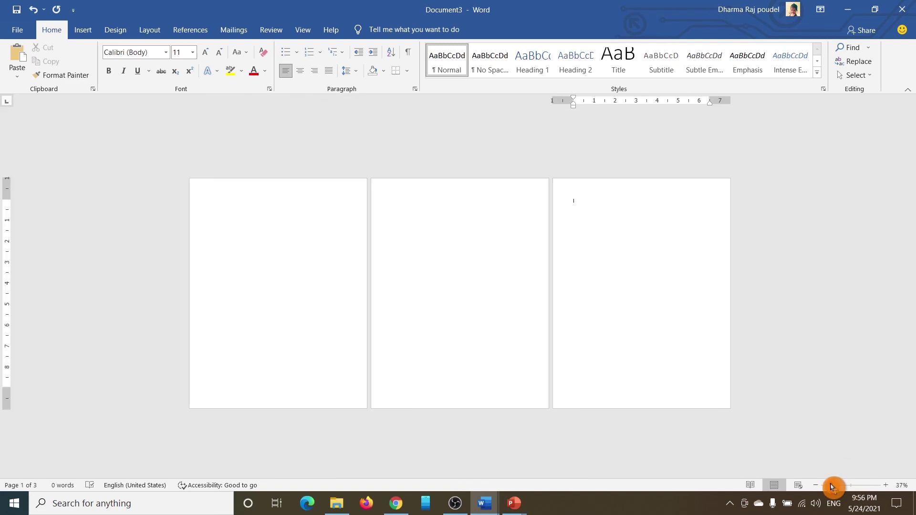
# Set the page orientation to Landscape from the start of the second page, applied to This point forward.
pyautogui.click(461, 258)
pyautogui.click(306, 217)
pyautogui.click(390, 190)
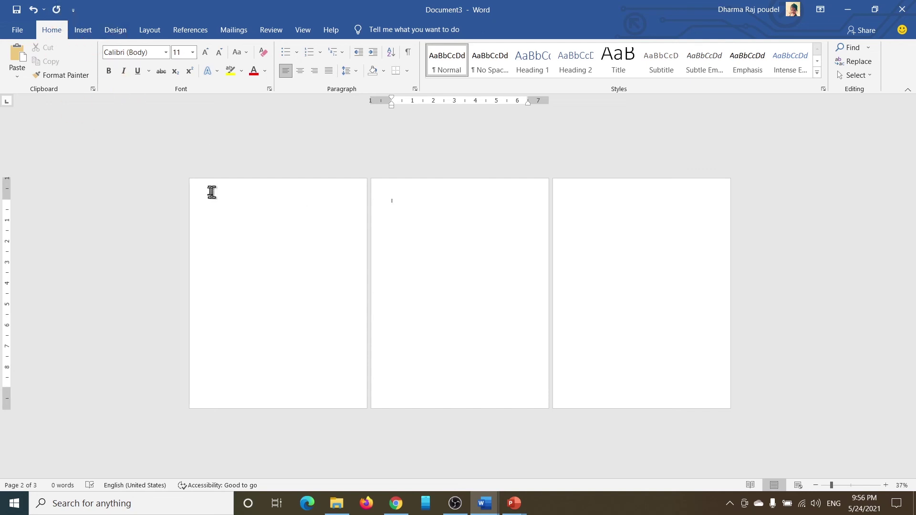
pyautogui.click(150, 29)
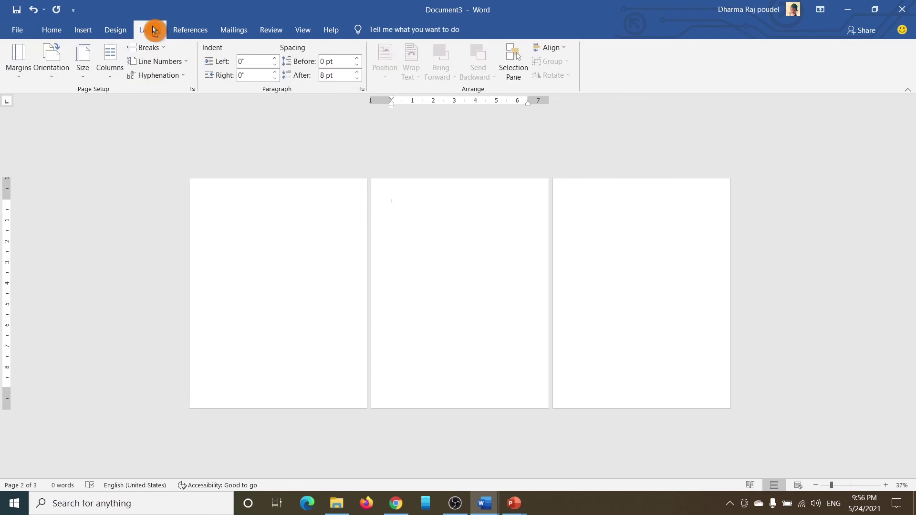
pyautogui.click(192, 91)
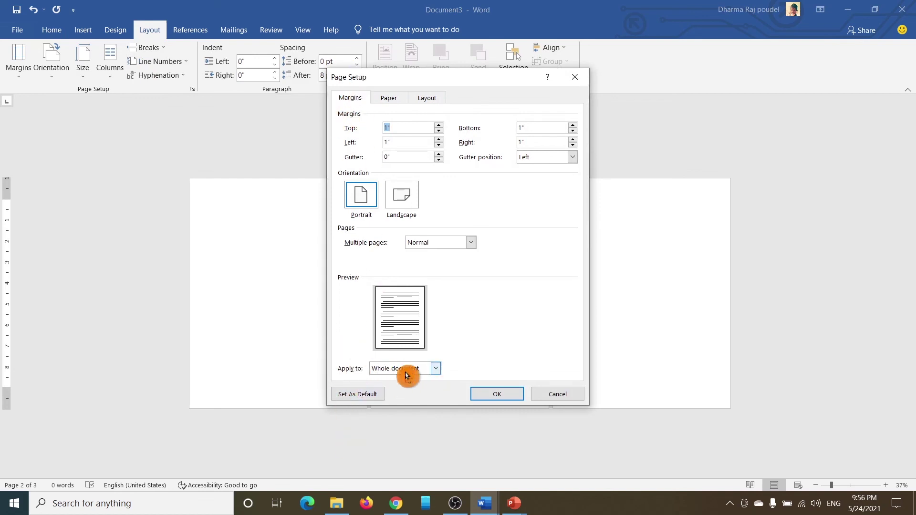
pyautogui.click(405, 193)
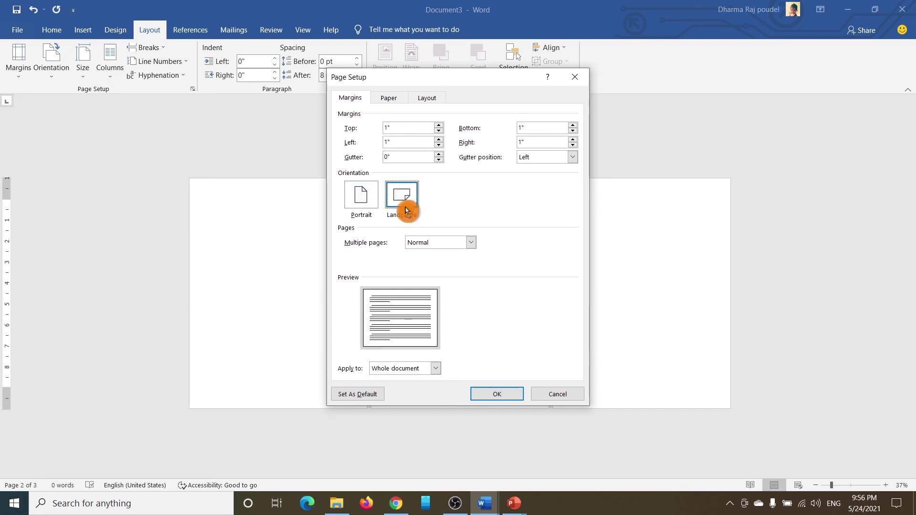
pyautogui.click(409, 369)
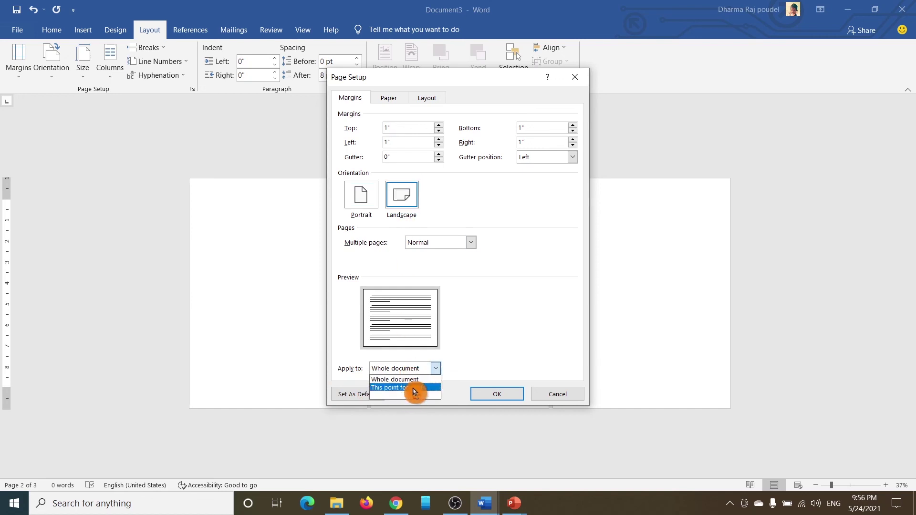
pyautogui.click(414, 391)
pyautogui.click(496, 392)
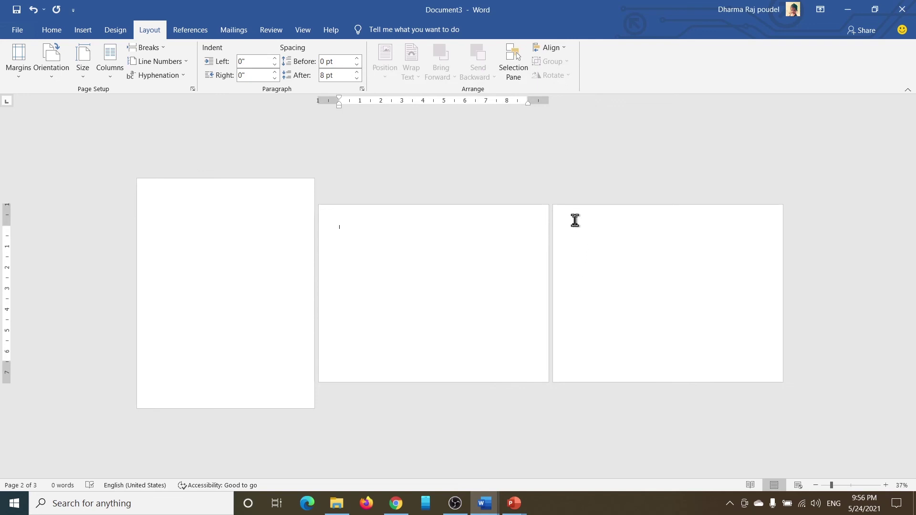
# Set the page orientation back to Portrait from the start of the third page, applied to This point forward.
pyautogui.click(572, 252)
pyautogui.click(558, 222)
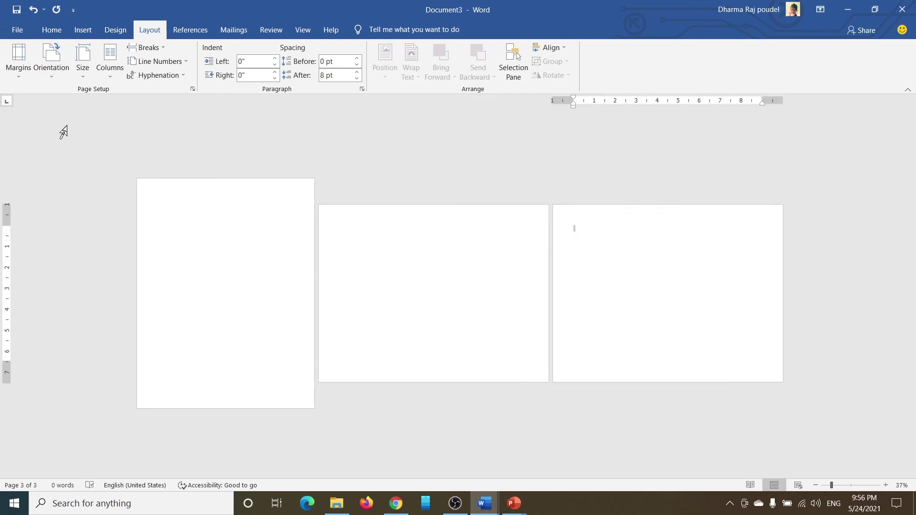
pyautogui.click(836, 485)
pyautogui.scroll(1, 327, 247)
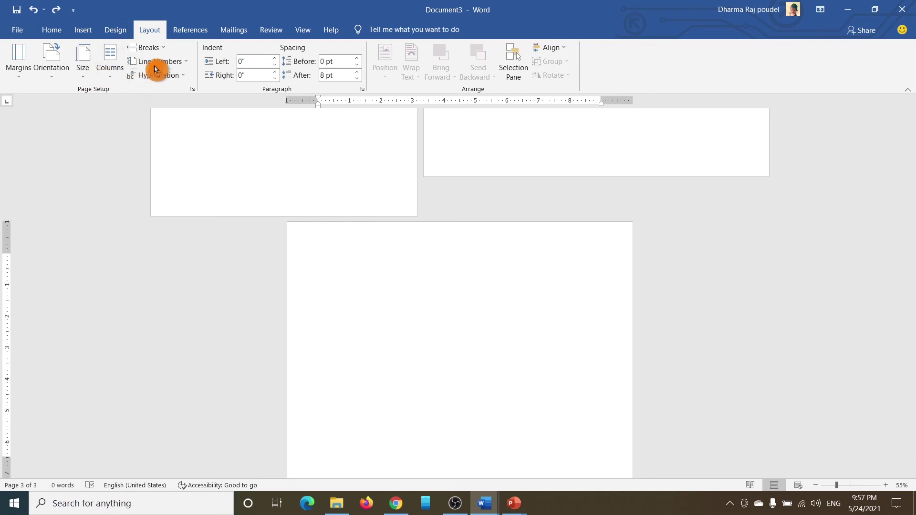
pyautogui.click(192, 89)
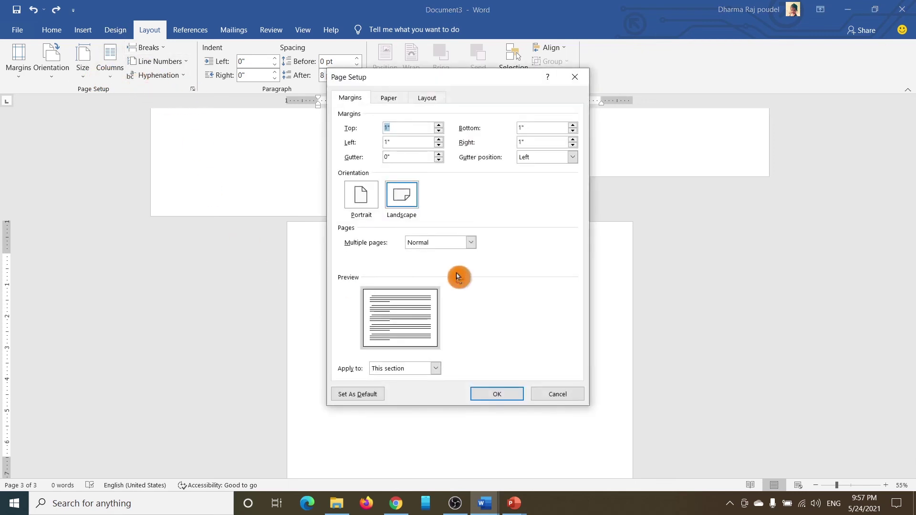
pyautogui.click(362, 199)
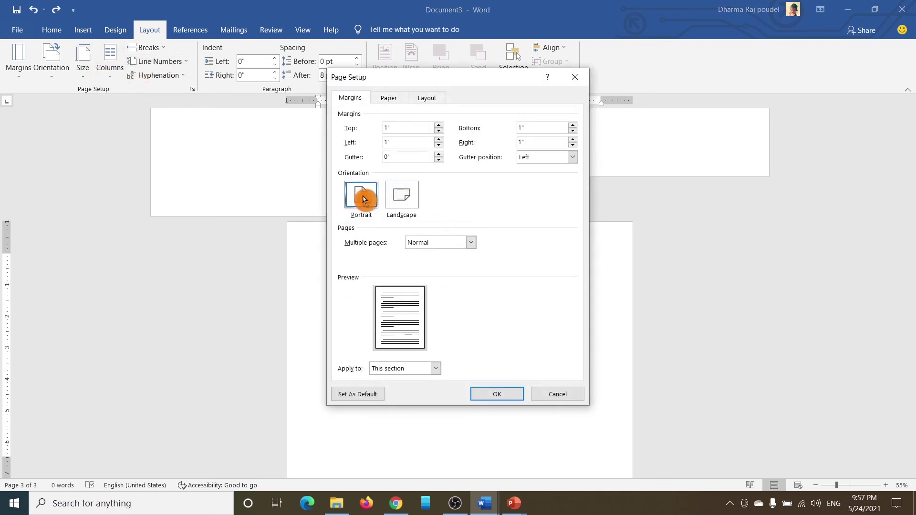
pyautogui.click(424, 368)
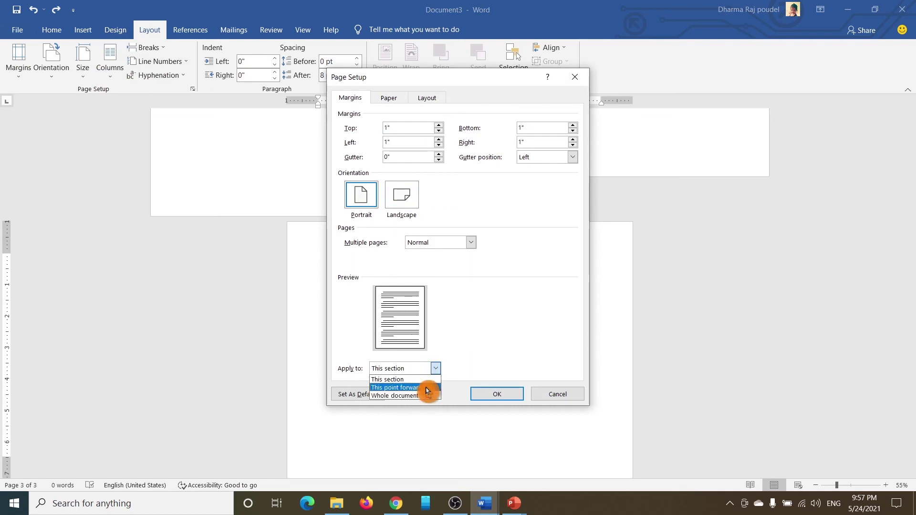
pyautogui.click(425, 388)
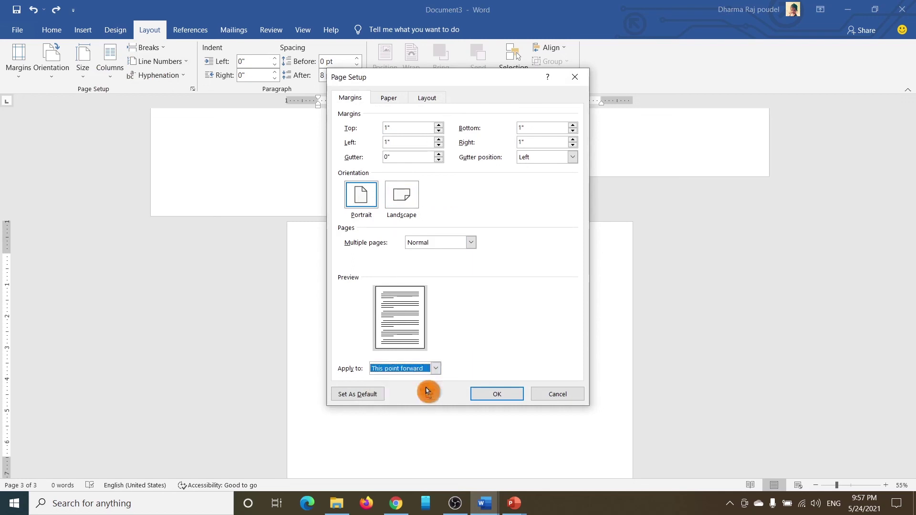
pyautogui.click(497, 394)
pyautogui.moveTo(837, 485)
pyautogui.mouseDown()
pyautogui.moveTo(839, 493)
pyautogui.moveTo(848, 491)
pyautogui.moveTo(830, 484)
pyautogui.moveTo(874, 487)
pyautogui.moveTo(829, 486)
pyautogui.mouseUp()
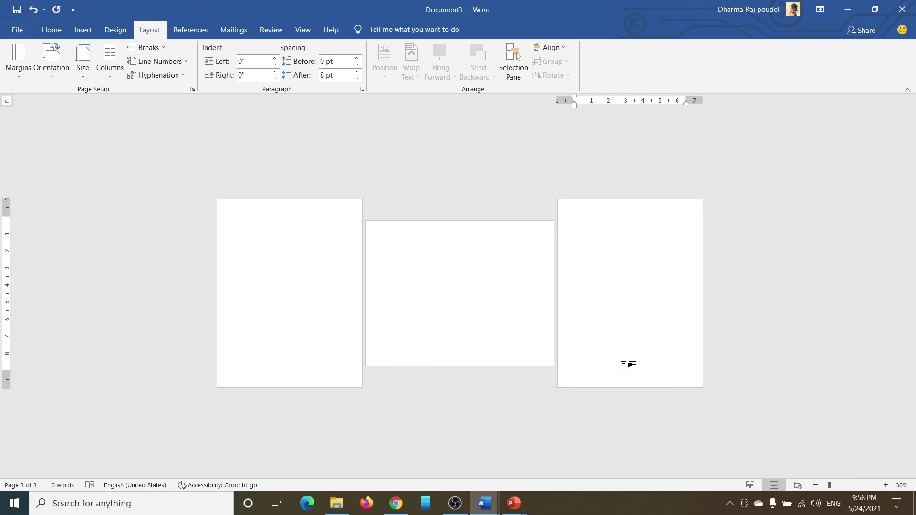